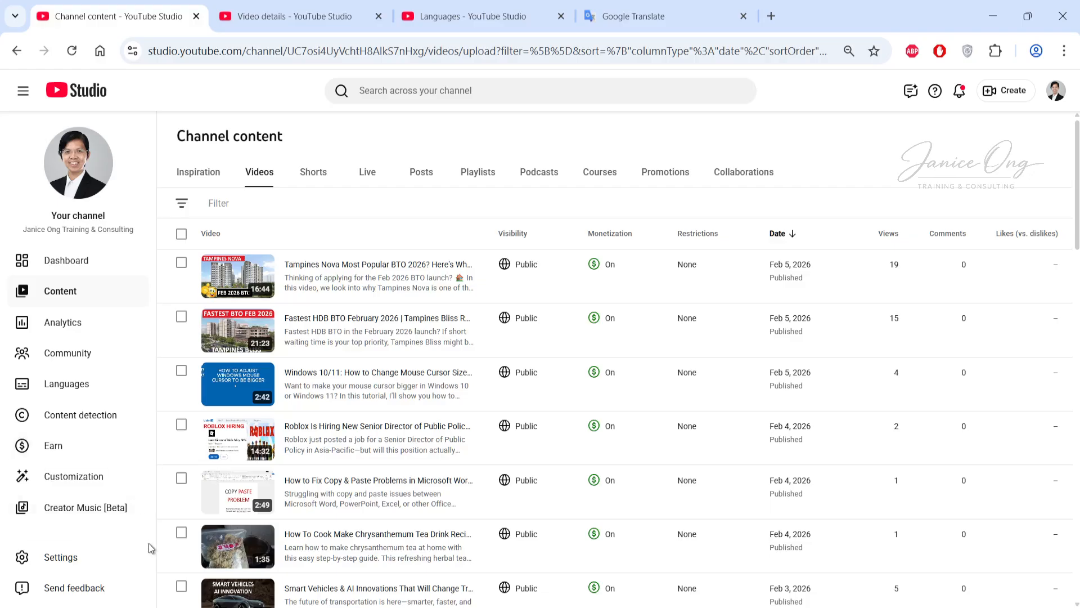
Review the automatic dubbing options in the channel's advanced settings, then close the settings without changing anything
click(75, 557)
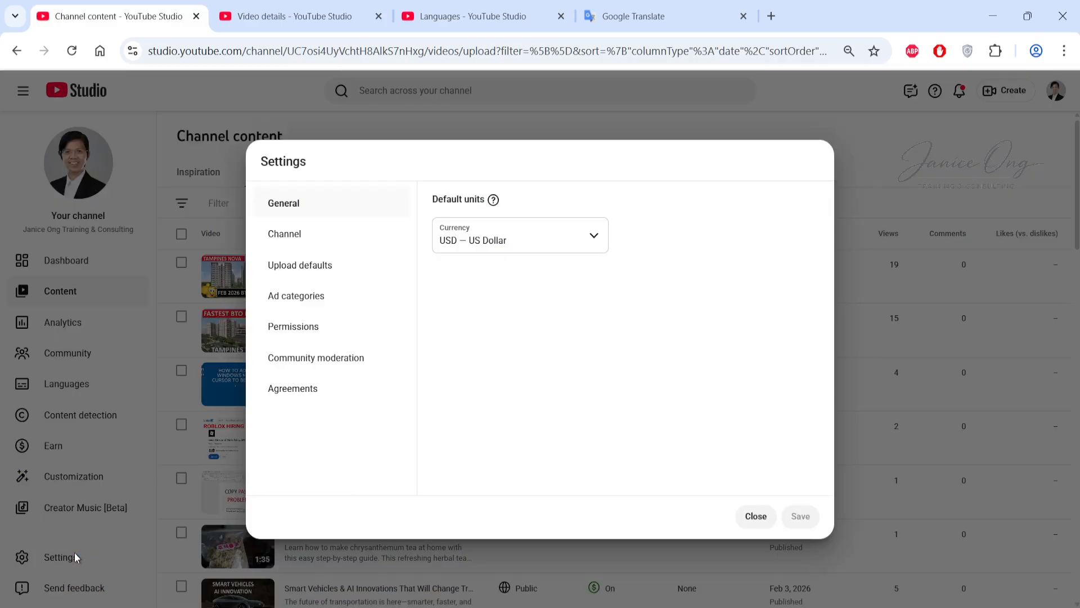
click(363, 237)
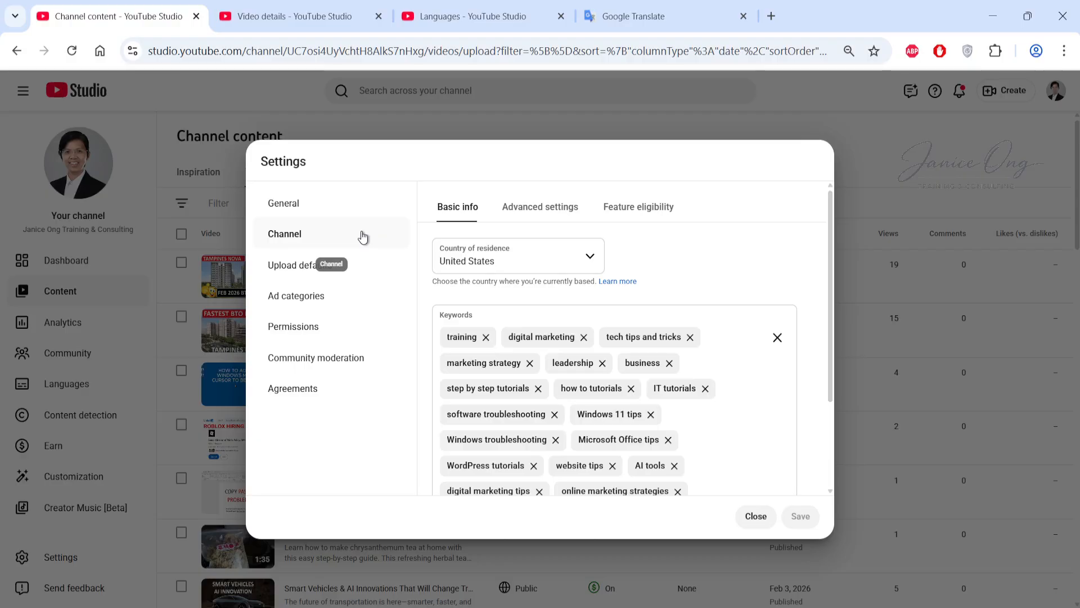
click(559, 213)
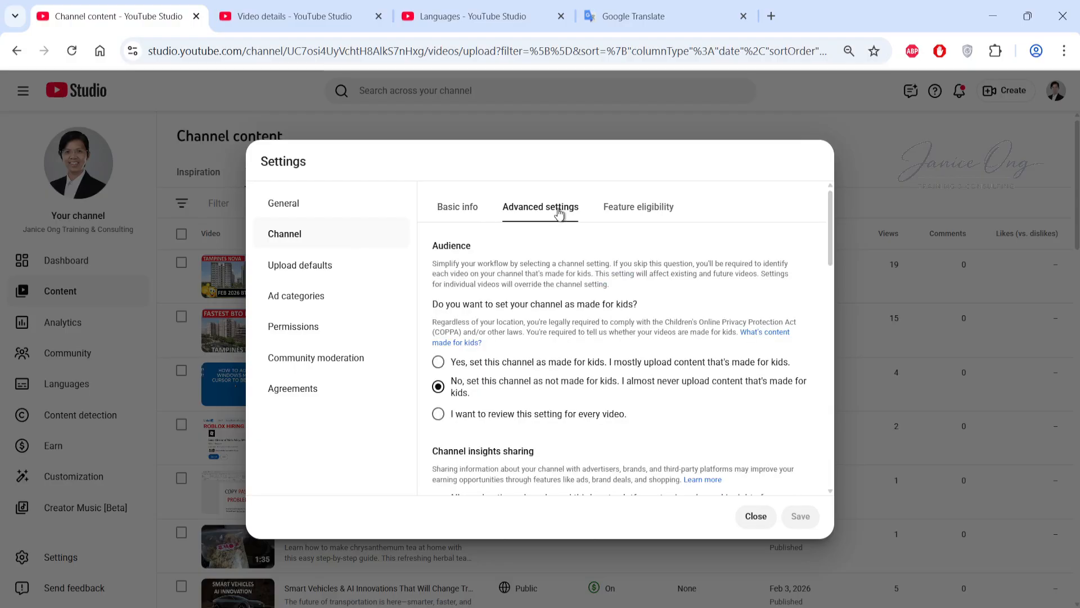
scroll(657, 374, down, 5)
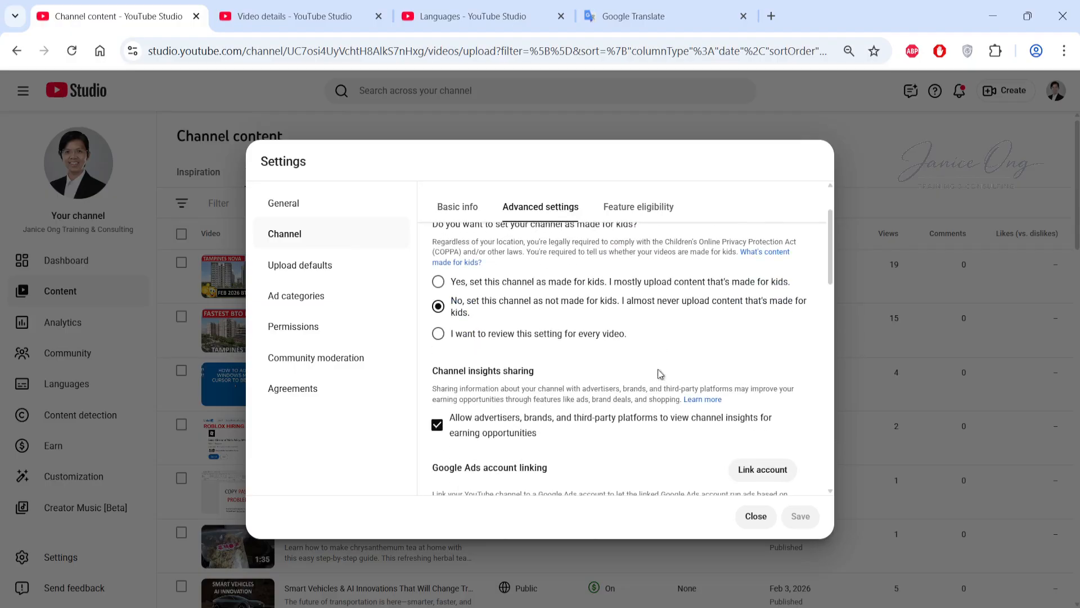
scroll(660, 373, down, 1)
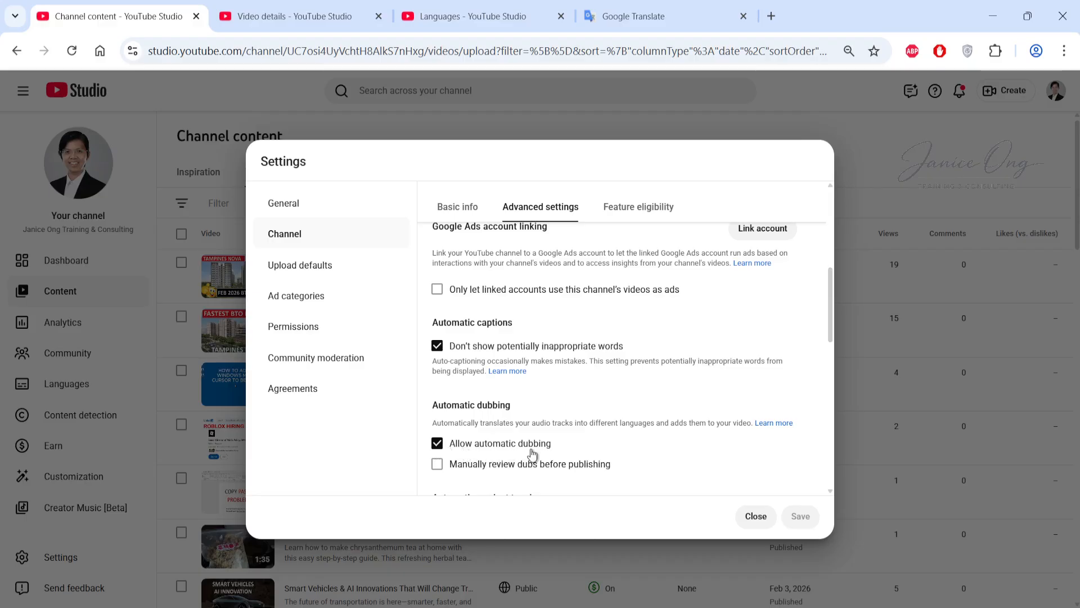
scroll(533, 457, down, 1)
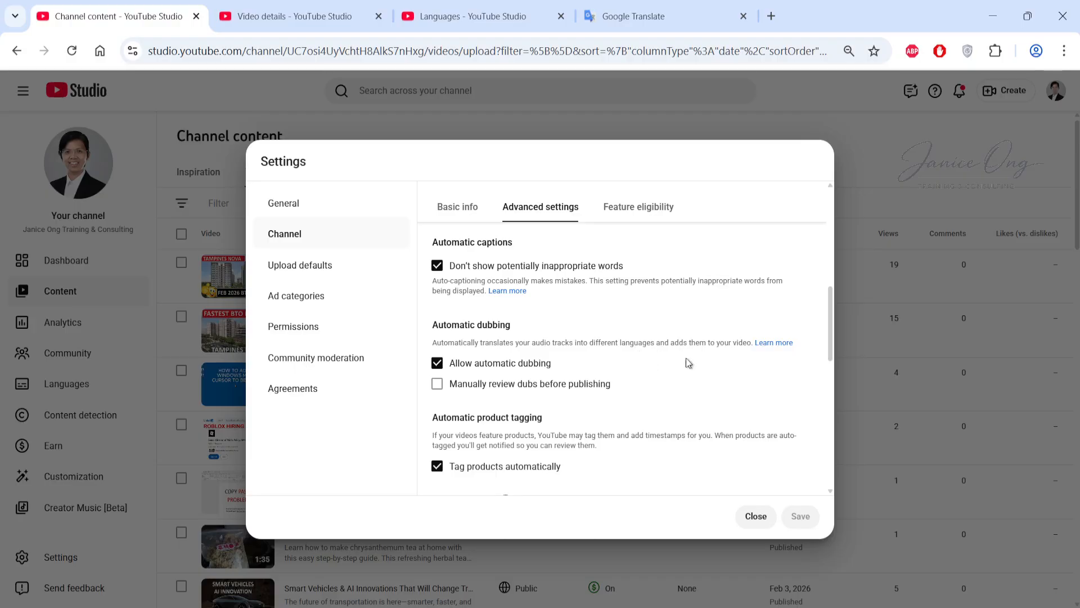
scroll(688, 388, down, 2)
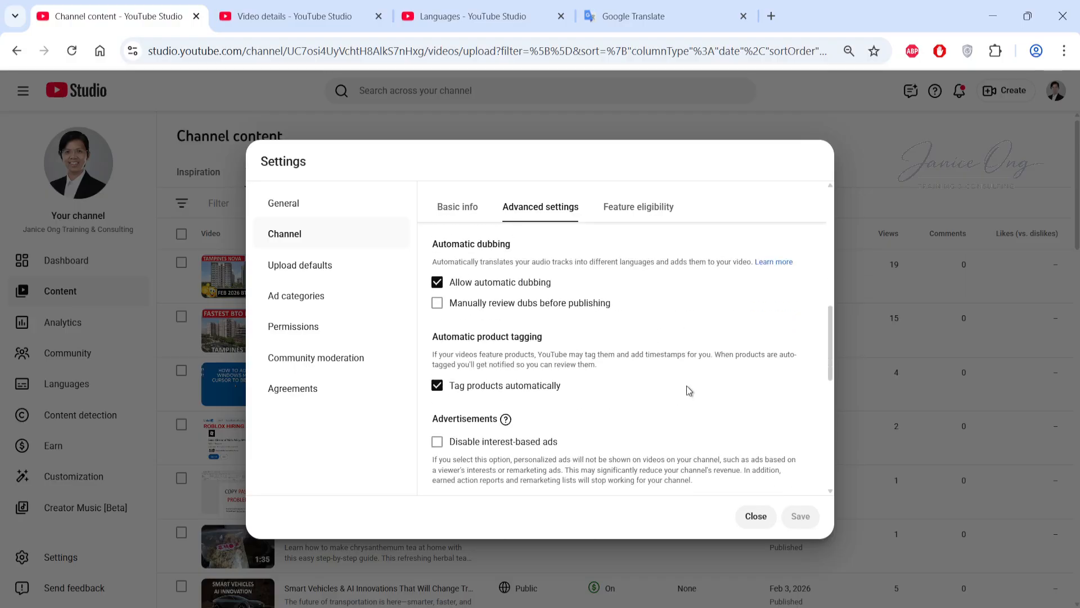
scroll(687, 386, up, 2)
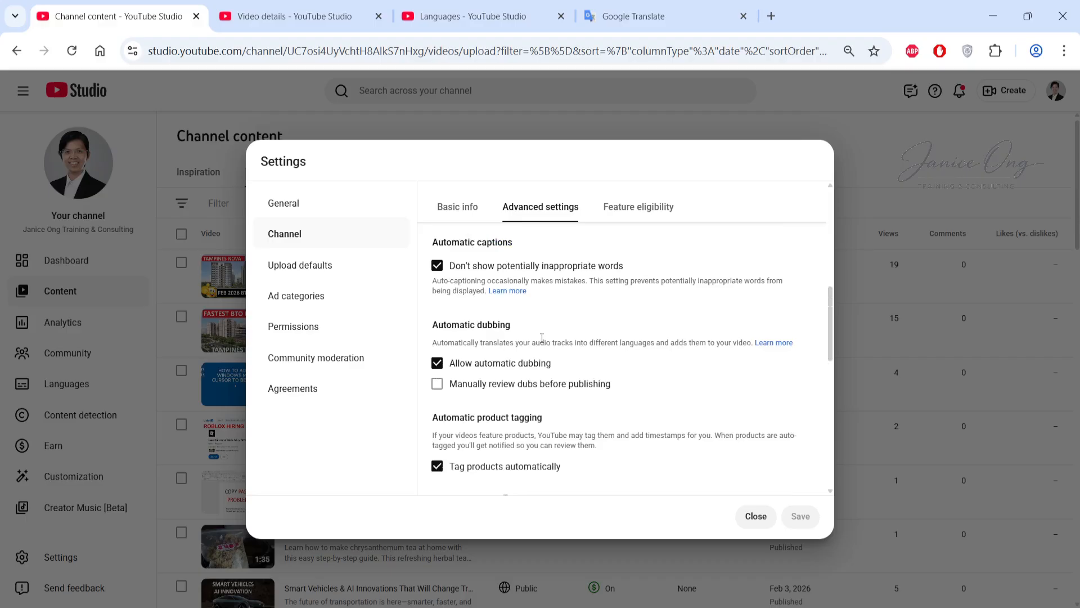
scroll(628, 352, up, 2)
scroll(628, 352, down, 2)
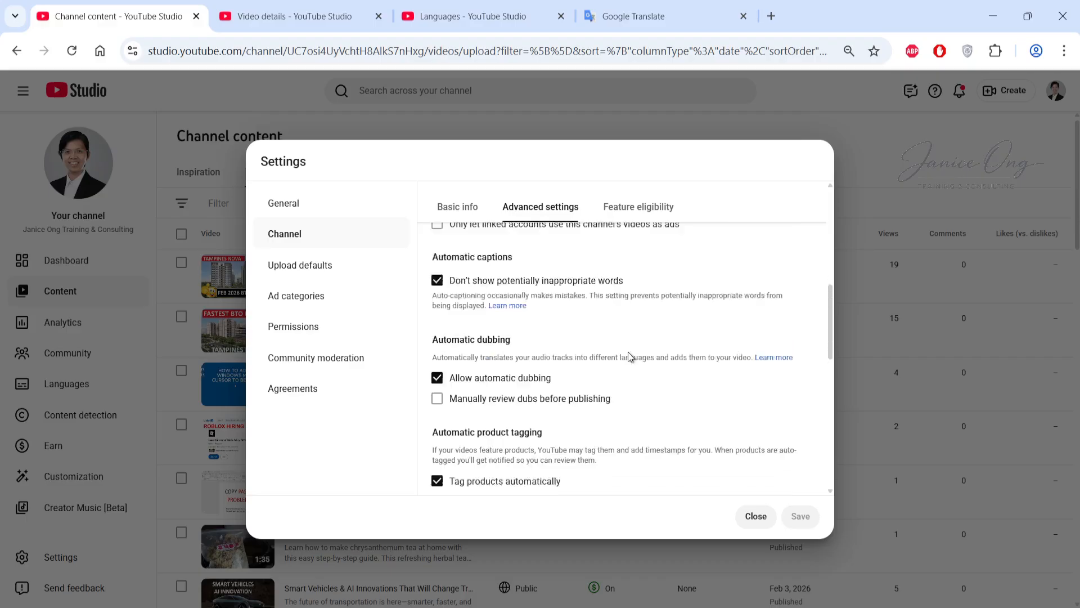
click(757, 518)
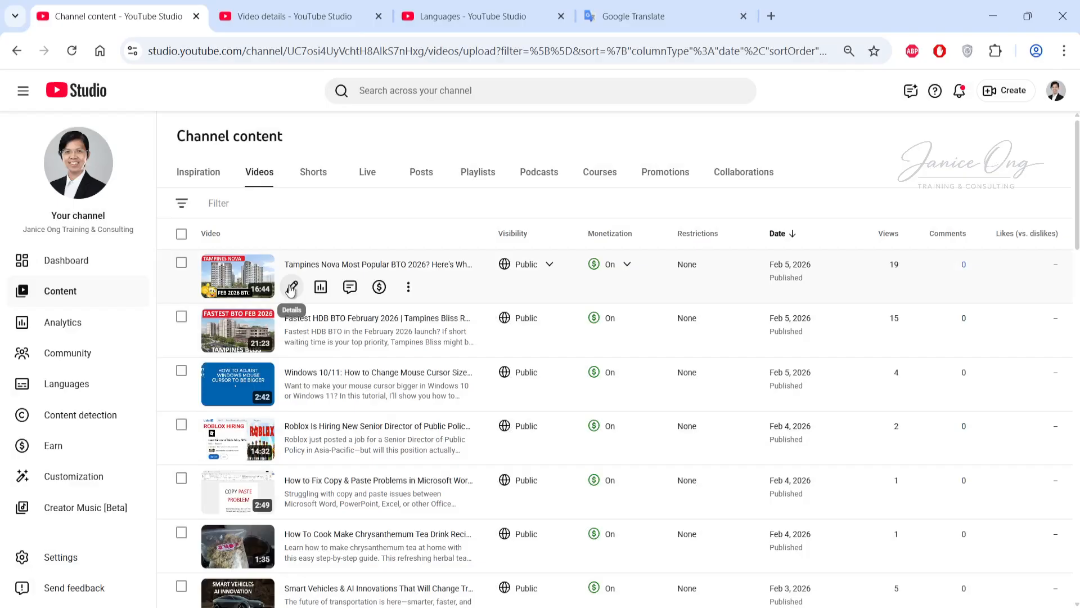
Open the Languages page of the Tampines Nova video and examine the audio, subtitle, and title and description status of its translations
click(291, 289)
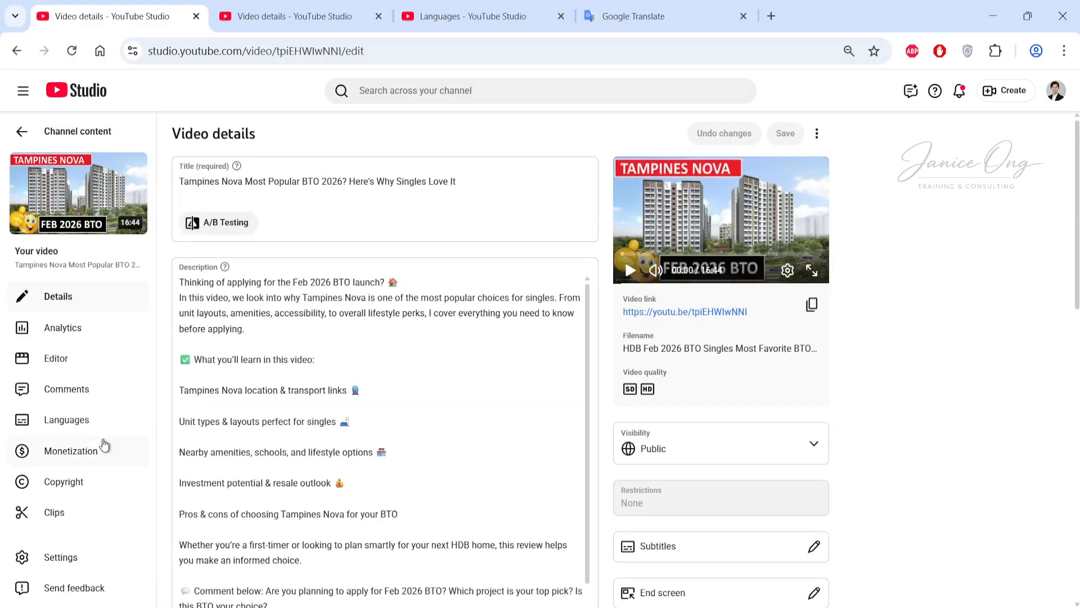
click(78, 427)
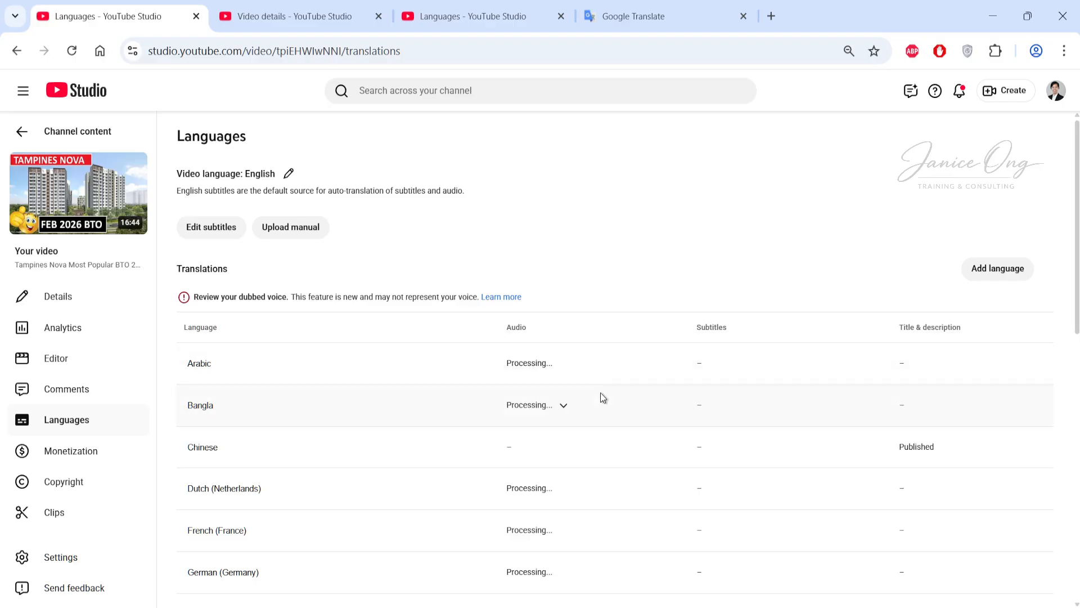
scroll(600, 395, down, 7)
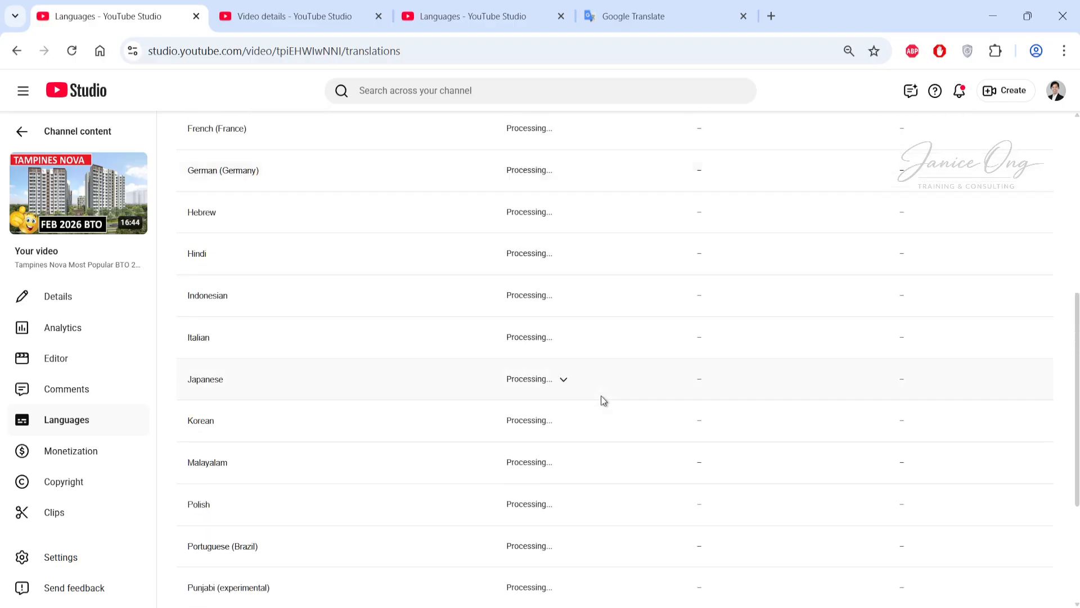
scroll(601, 397, down, 4)
scroll(601, 397, up, 11)
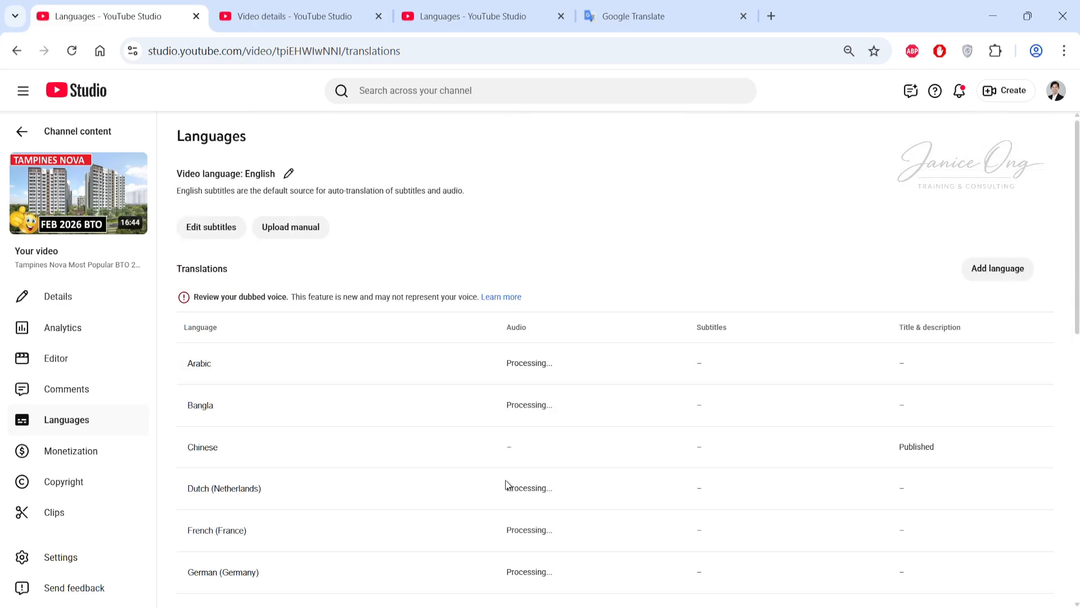
scroll(518, 501, down, 9)
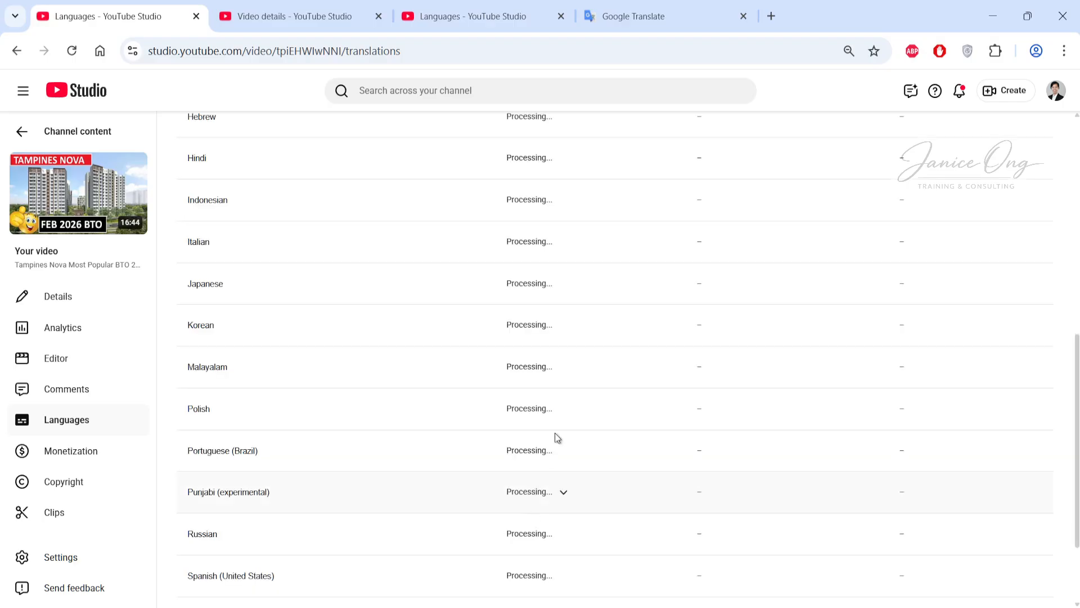
scroll(622, 370, up, 10)
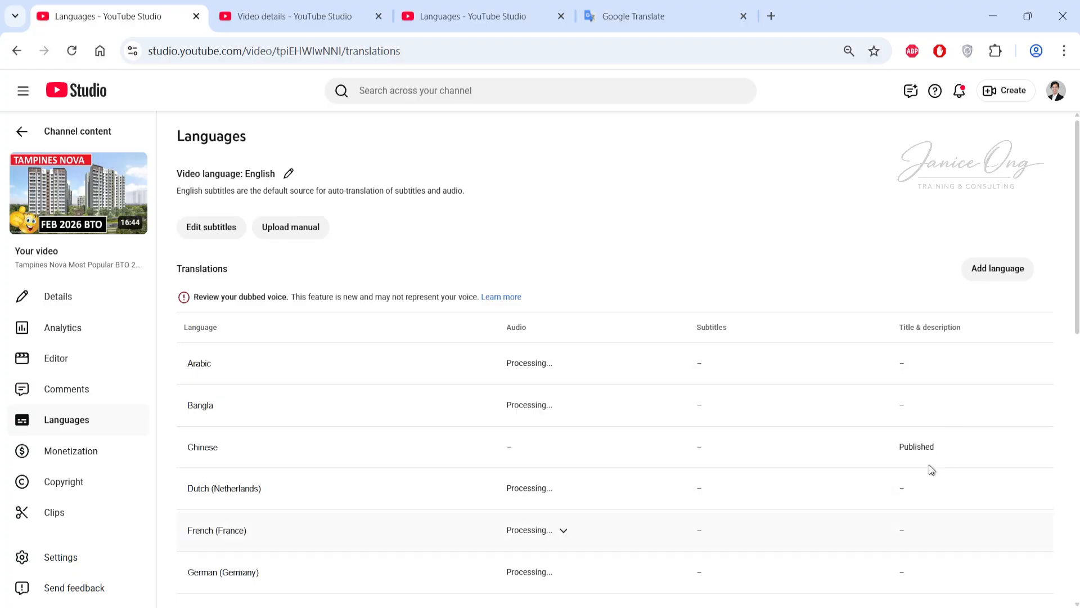
scroll(928, 489, down, 6)
scroll(932, 506, down, 5)
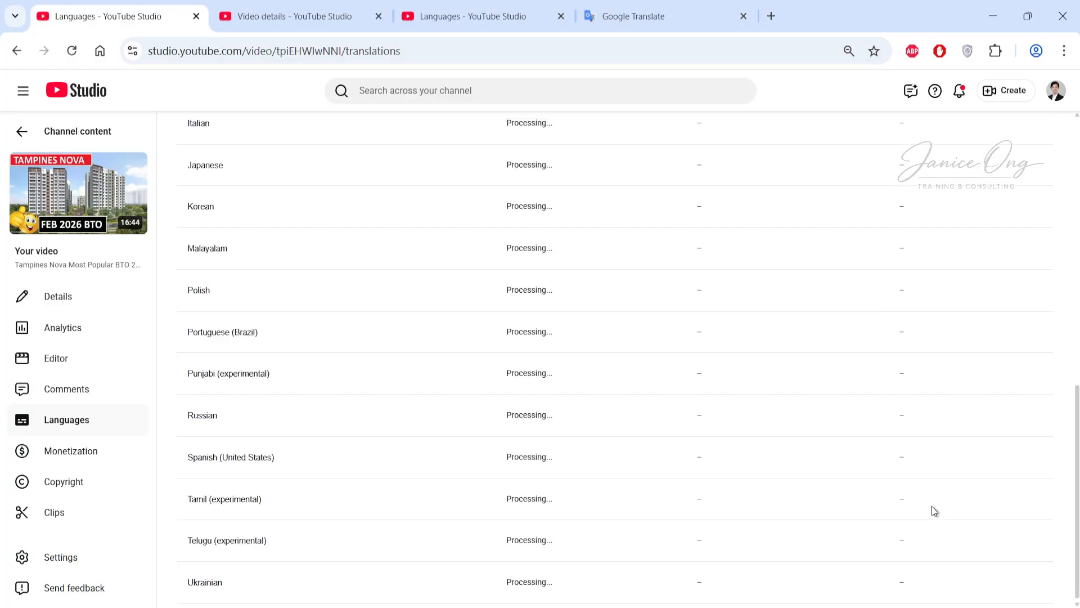
scroll(932, 506, up, 11)
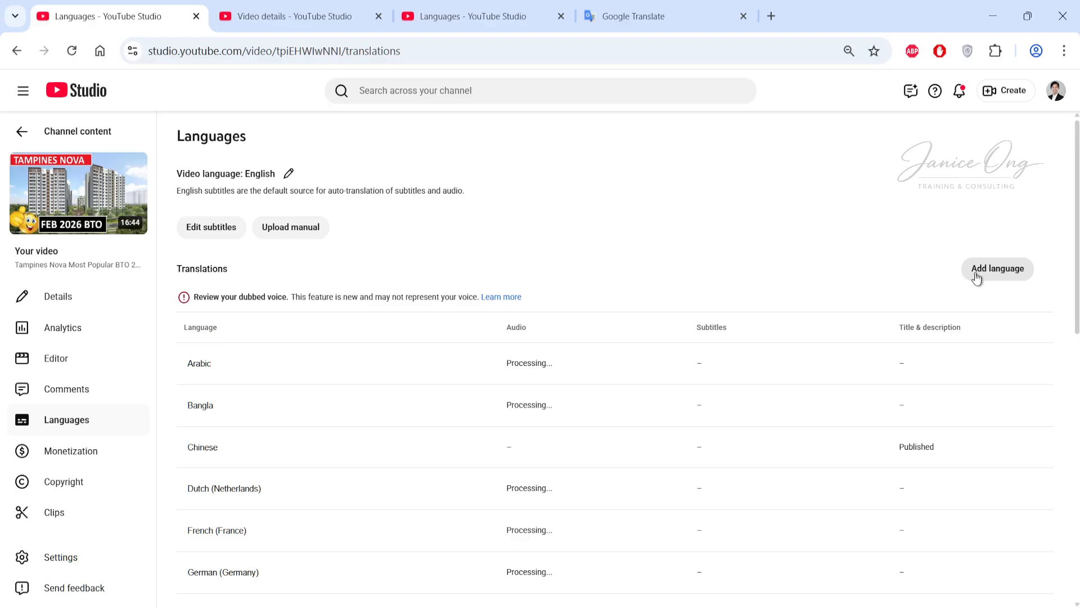
click(1006, 277)
click(1006, 273)
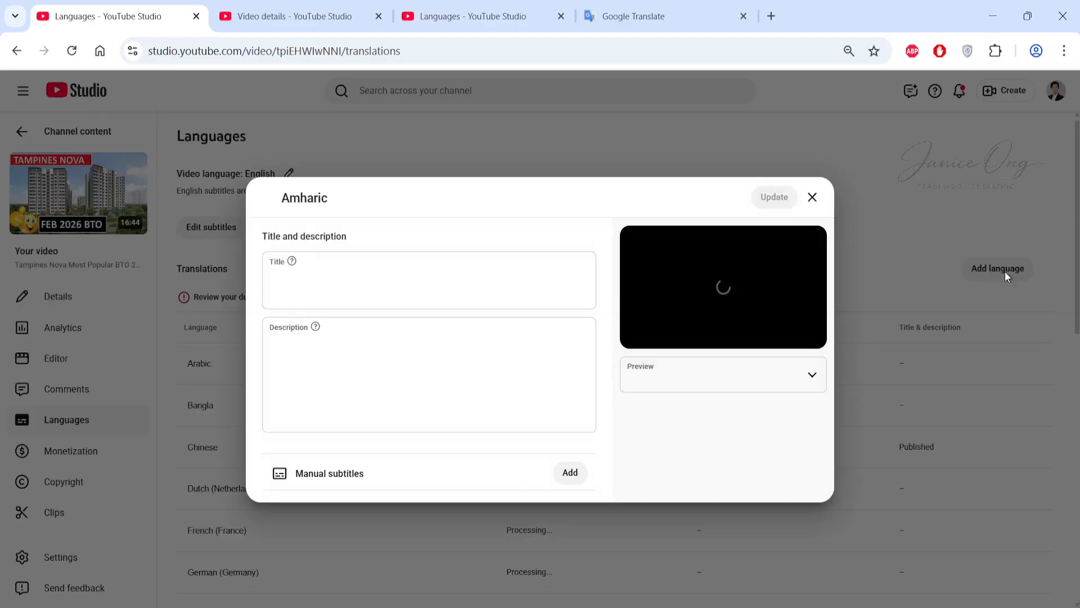
click(371, 288)
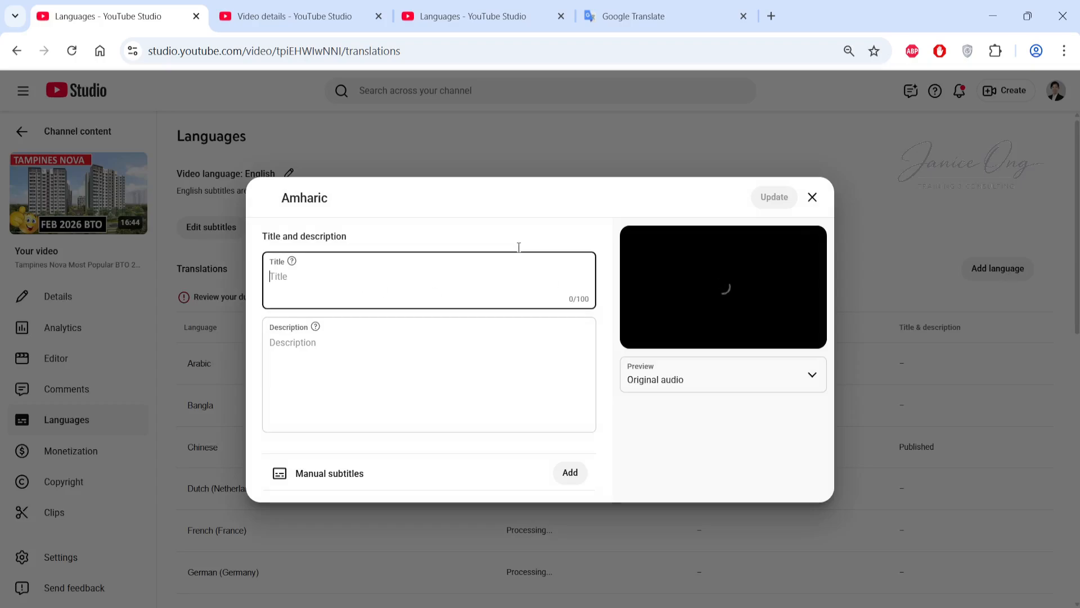
click(813, 198)
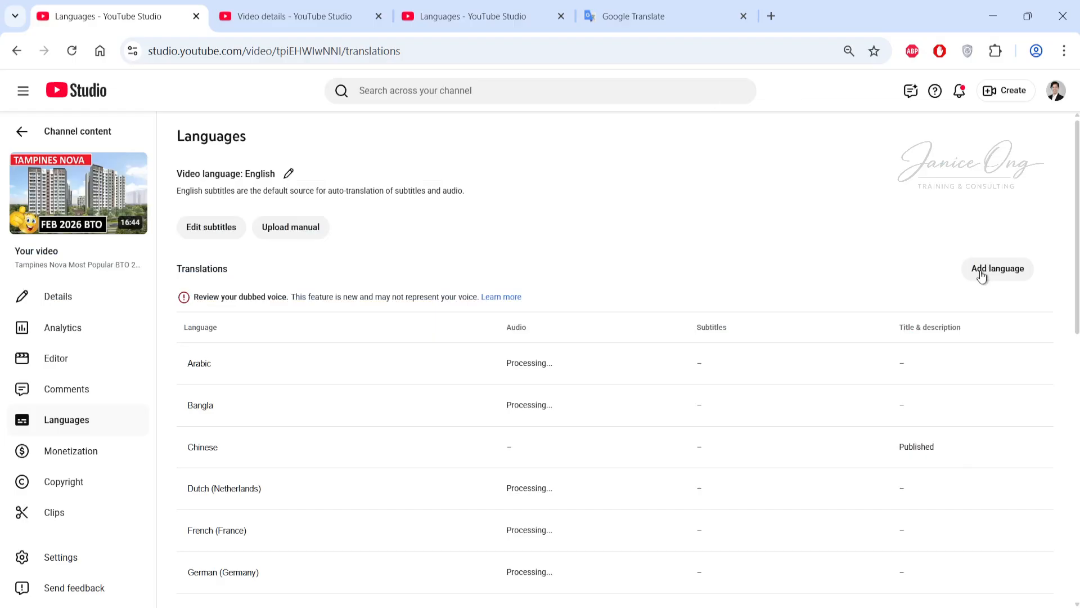
Look through the languages available to add and compare them with the video's existing translations
click(982, 276)
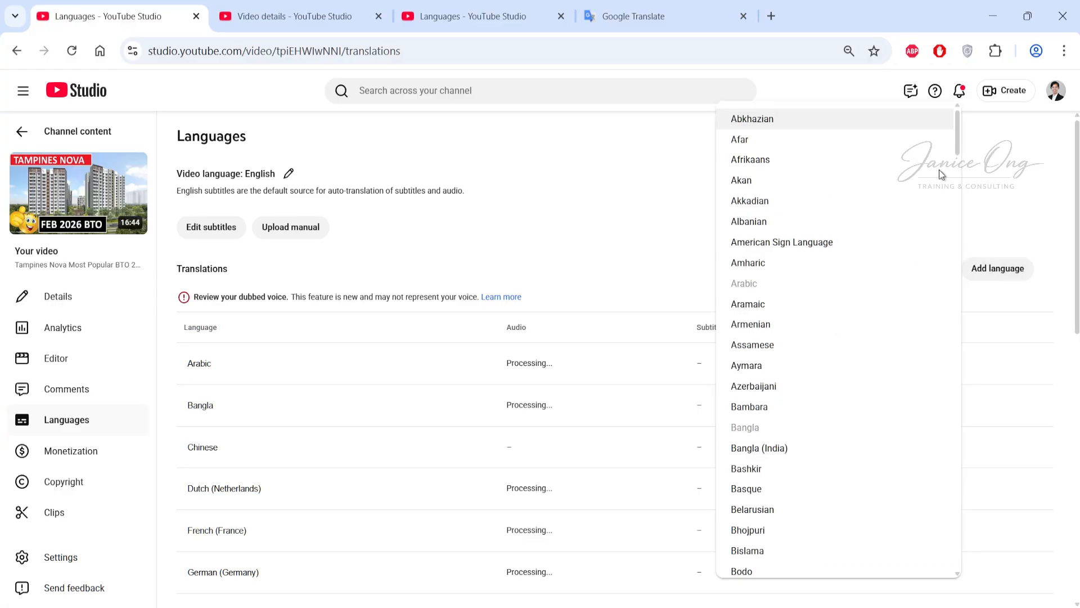
scroll(957, 133, down, 4)
drag(957, 148, 953, 363)
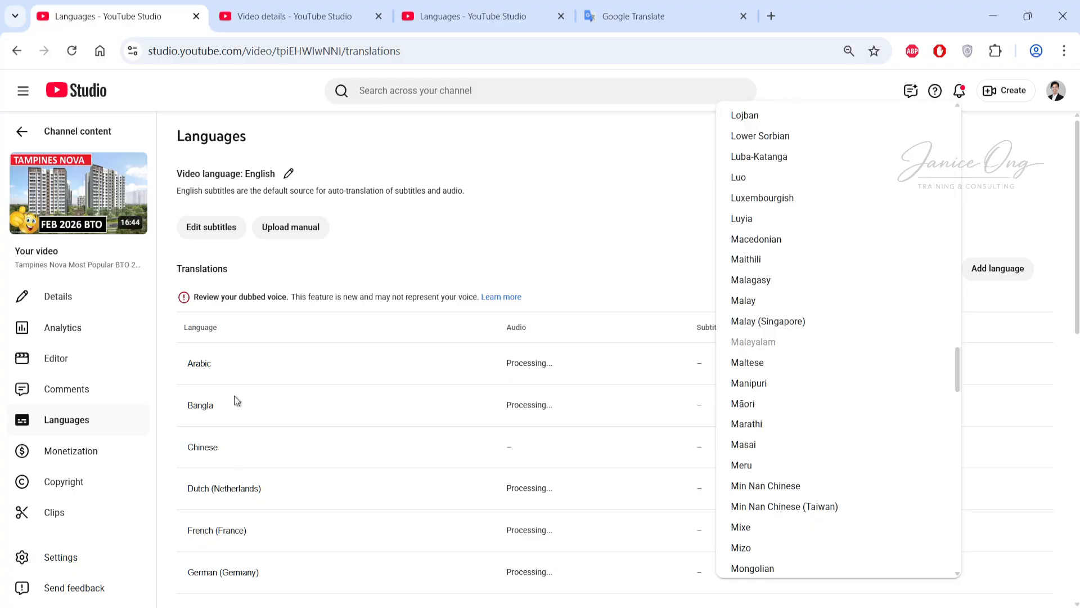
mouse_move(957, 368)
mouse_down()
mouse_move(958, 411)
mouse_move(958, 350)
mouse_up()
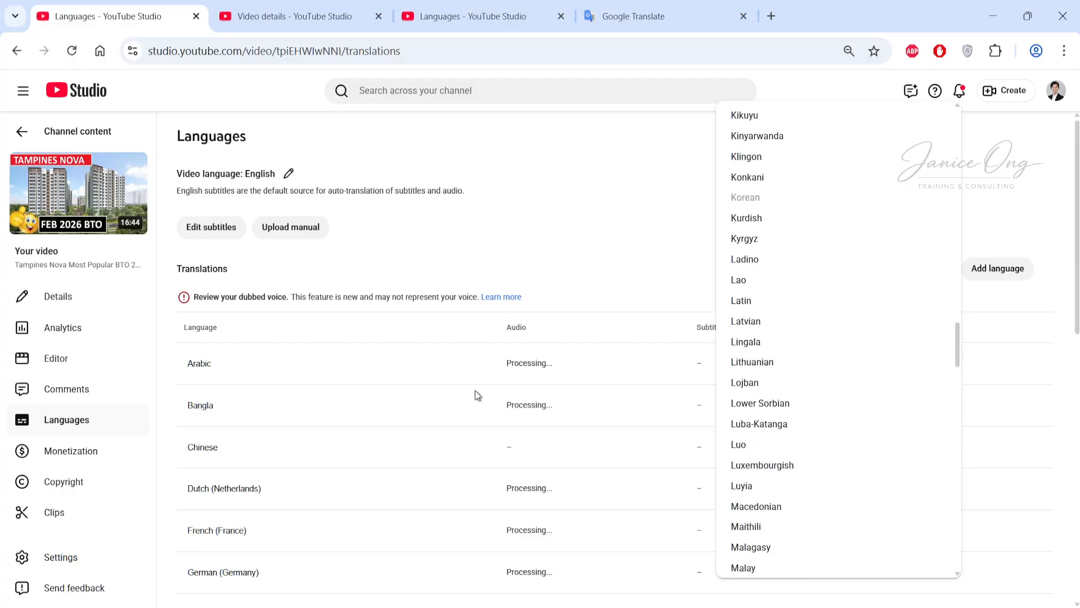
click(562, 242)
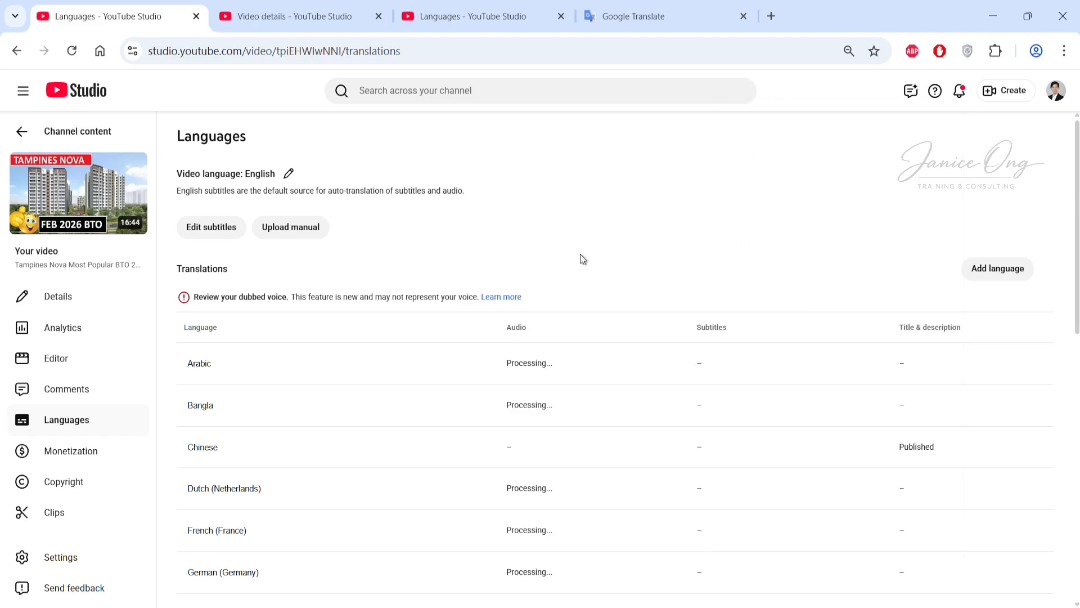
scroll(588, 267, down, 5)
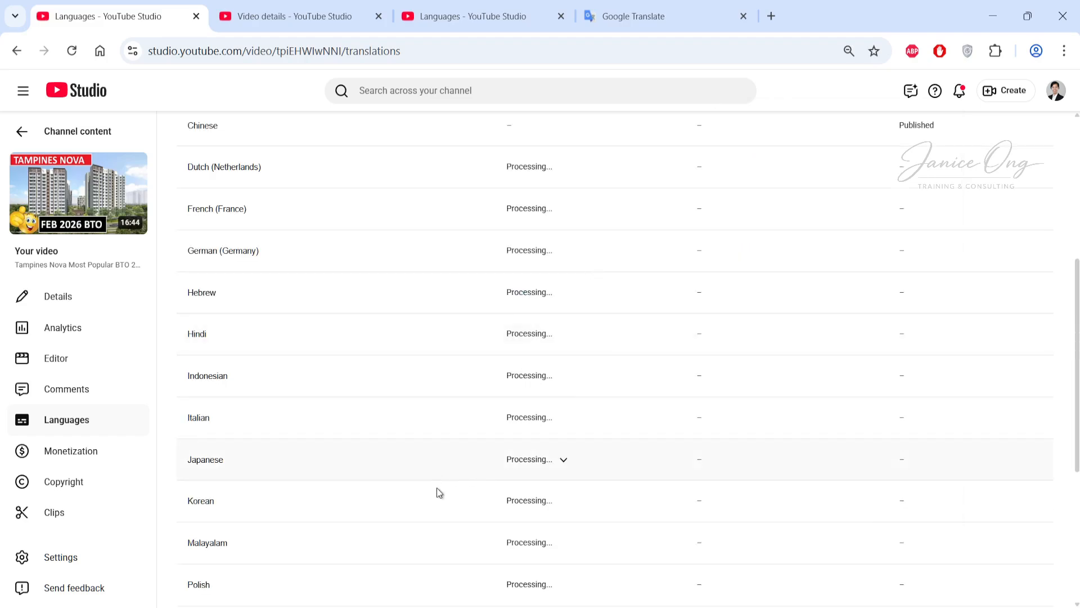
scroll(437, 498, down, 2)
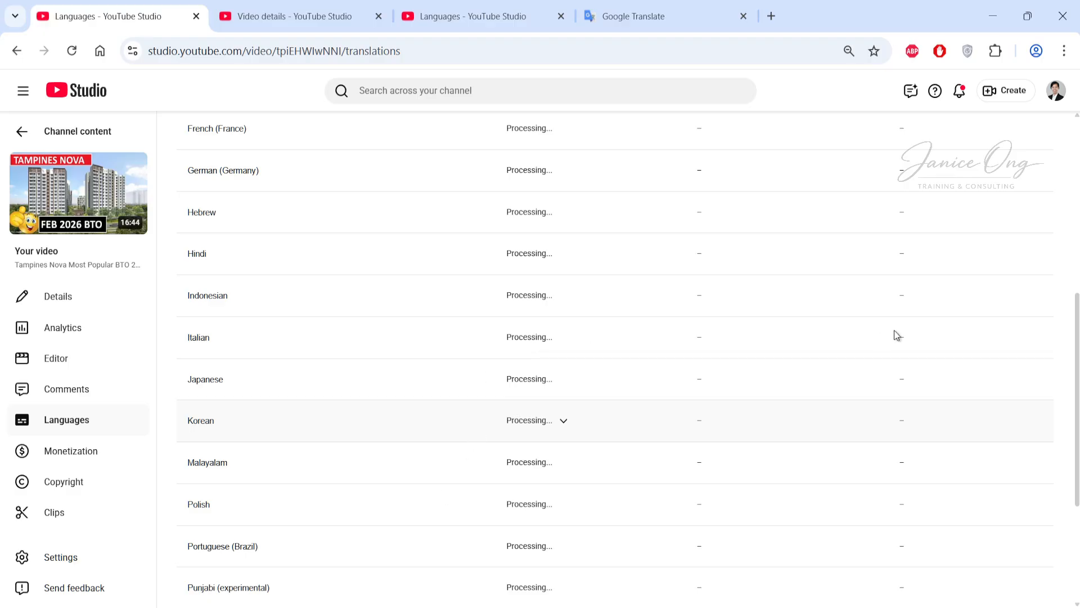
scroll(1077, 392, up, 7)
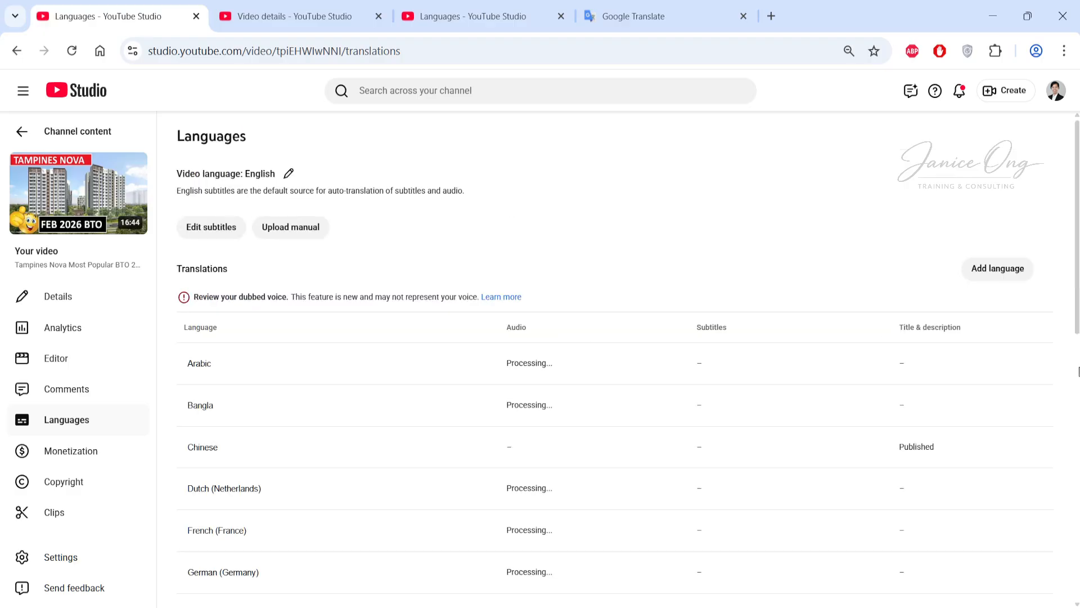
Add a Chinese (Traditional) translation to the video and place the cursor in its title field
click(989, 276)
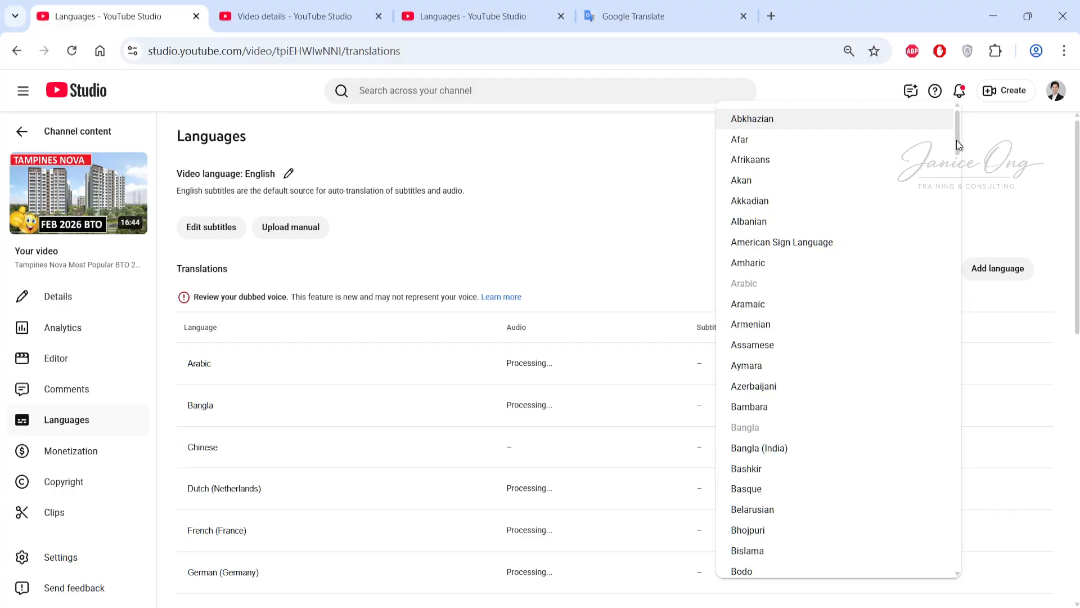
scroll(886, 391, down, 7)
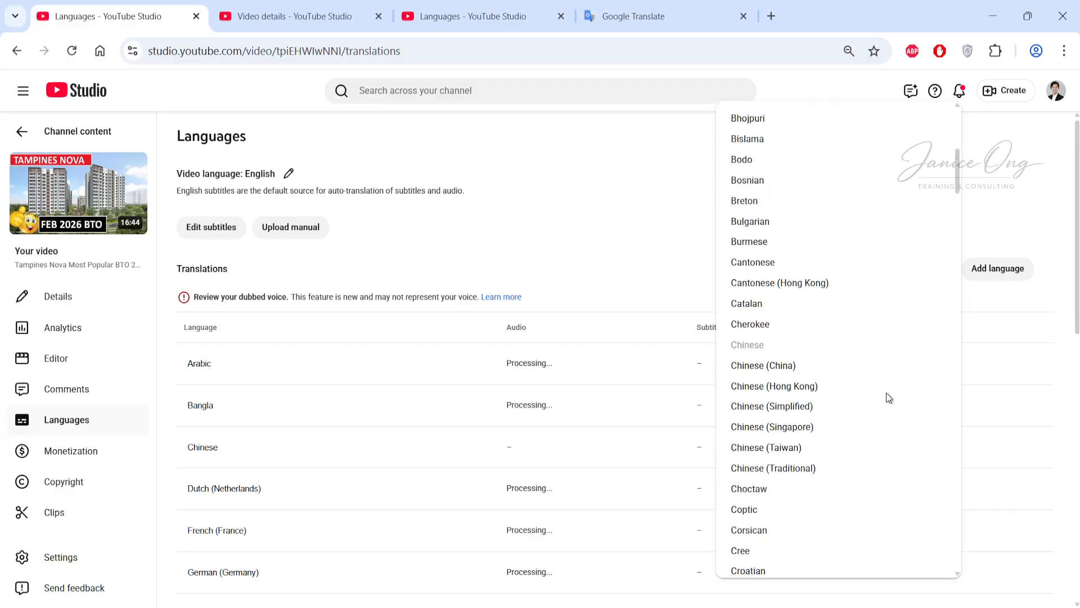
click(784, 468)
click(441, 283)
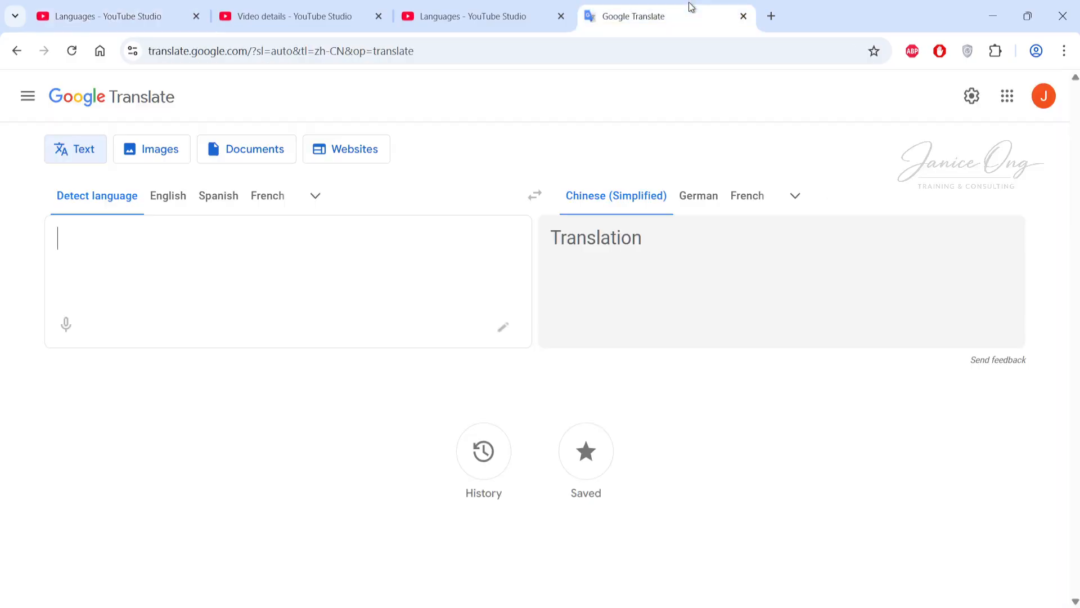
Switch to Google Translate, set the target language to Chinese (Traditional), and return to the video's translation in YouTube Studio
click(690, 8)
click(795, 197)
scroll(209, 551, down, 5)
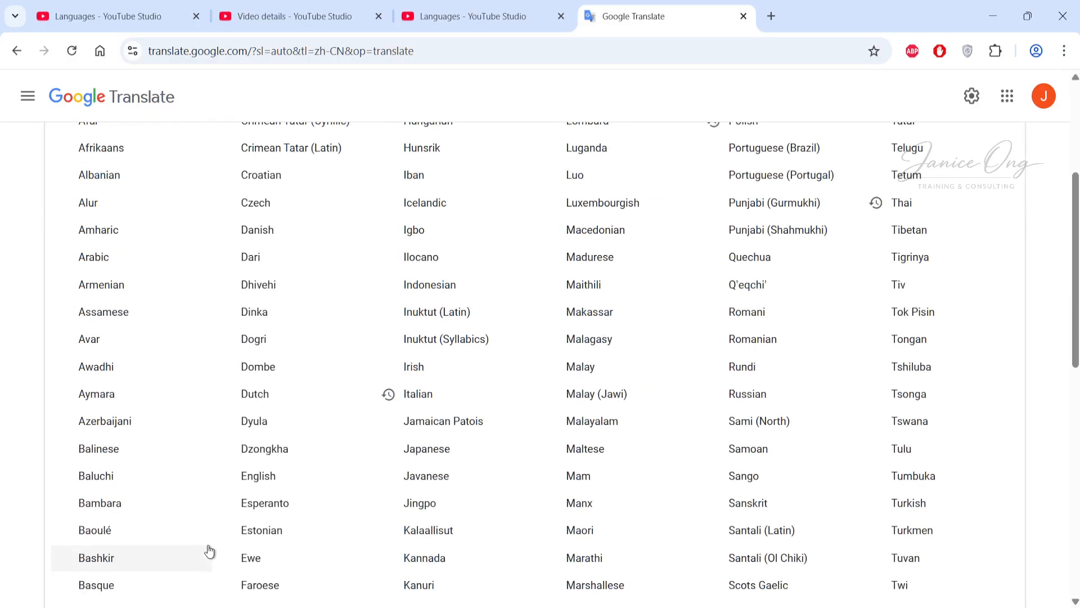
scroll(210, 550, down, 4)
scroll(221, 445, down, 1)
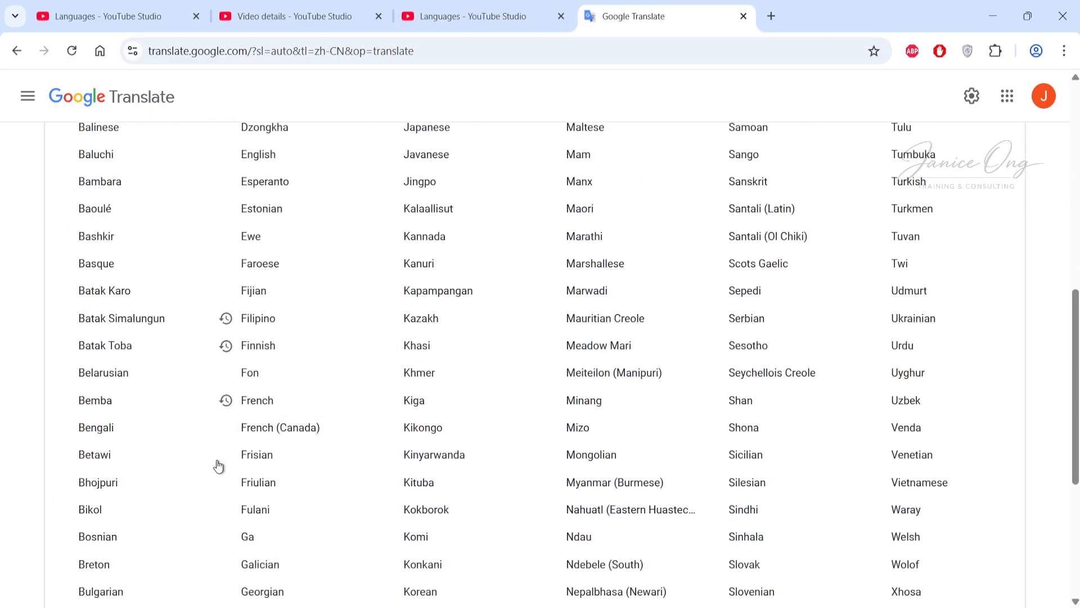
scroll(219, 465, down, 5)
click(174, 549)
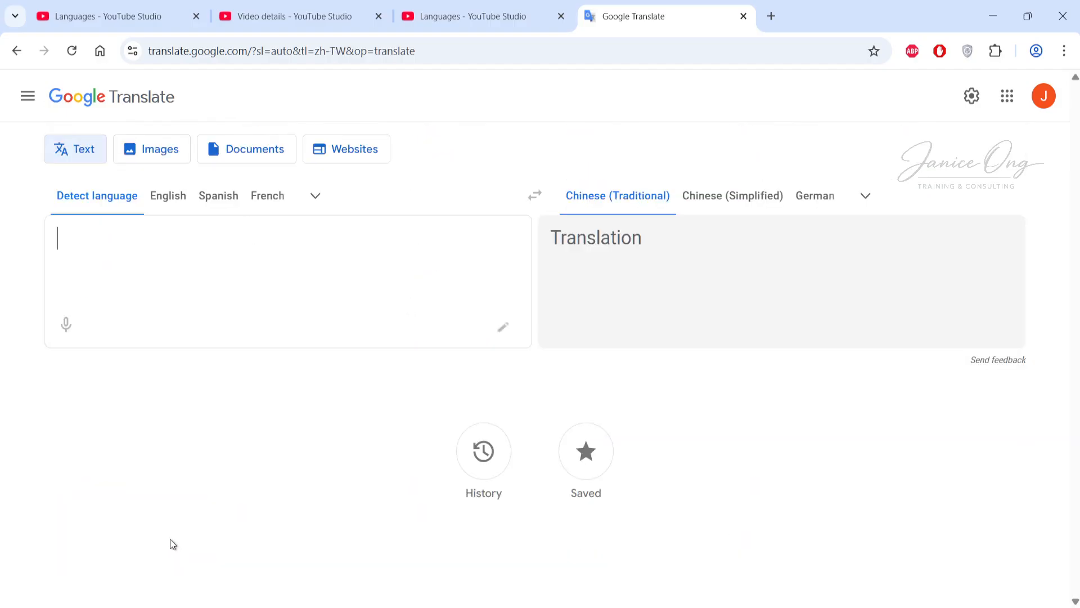
click(138, 21)
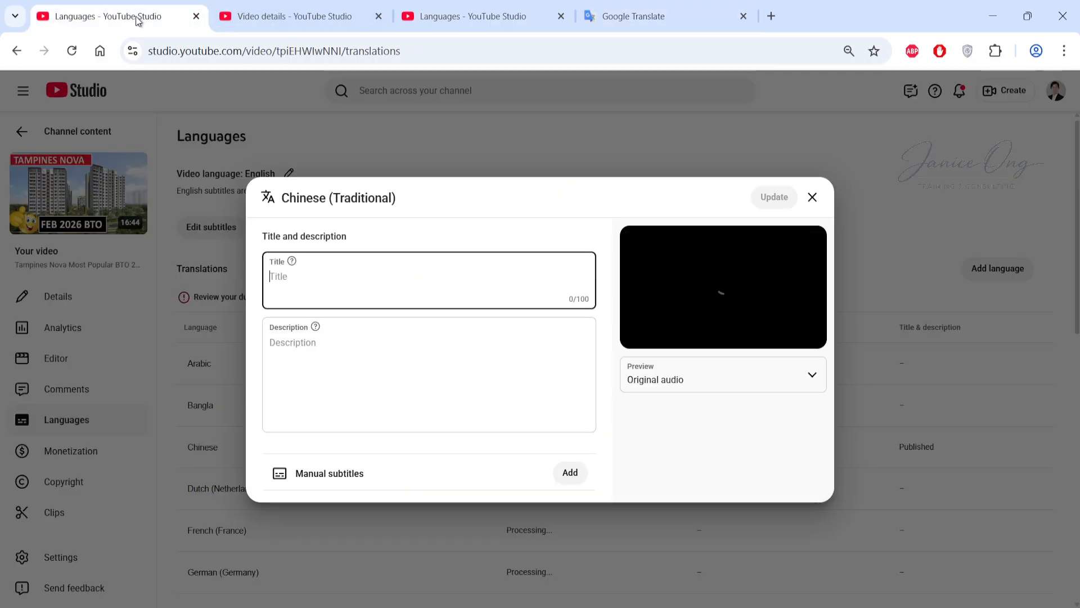
Close the unfinished Chinese (Traditional) translation, open the Tampines Nova video's details in a separate tab, and copy its title
click(812, 197)
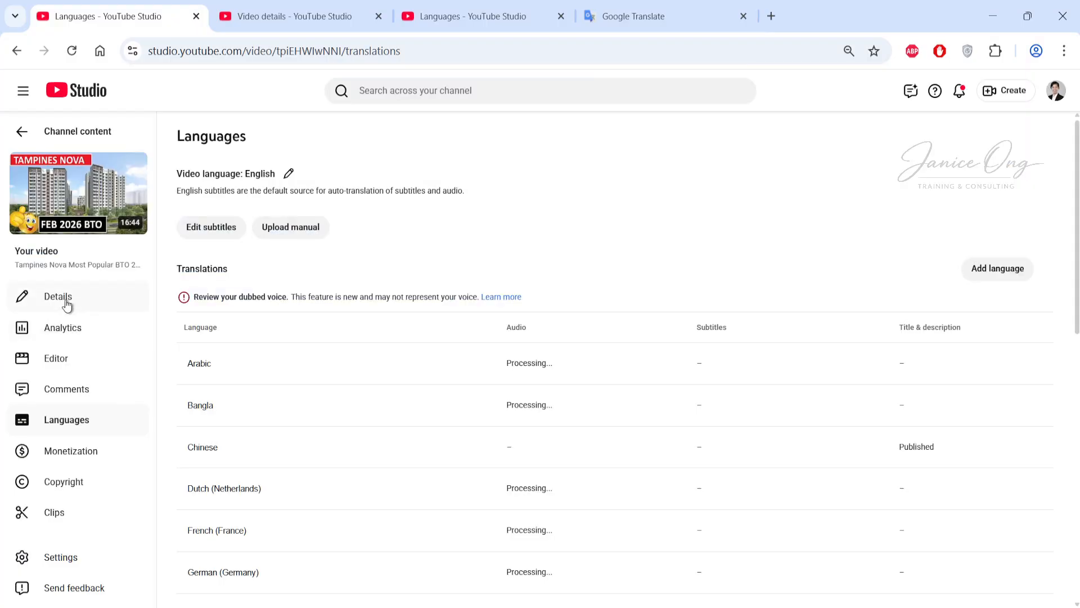
middle_click(124, 299)
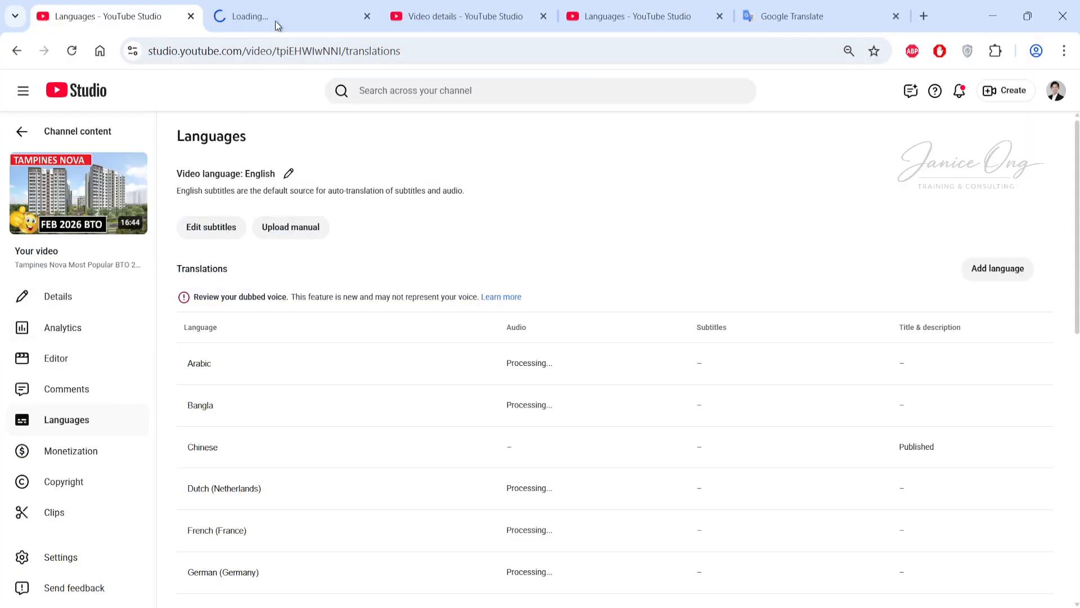
click(273, 16)
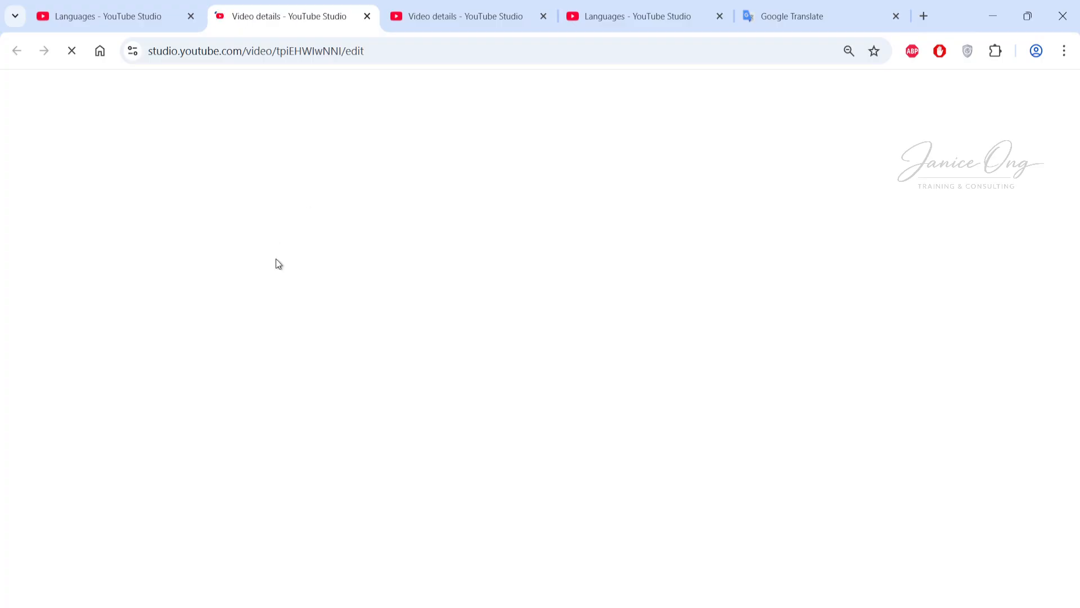
click(275, 179)
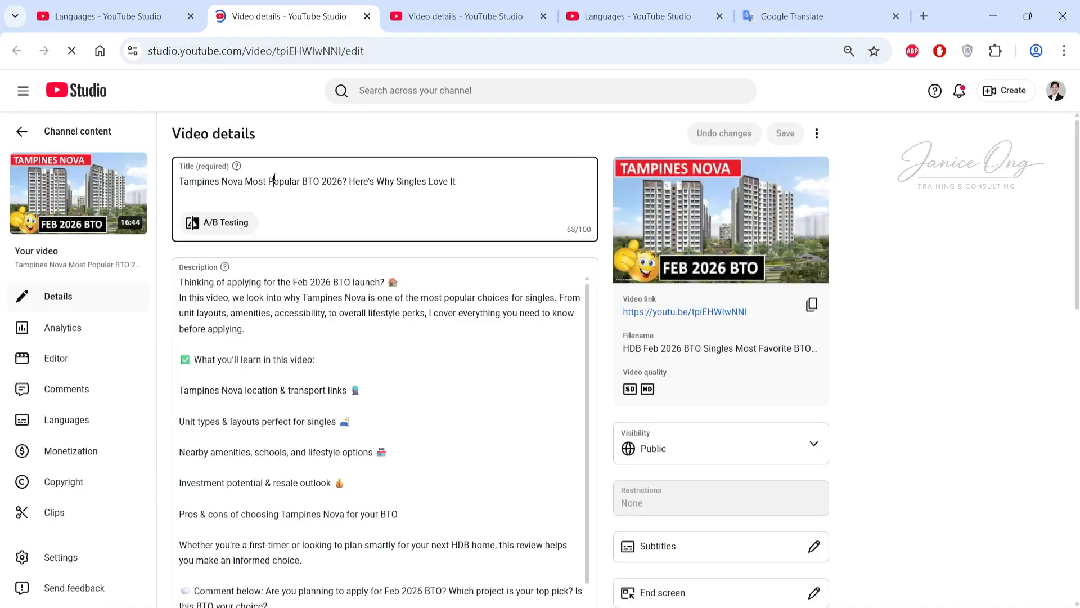
key(ctrl+a)
key(ctrl+c)
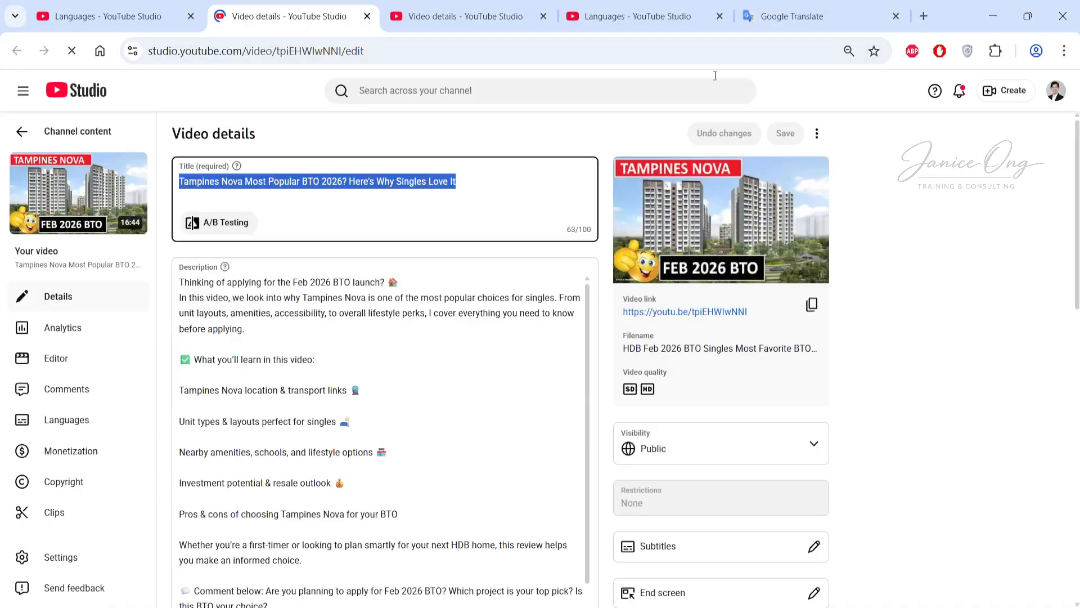
Switch to Google Translate, translate the copied video title into Chinese (Traditional), and copy the translation
click(815, 17)
key(ctrl+v)
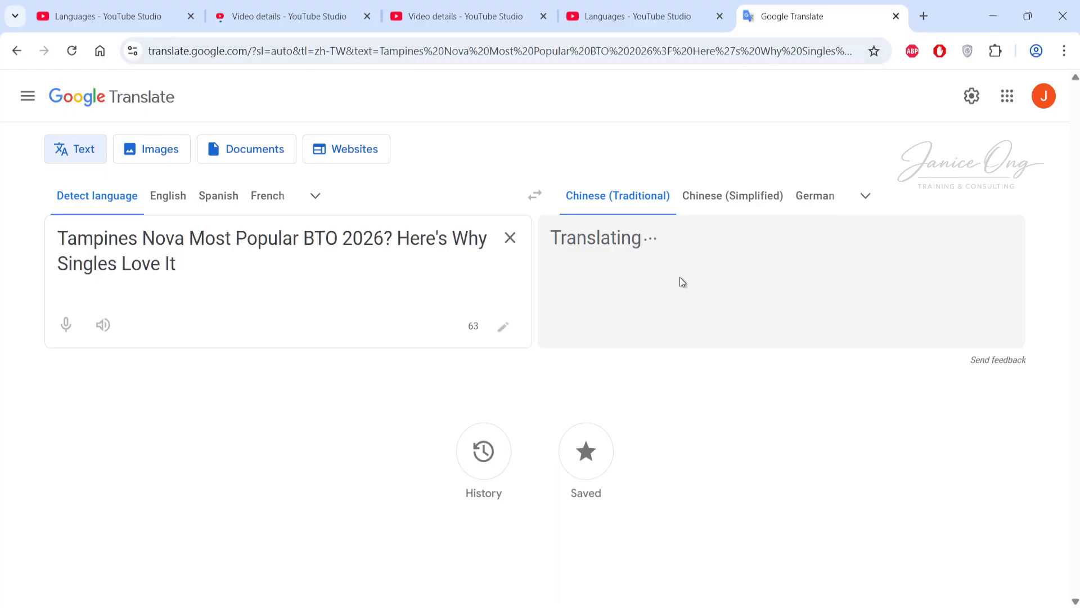
click(894, 343)
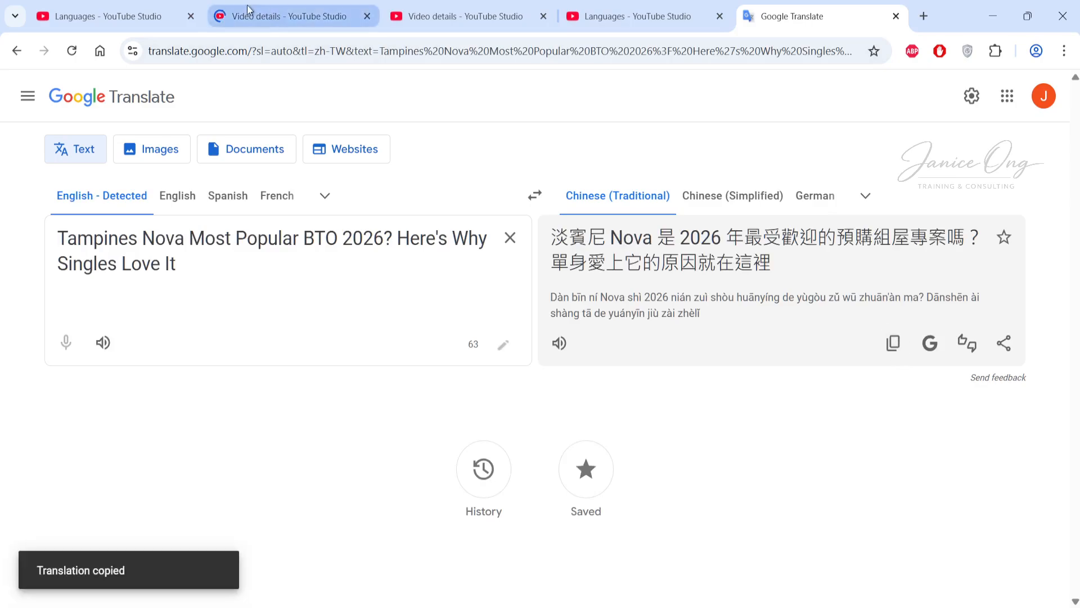
Return to the Tampines Nova video's Languages page in YouTube Studio, add Chinese (Traditional), and paste the translated title
click(79, 12)
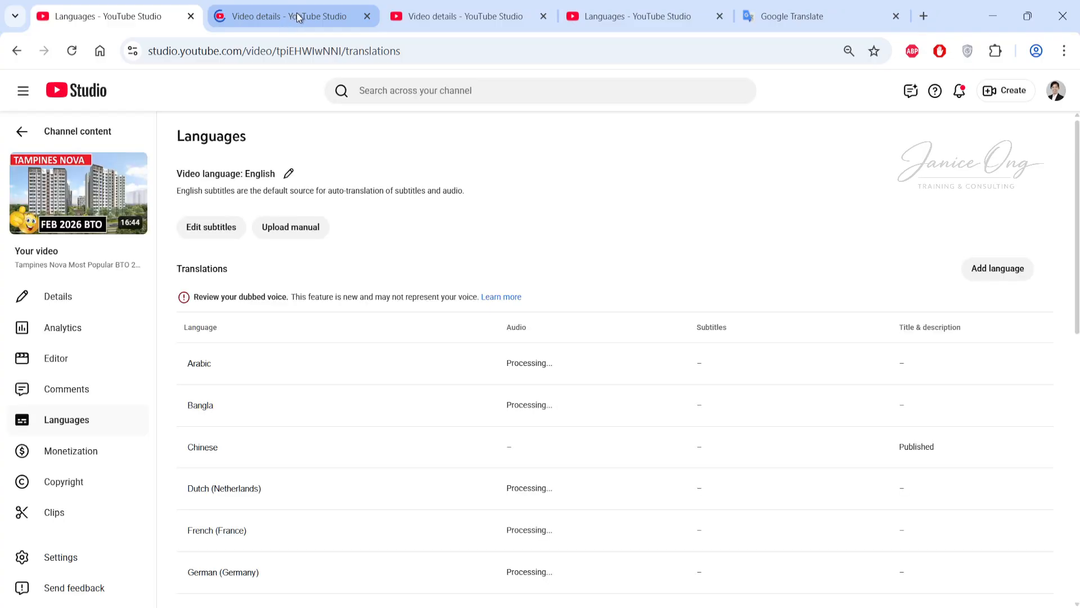
click(982, 274)
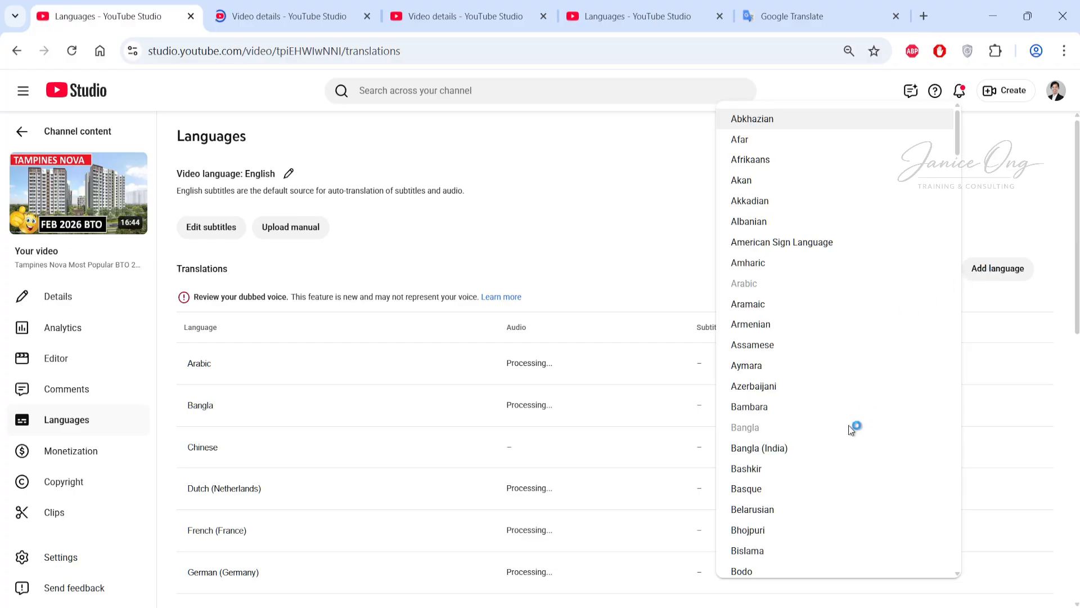
scroll(861, 414, down, 5)
scroll(814, 480, down, 2)
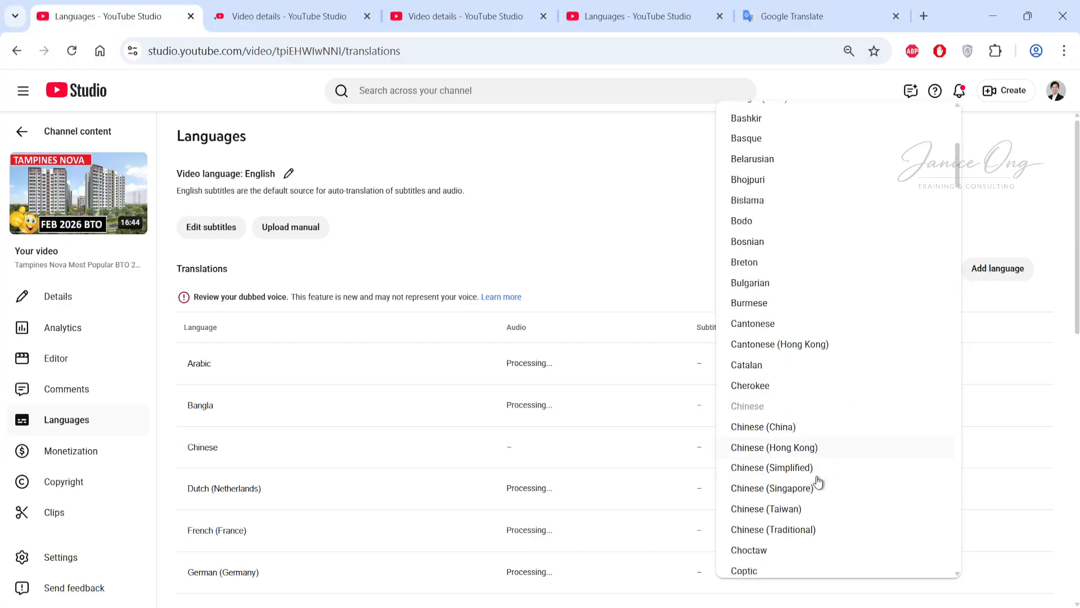
click(794, 479)
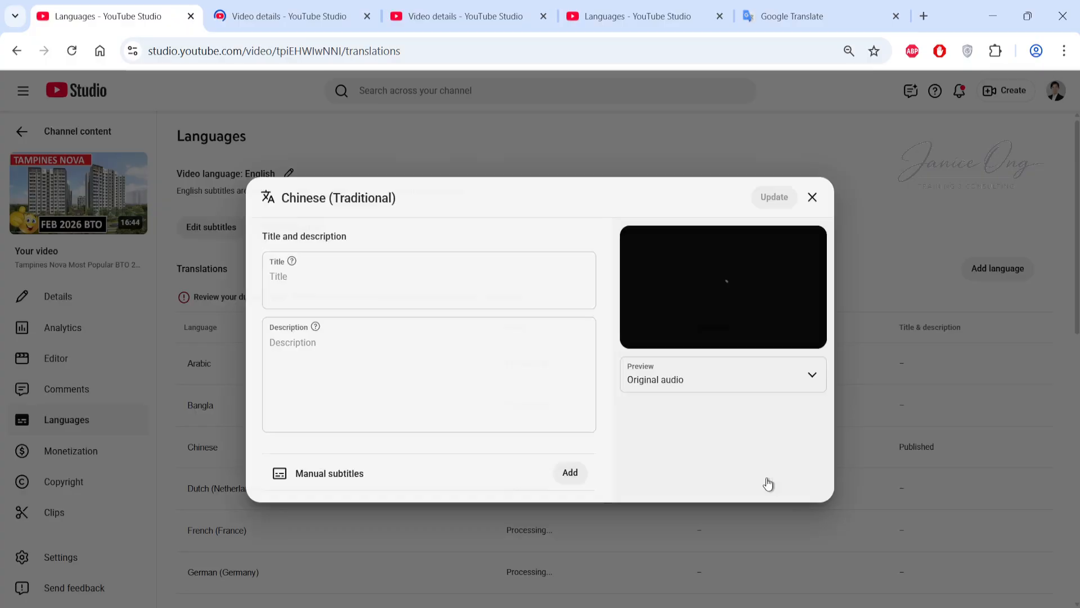
click(433, 276)
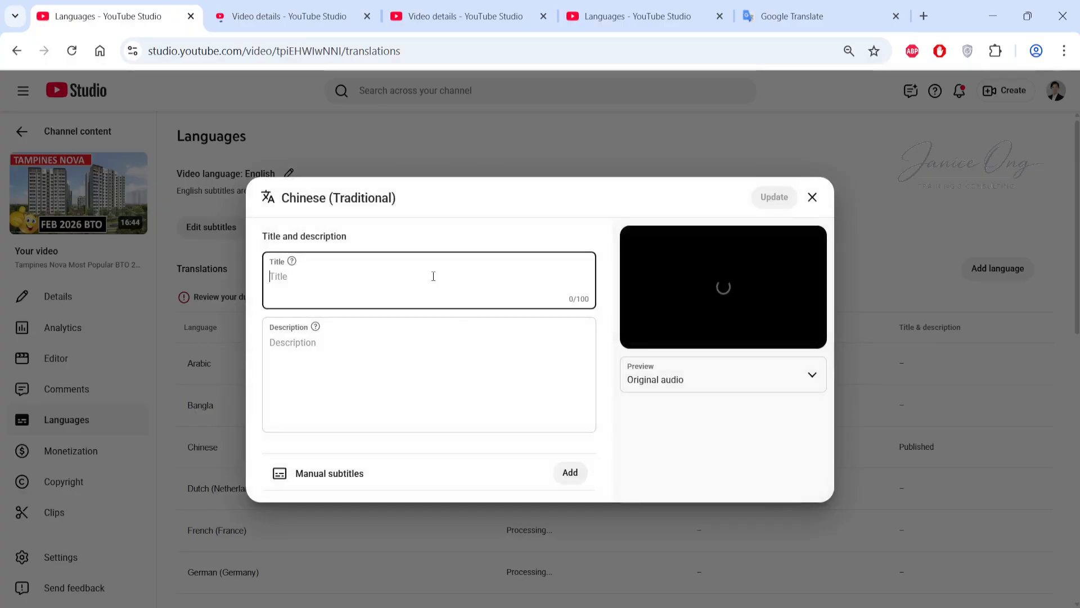
key(ctrl+v)
Copy the full English description from the Tampines Nova video's details
click(283, 9)
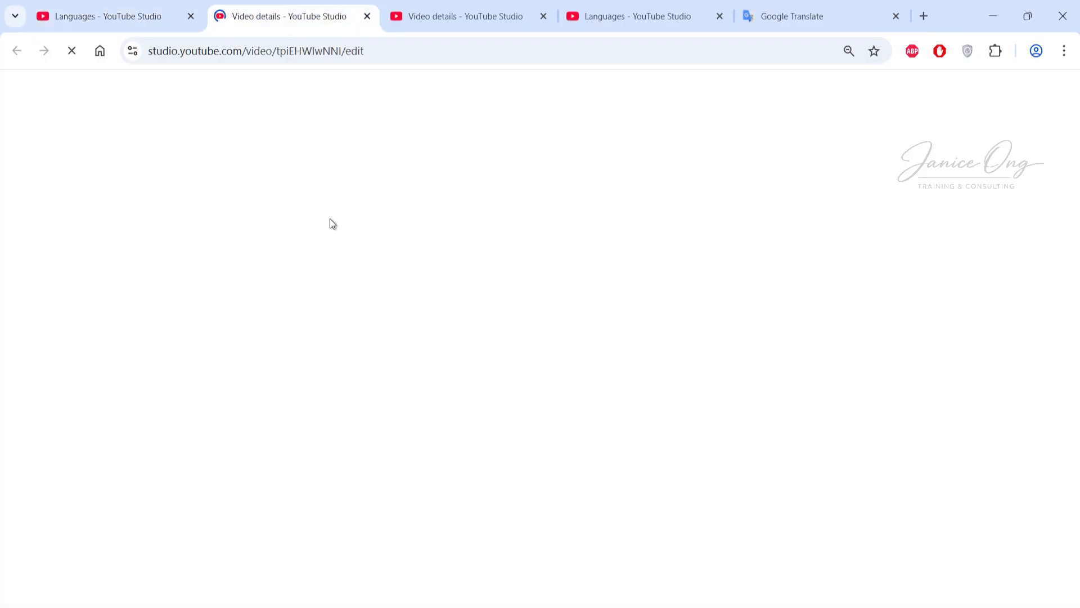
click(339, 288)
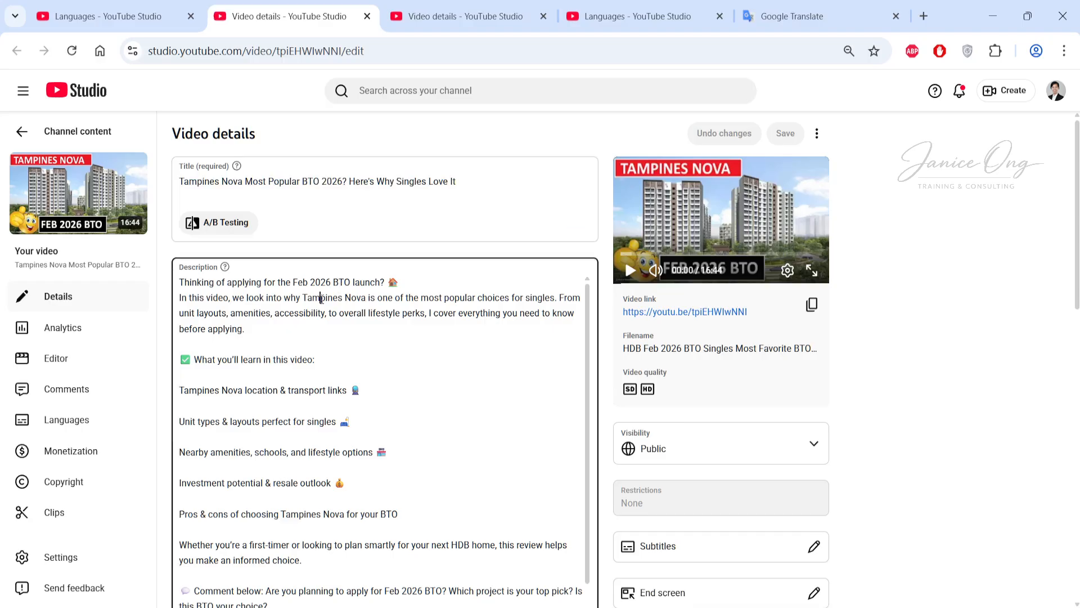
key(ctrl+a)
Replace the text in Google Translate with the video description and copy its full Chinese (Traditional) translation
click(823, 25)
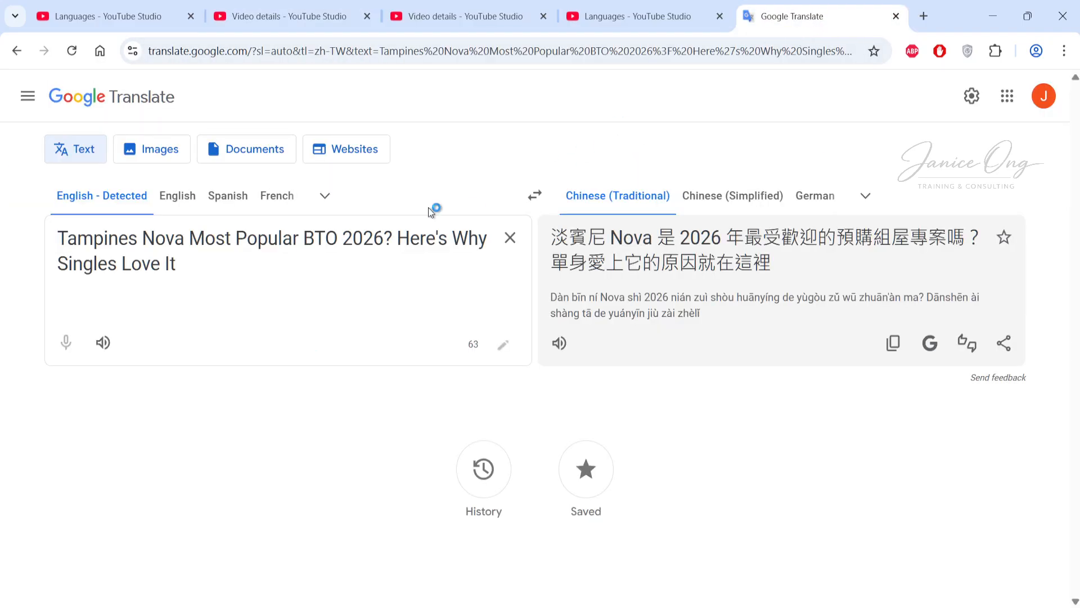
key(ctrl+a)
key(ctrl+v)
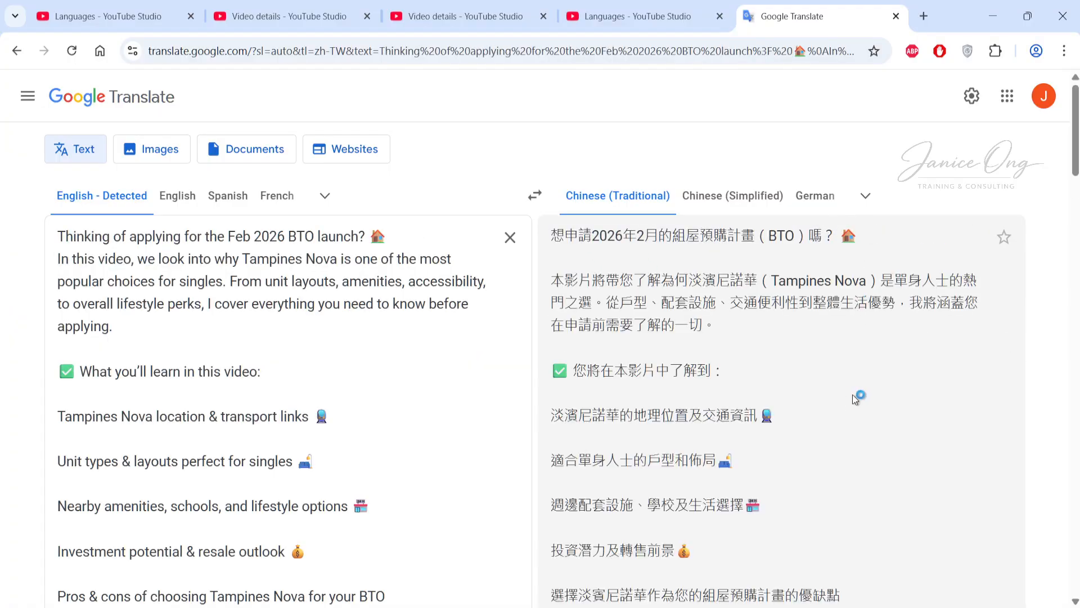
scroll(861, 400, down, 10)
scroll(894, 423, down, 15)
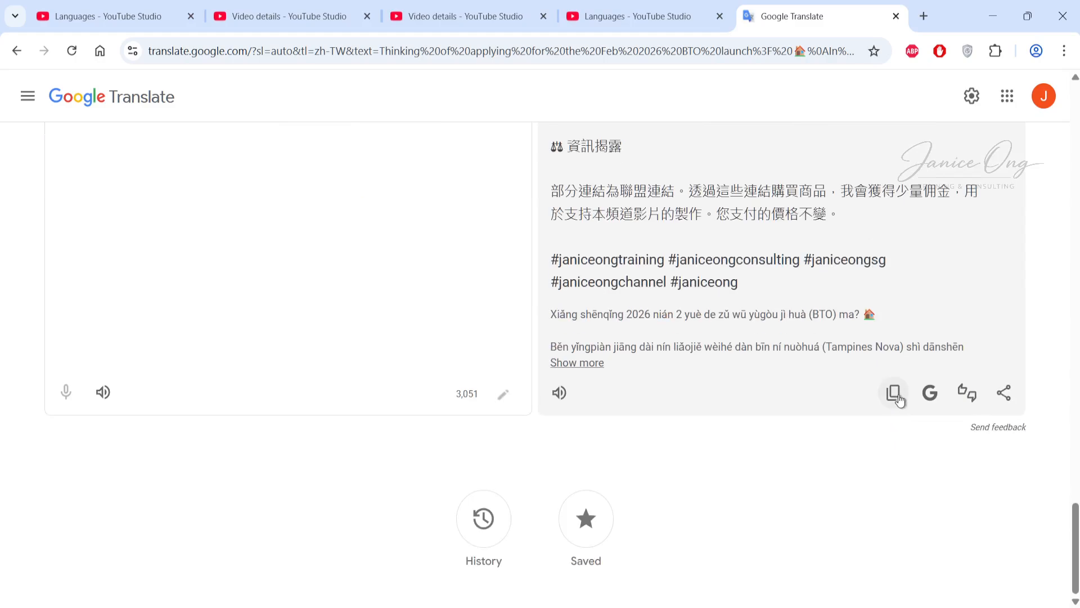
click(894, 393)
Paste the translated description into the Tampines Nova video's Chinese (Traditional) translation, publish it, and check its status in the translations list
click(288, 17)
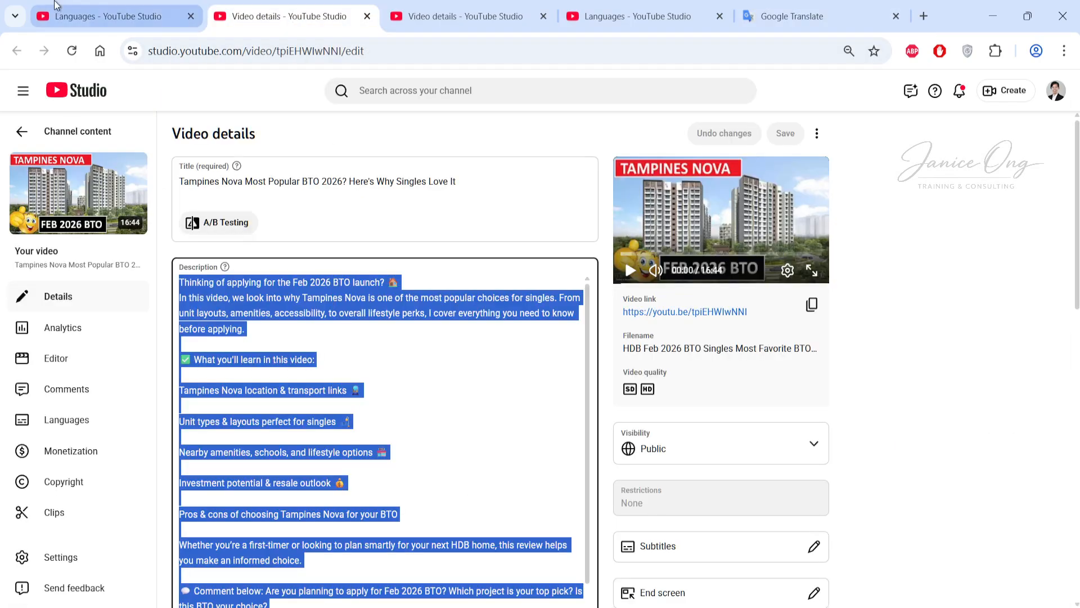
click(107, 15)
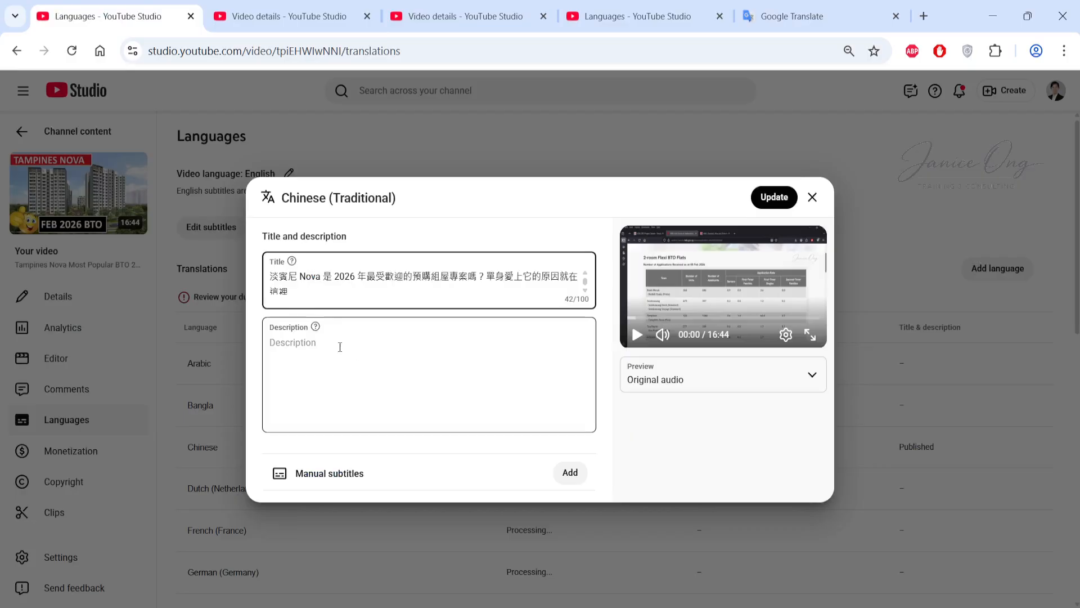
click(322, 351)
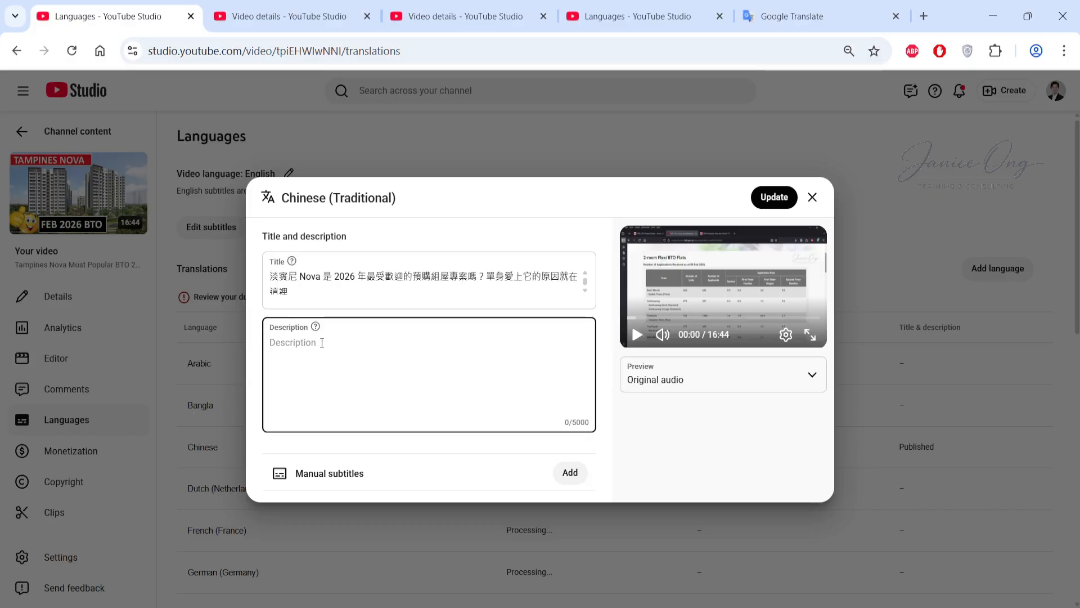
key(ctrl+v)
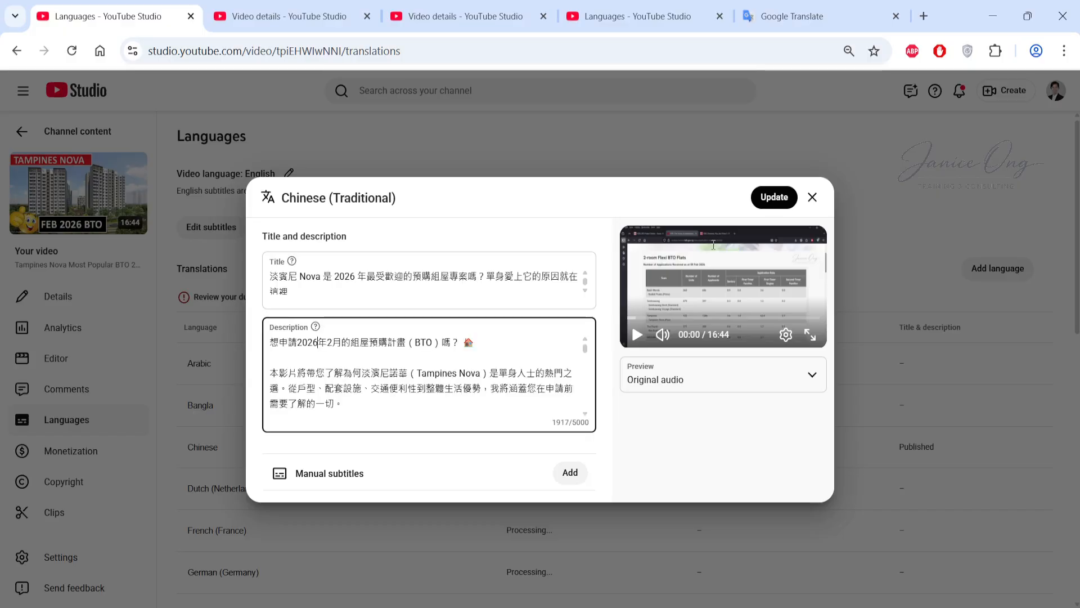
click(770, 202)
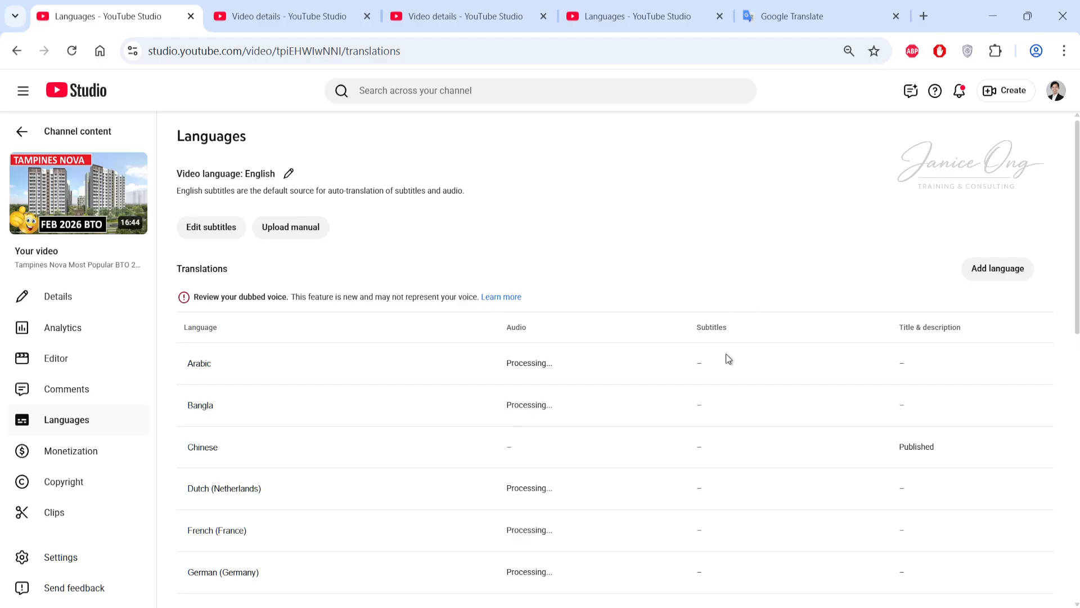
scroll(724, 336, down, 4)
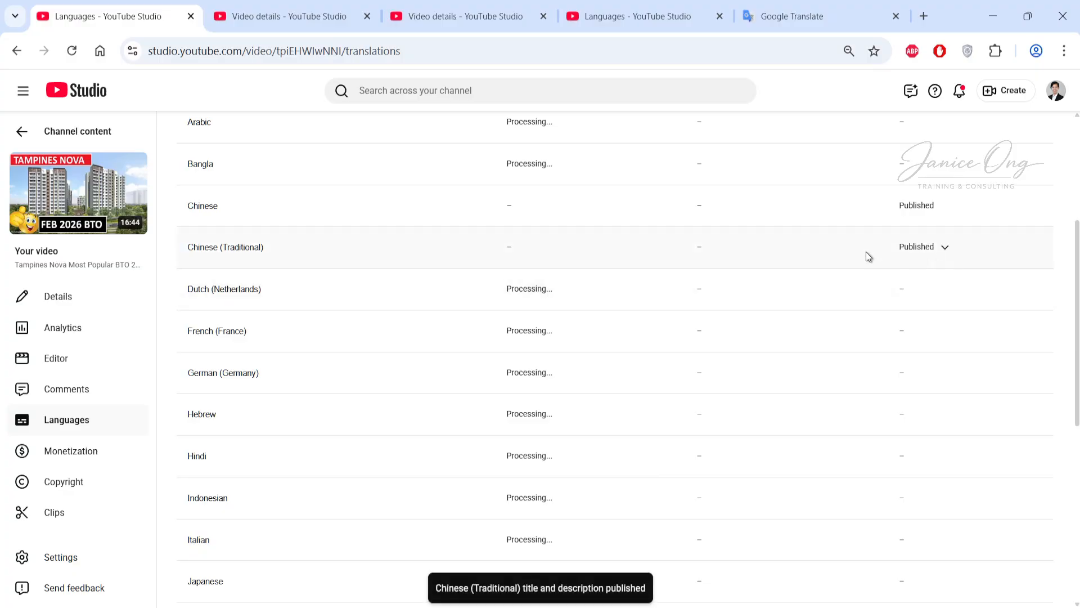
scroll(900, 253, up, 4)
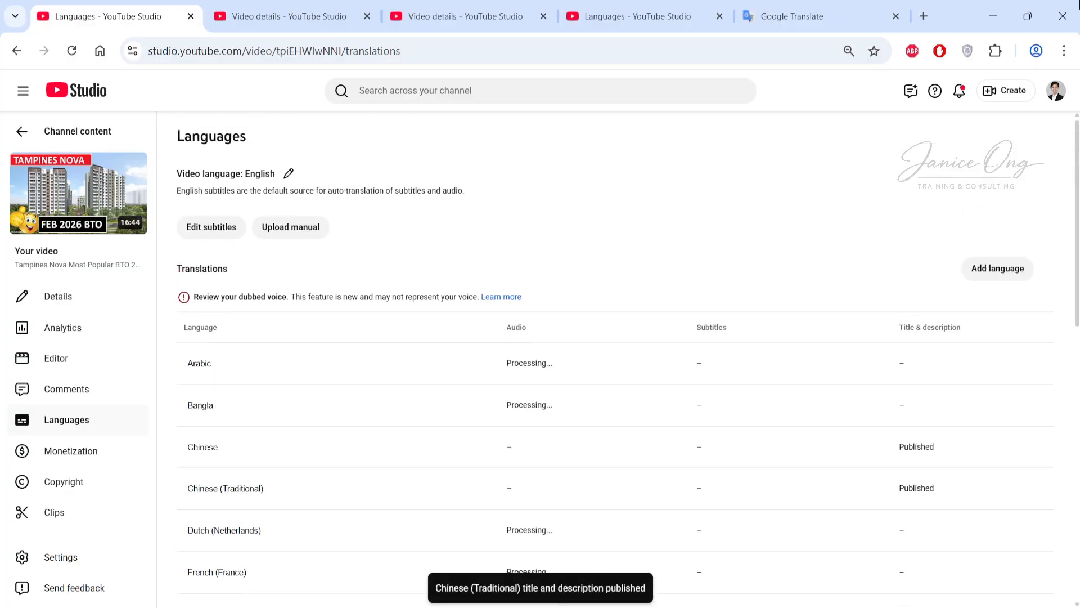
Examine the details and Languages pages of the English Listening Exercises Level B2 video
click(467, 17)
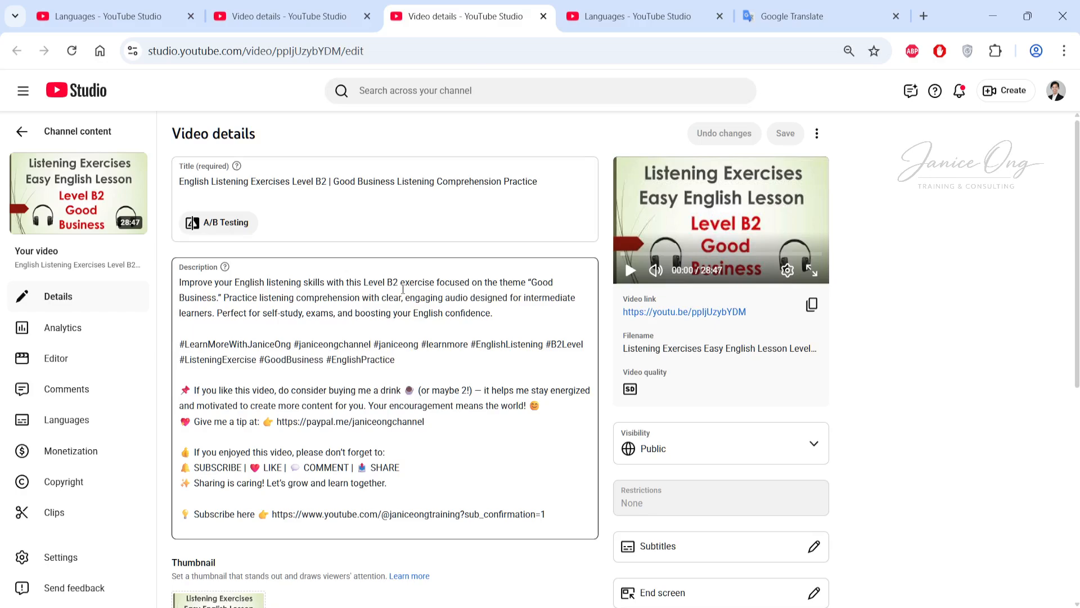
click(74, 426)
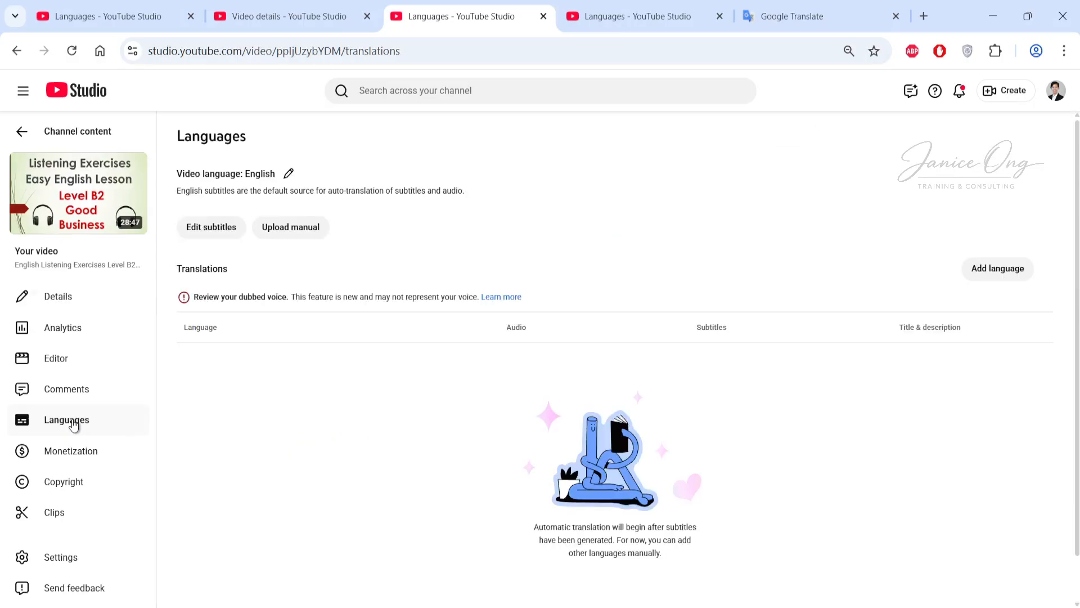
click(75, 298)
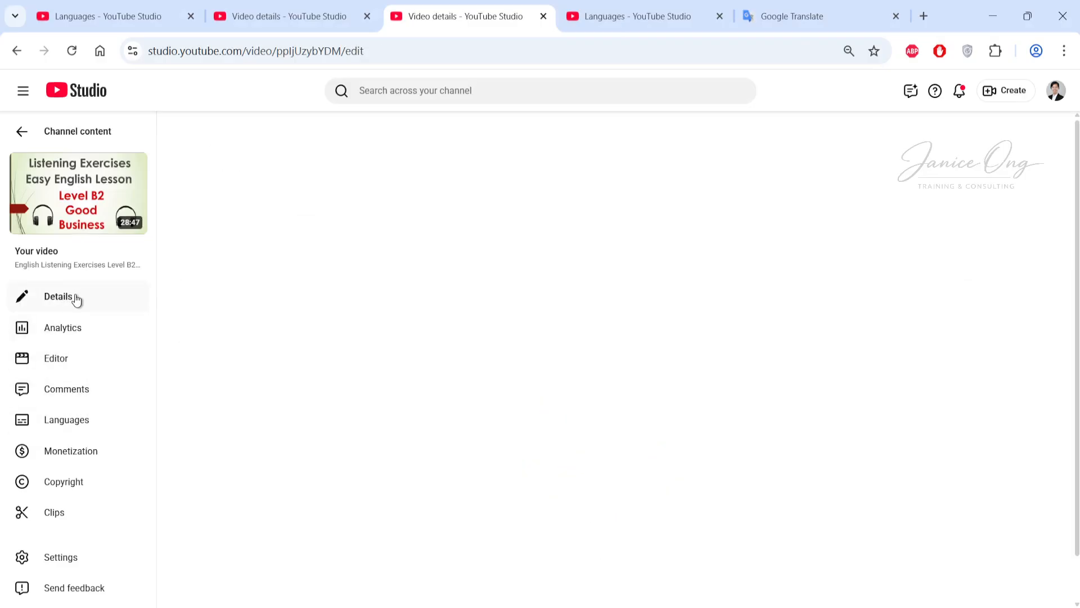
click(623, 16)
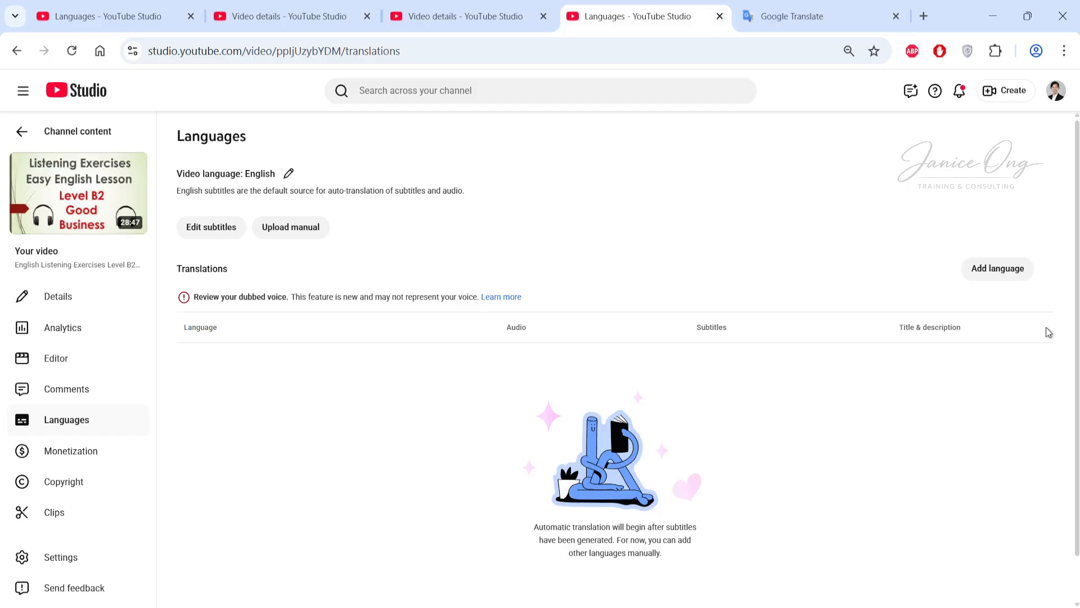
Open a new Chinese translation for the listening exercises video, compare its fields with the video's details, and close it without saving
click(991, 276)
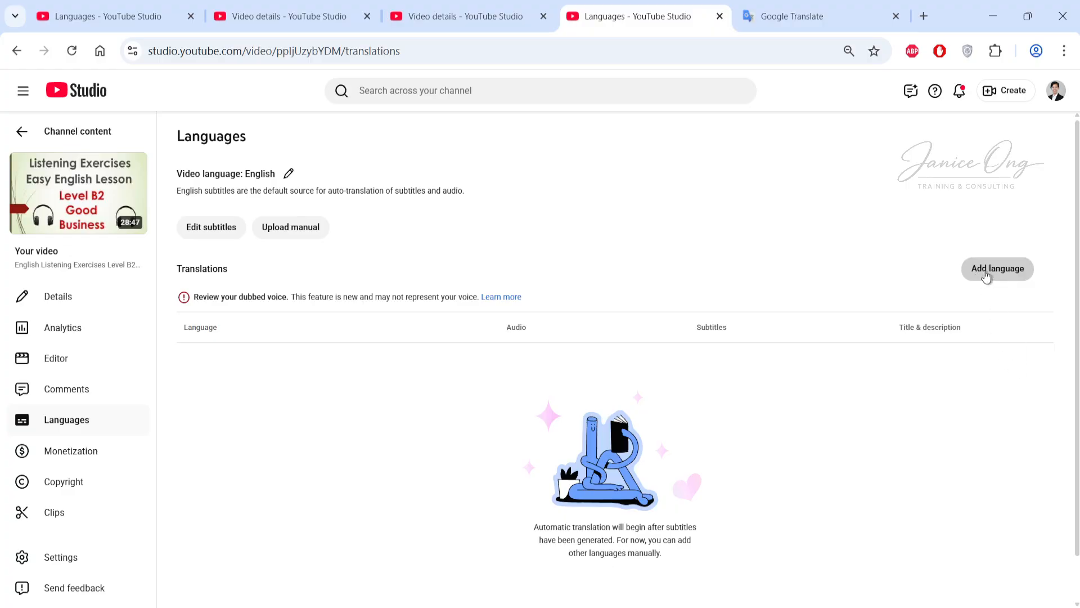
click(987, 275)
click(986, 275)
click(984, 281)
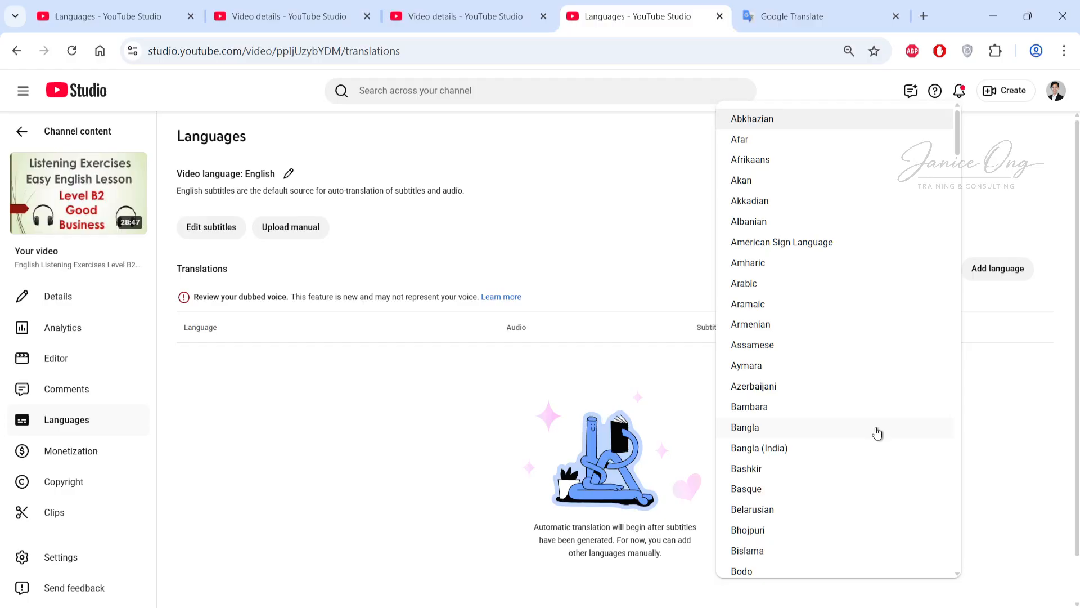
scroll(876, 432, down, 5)
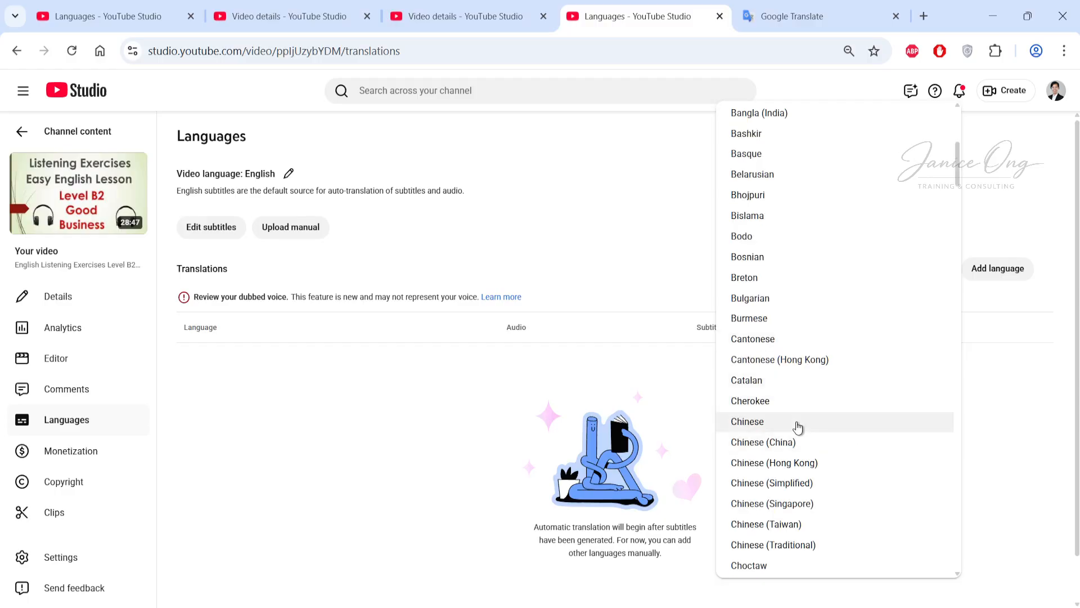
click(743, 421)
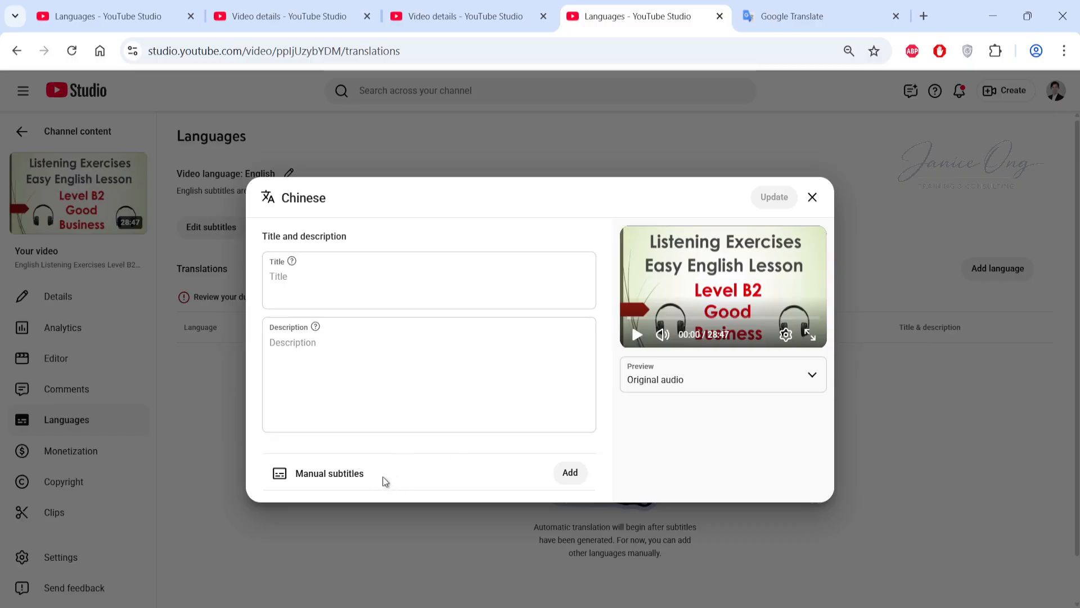
click(458, 18)
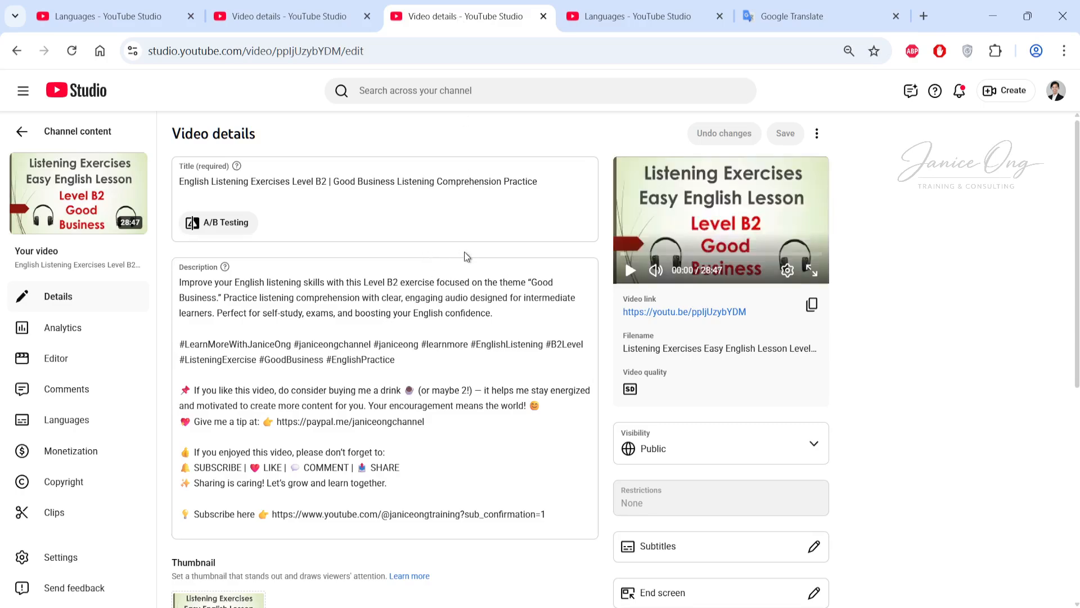
click(661, 8)
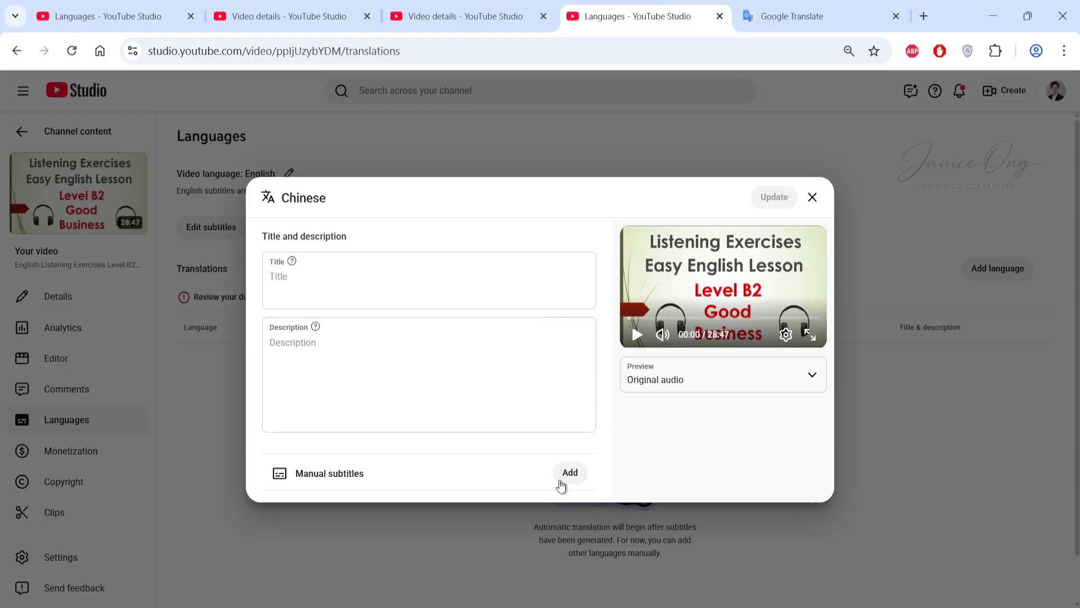
click(813, 198)
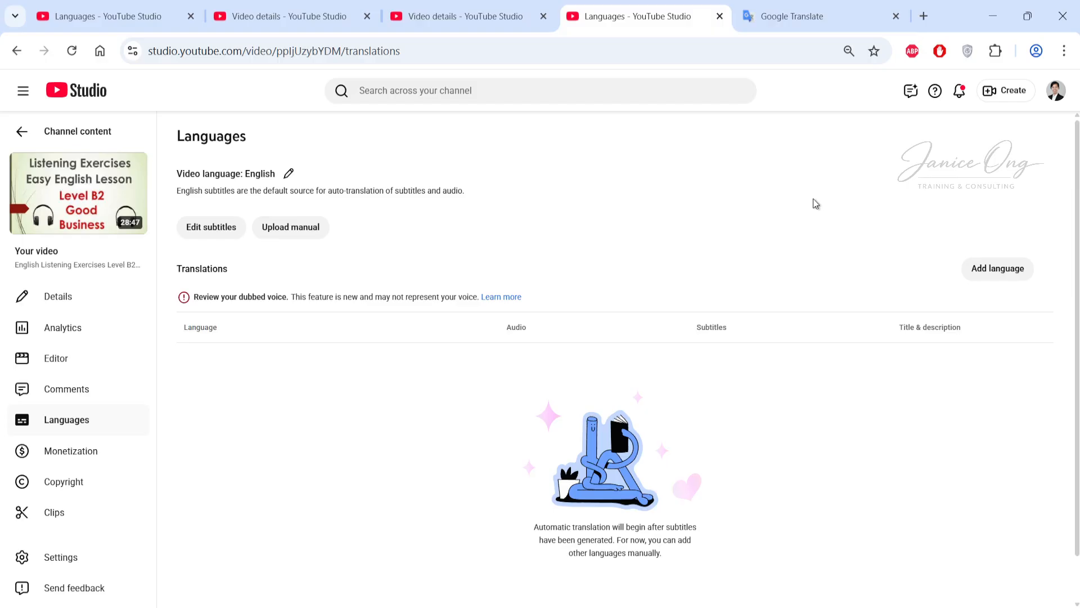
Add English (United States) to the listening exercises video, duplicate its automatic subtitles into an editable version, and publish them
click(997, 273)
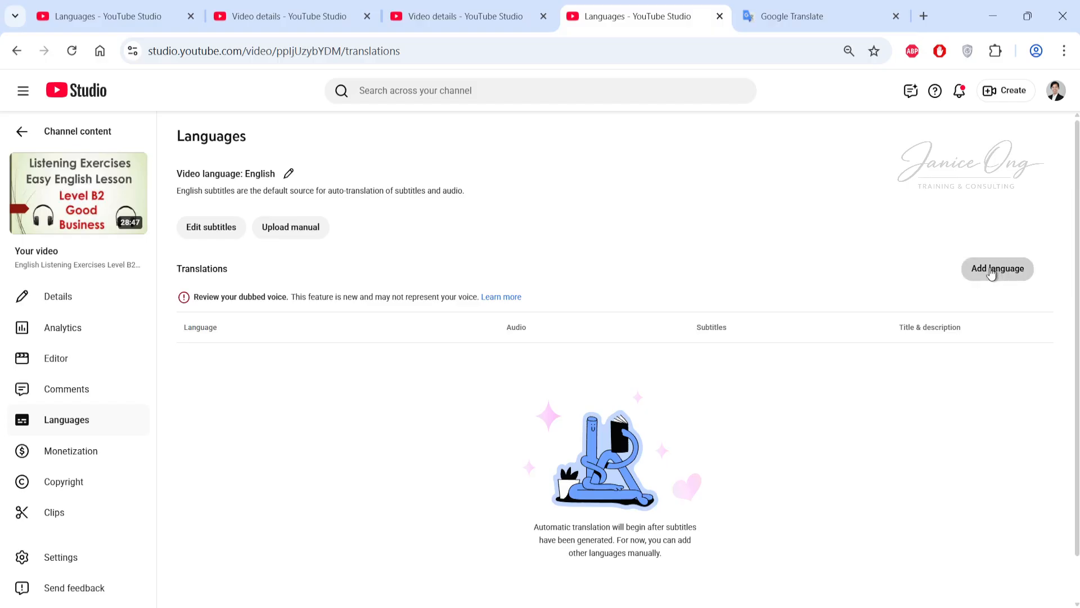
click(992, 273)
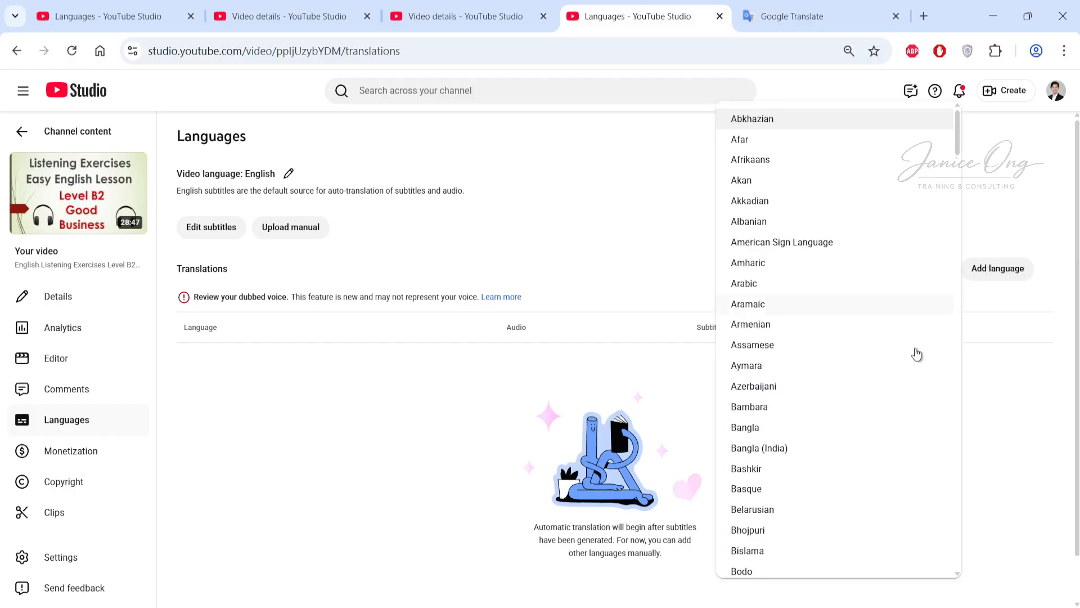
scroll(896, 390, down, 15)
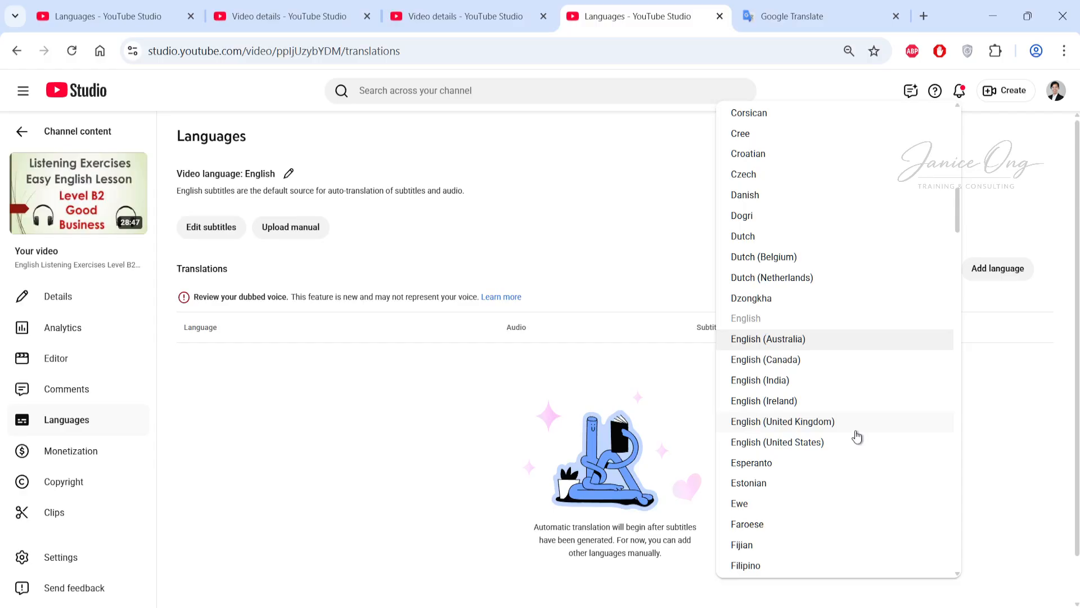
click(782, 447)
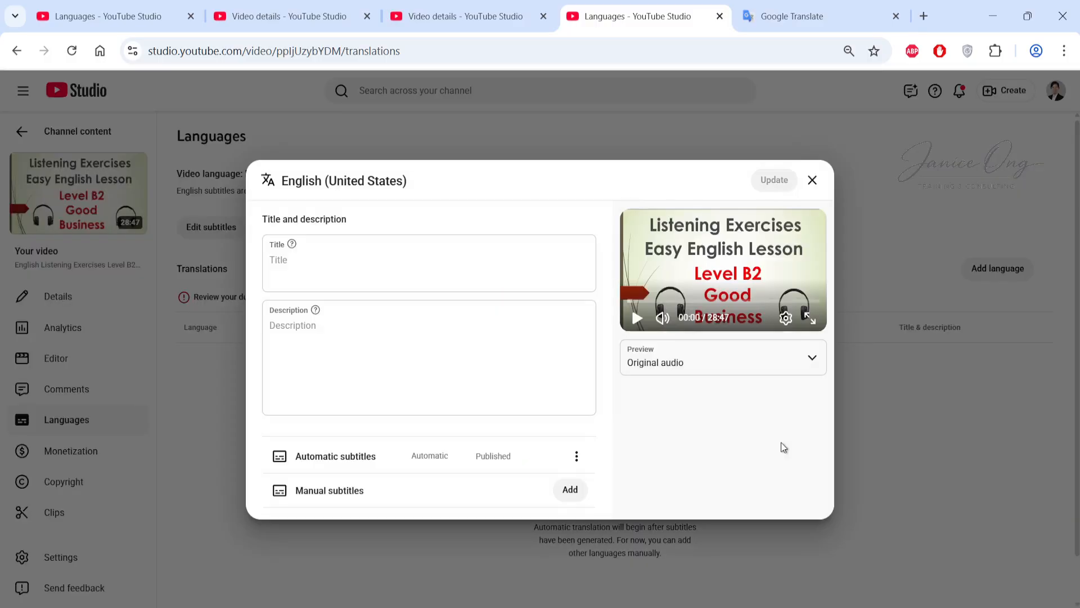
click(577, 467)
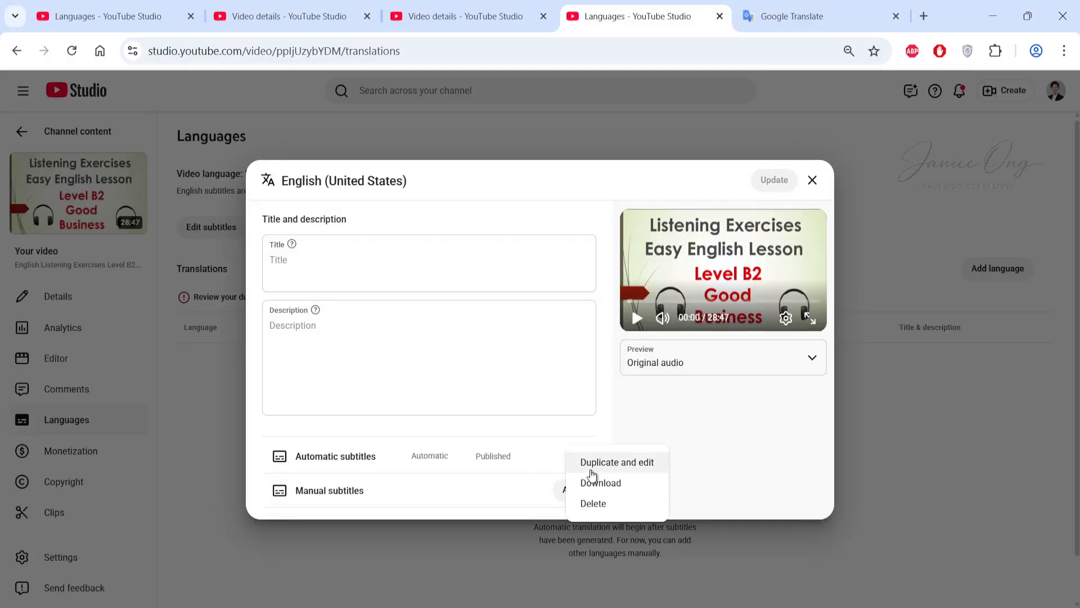
click(591, 469)
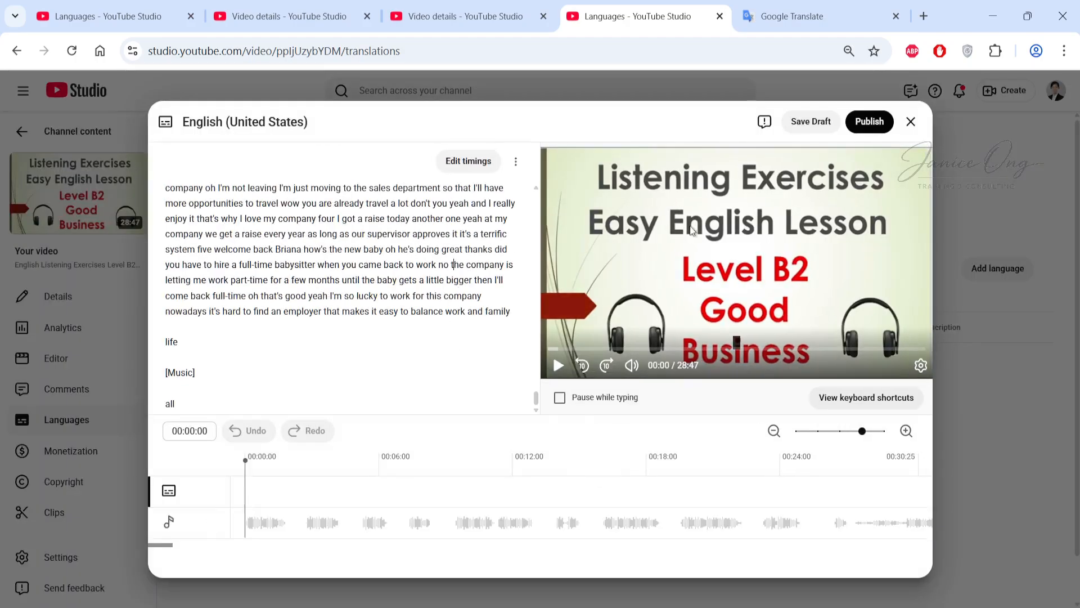
click(864, 122)
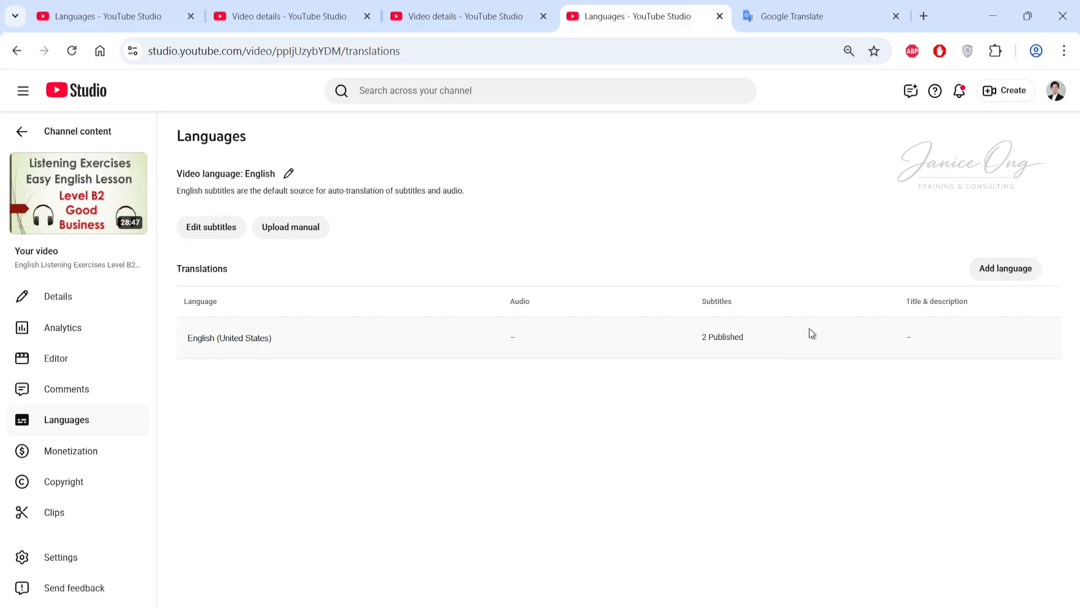
Add Chinese as another translation language for the listening exercises video
click(998, 281)
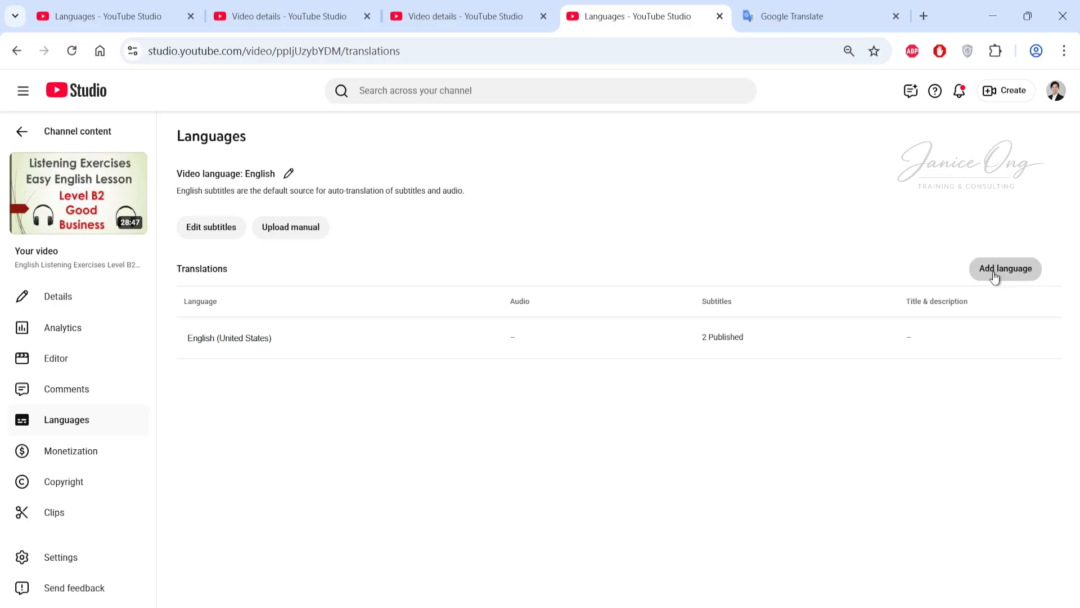
double_click(995, 275)
click(988, 272)
key(c)
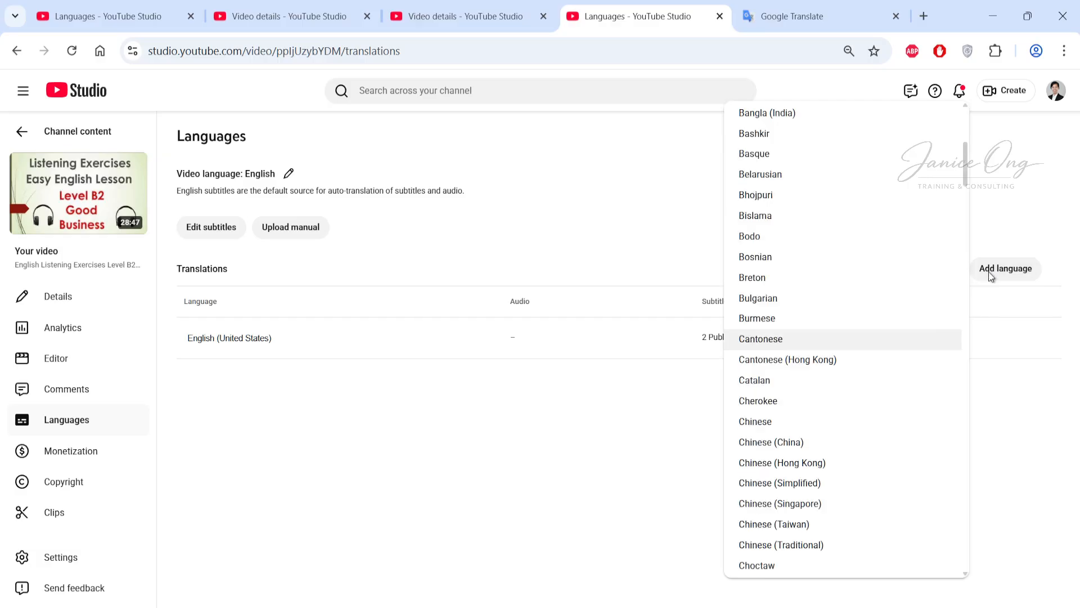
click(828, 432)
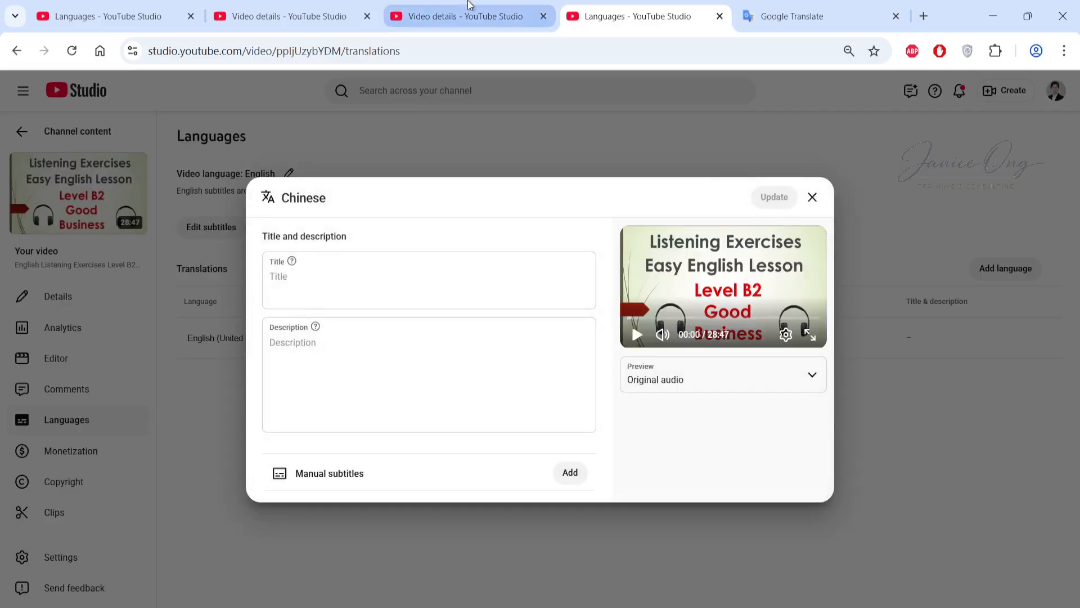
Copy the video's English title from its details page, translate it into Chinese (Simplified) in Google Translate, and copy the translation
click(457, 15)
click(438, 181)
key(ctrl+a)
key(ctrl+c)
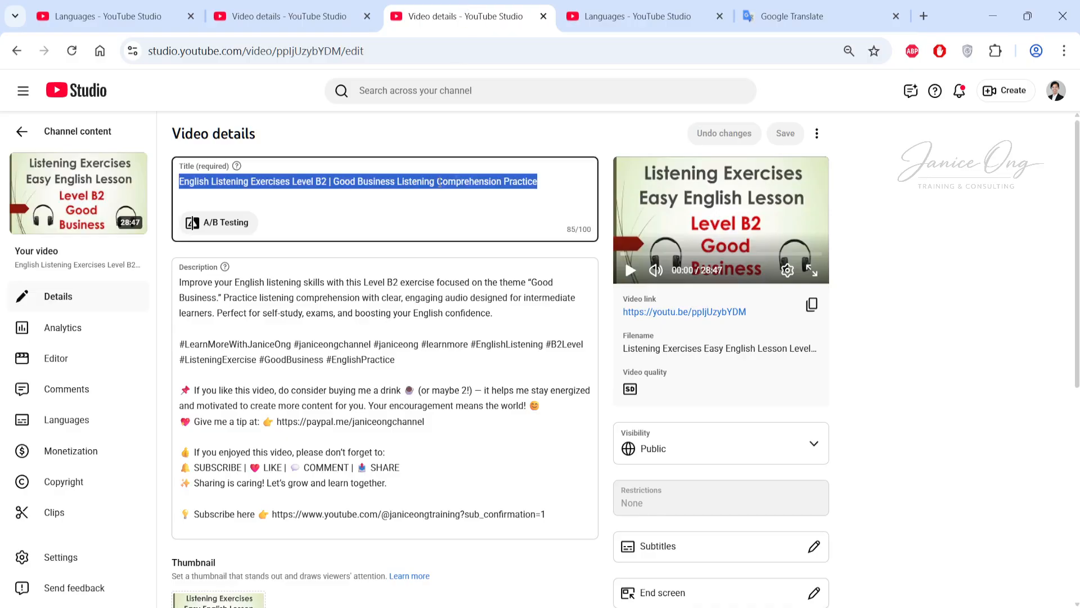
click(791, 16)
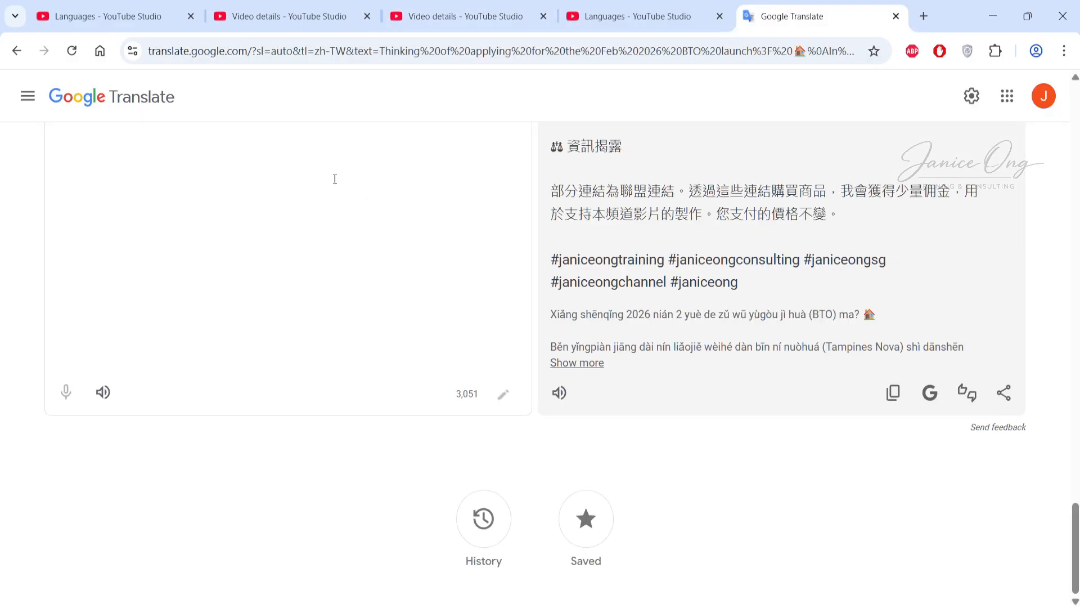
scroll(335, 179, up, 20)
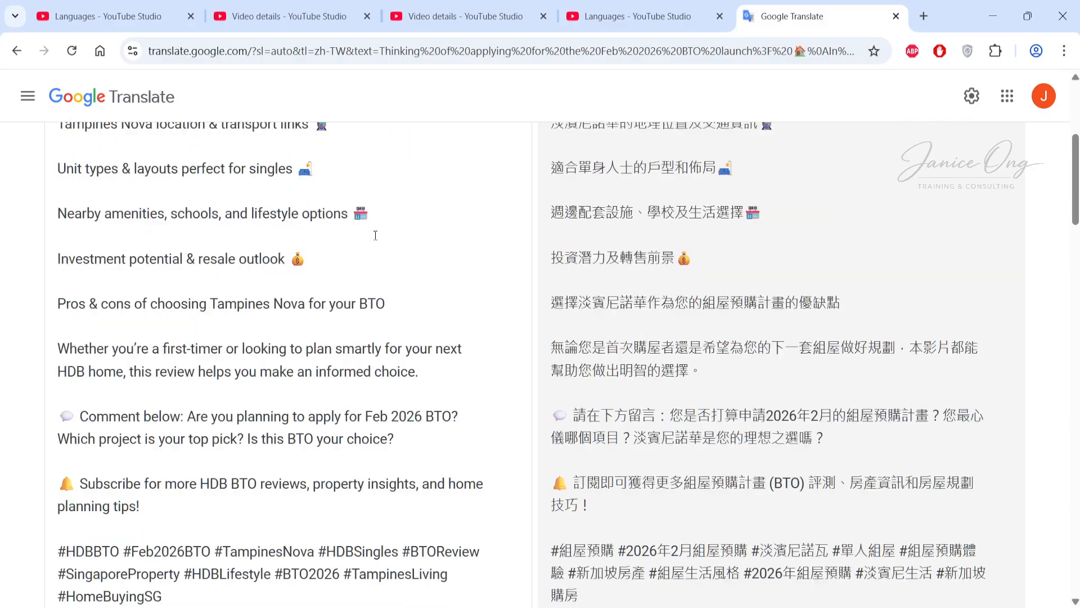
scroll(375, 235, up, 5)
key(ctrl+a)
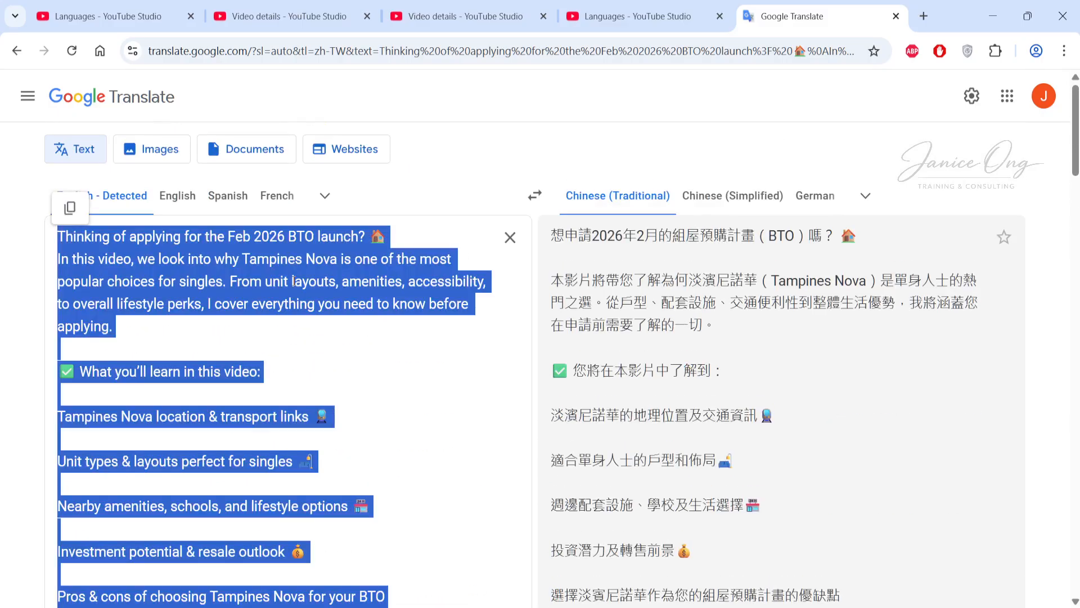
key(ctrl+v)
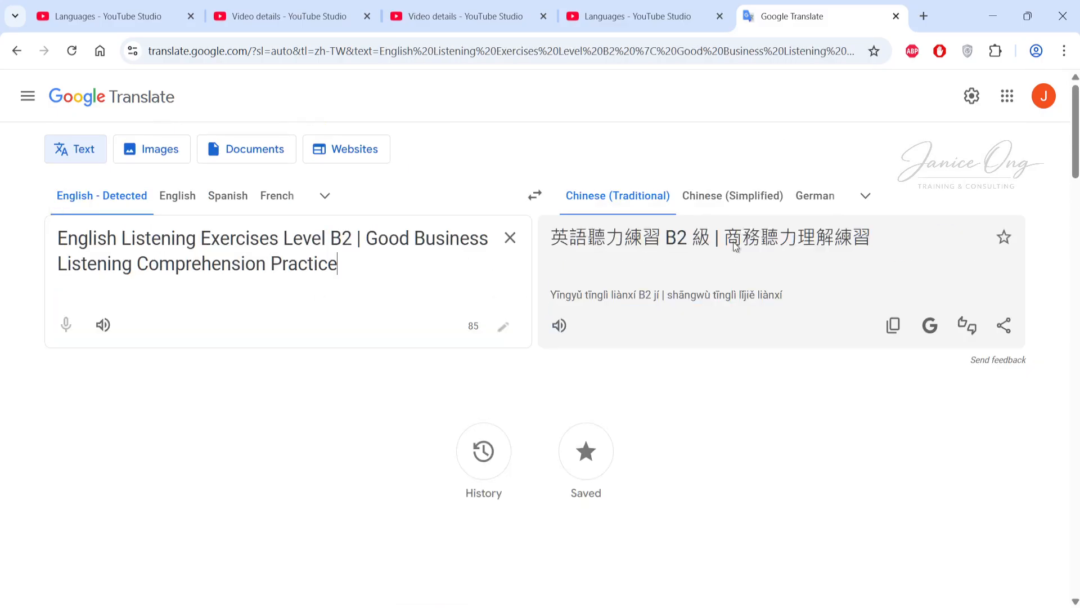
click(748, 197)
click(906, 338)
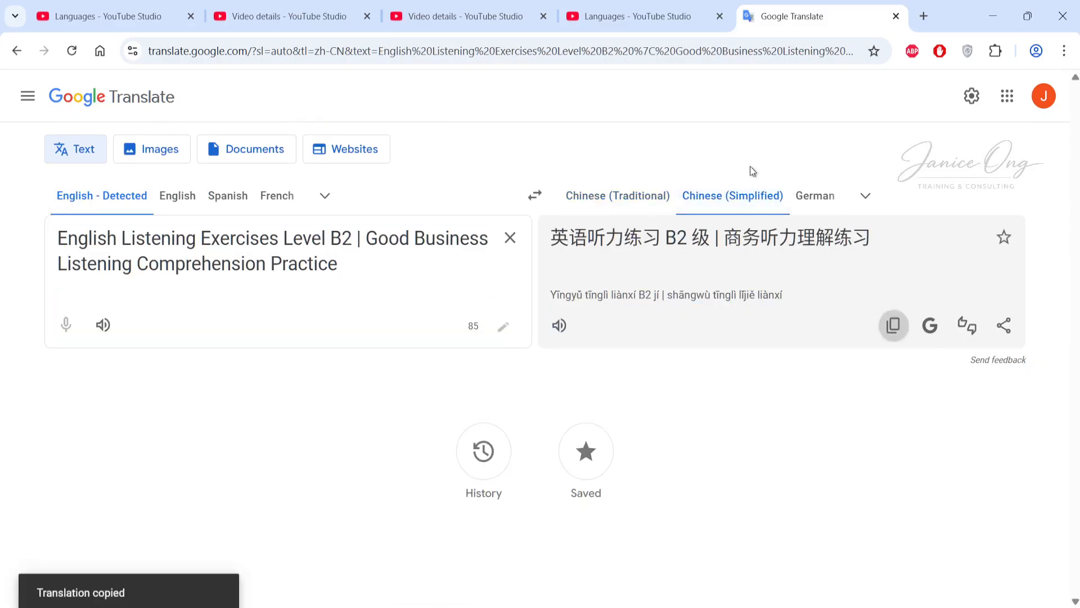
Return to YouTube Studio and paste the translated title into the video's Chinese translation
click(636, 17)
click(499, 288)
key(ctrl+v)
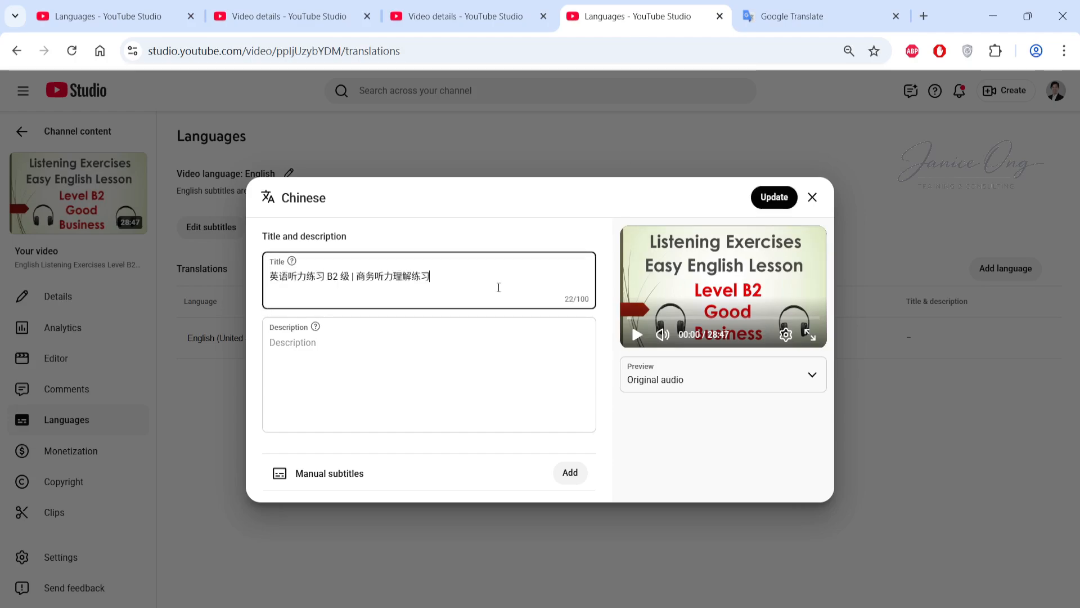
Copy the video's full English description, translate it into Chinese (Simplified) in Google Translate, and copy the translation
click(443, 24)
click(421, 341)
key(ctrl+a)
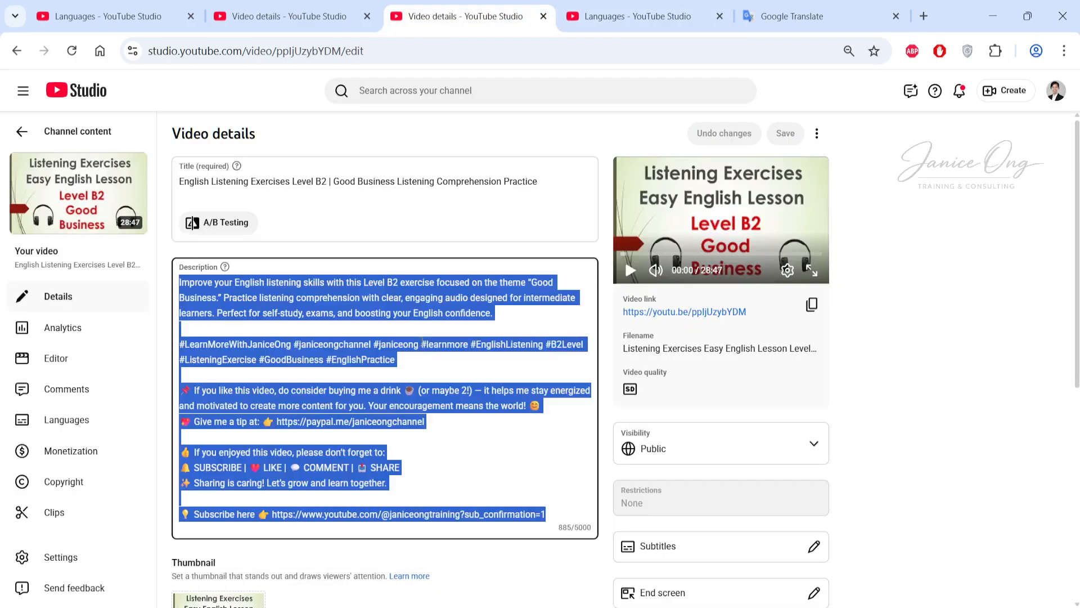
click(792, 21)
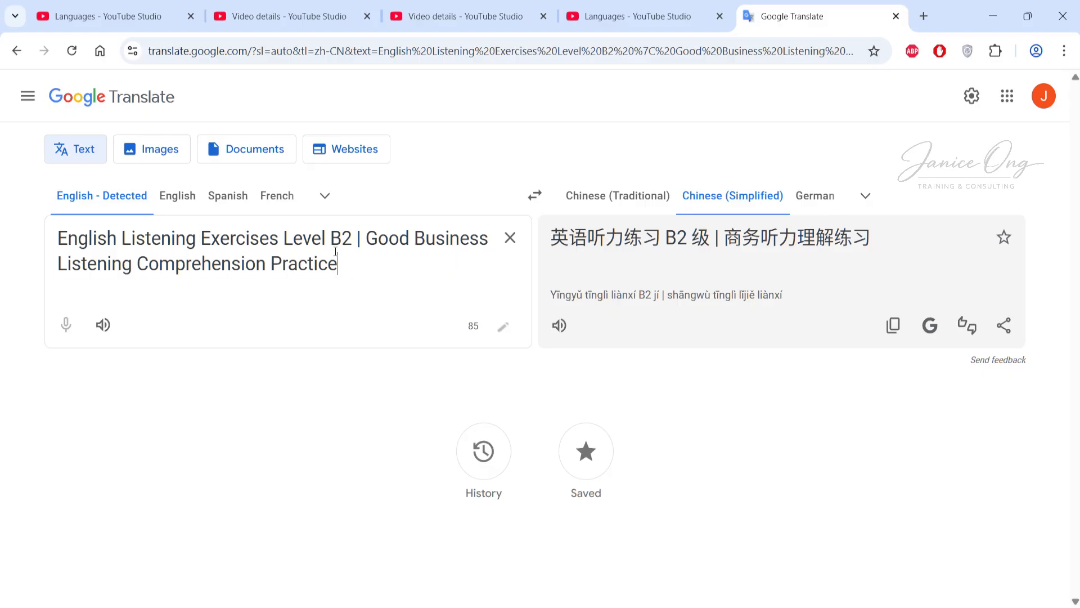
key(ctrl+a)
key(ctrl+v)
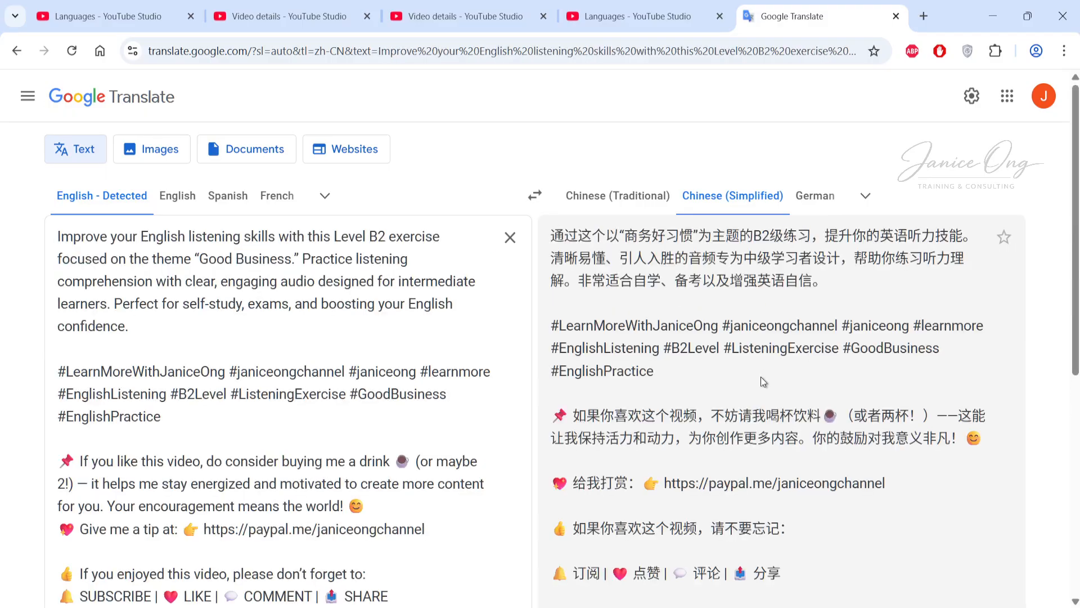
scroll(761, 377, down, 6)
scroll(767, 392, up, 1)
click(895, 478)
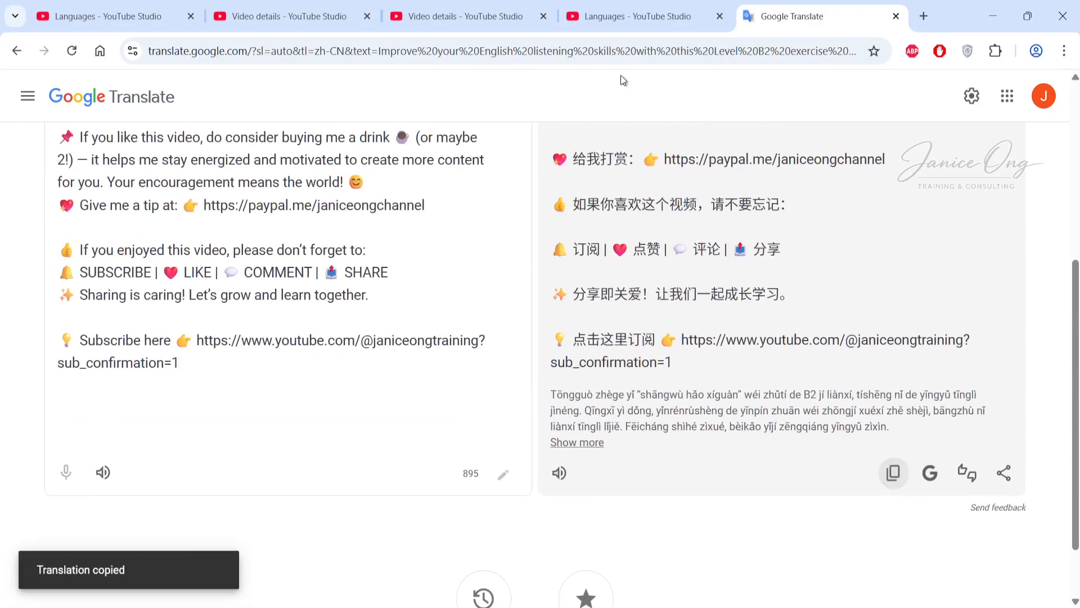
Paste the translated description into the video's Chinese translation in YouTube Studio and publish the title and description
click(620, 18)
click(498, 356)
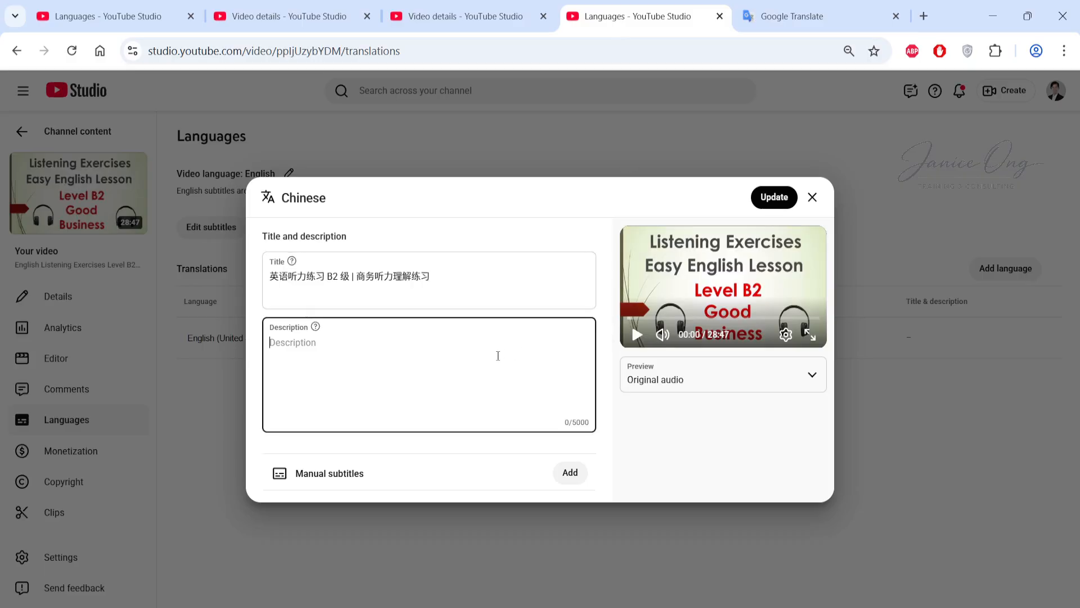
key(ctrl+v)
click(779, 198)
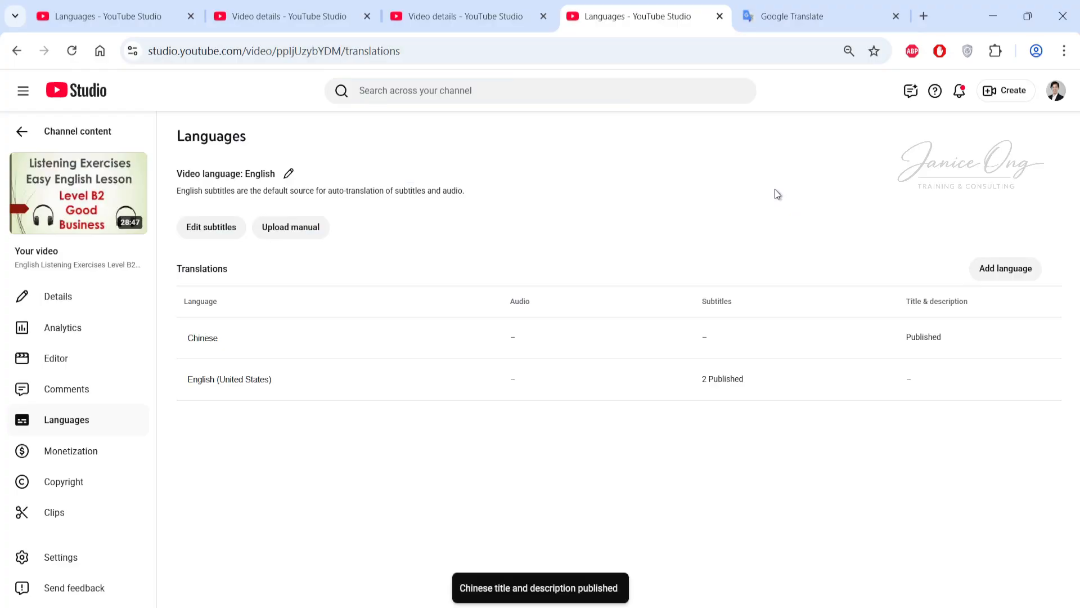
Add French as another translation language for the listening exercises video
click(992, 273)
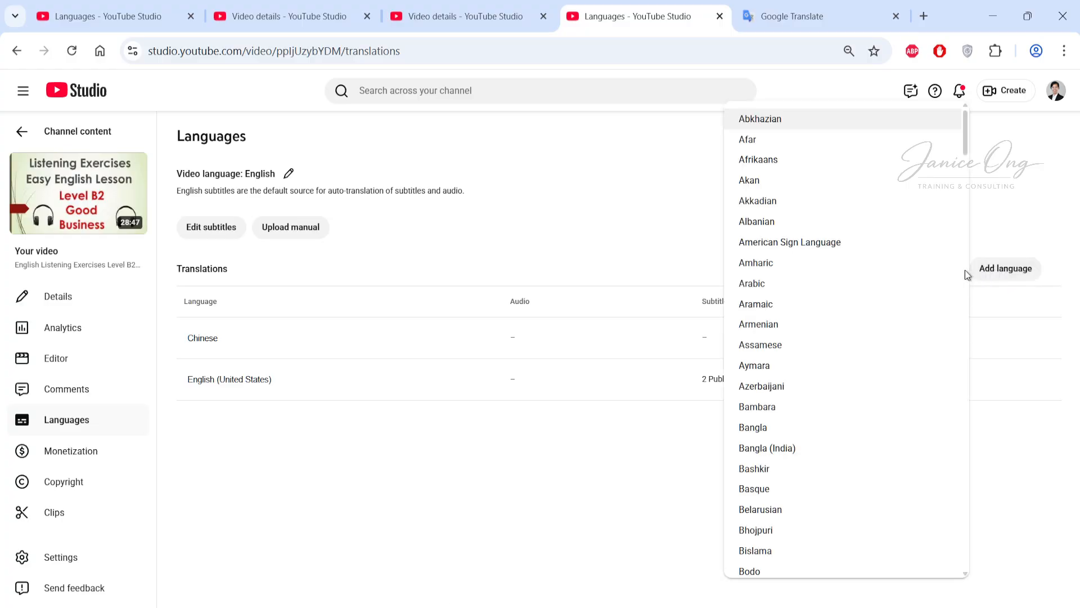
scroll(879, 340, down, 10)
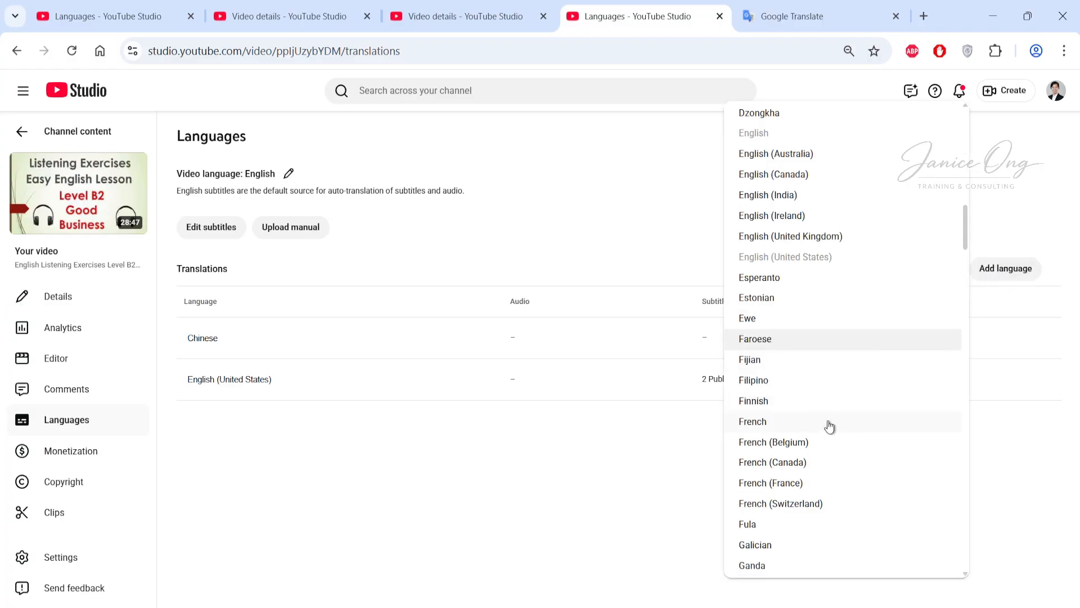
click(791, 423)
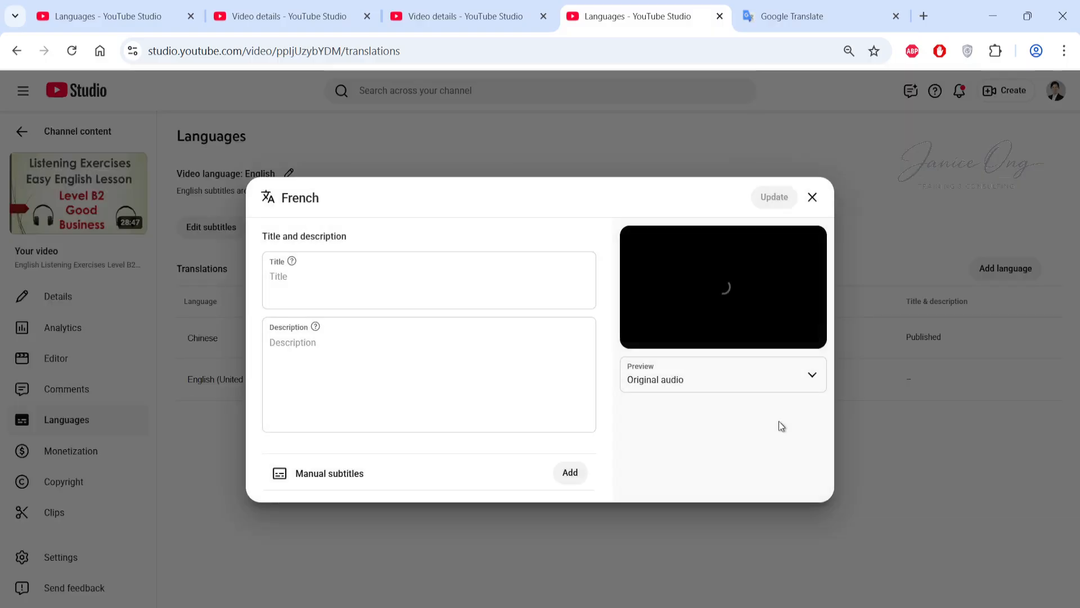
Switch Google Translate's target language to French for the video description and copy the resulting translation
click(795, 7)
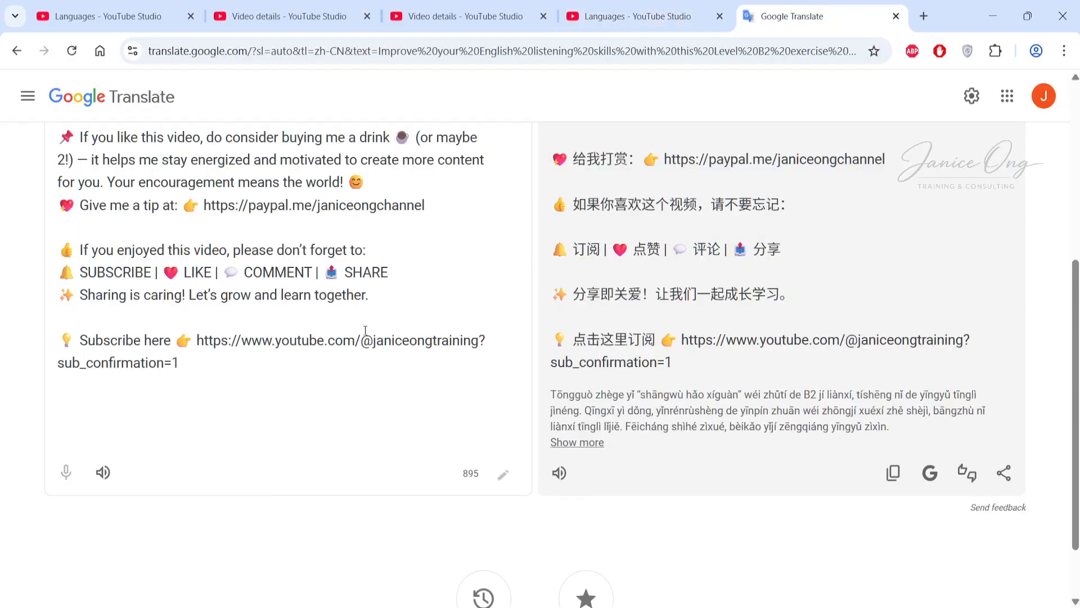
scroll(729, 374, up, 6)
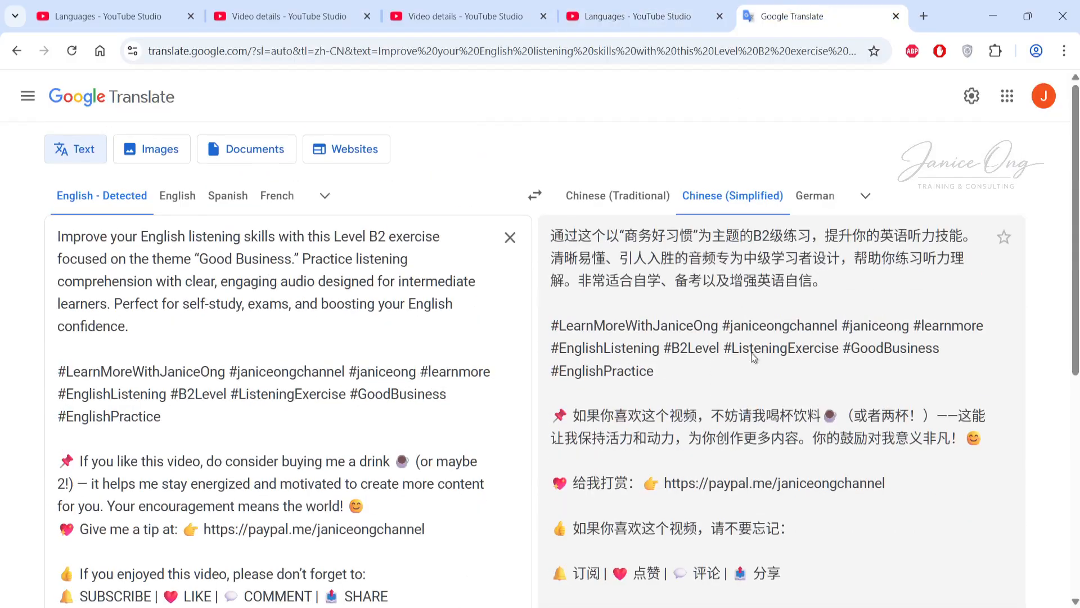
click(865, 195)
text(fr)
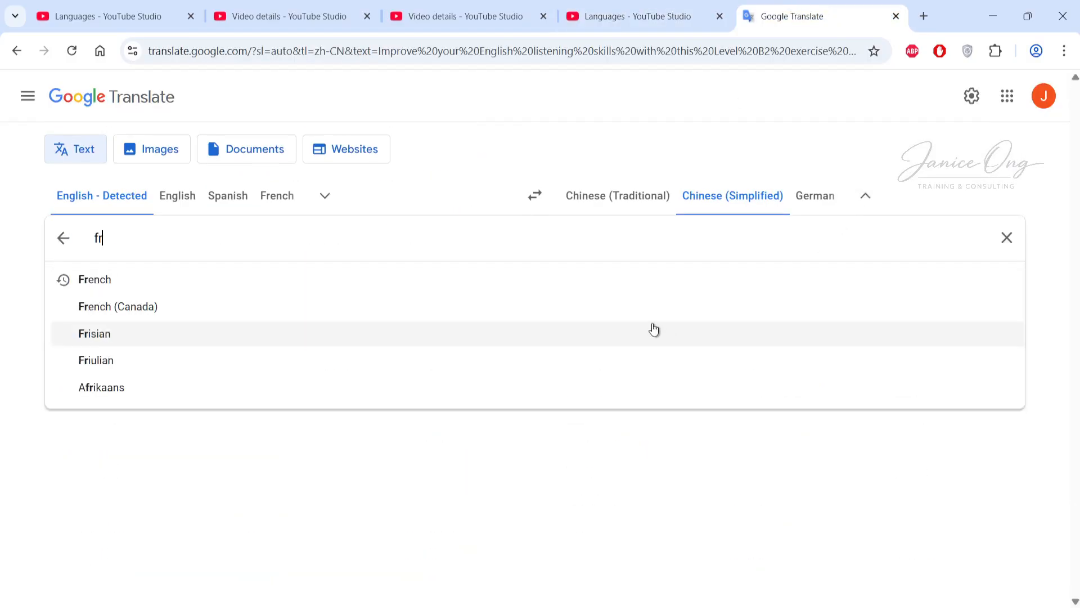
click(522, 288)
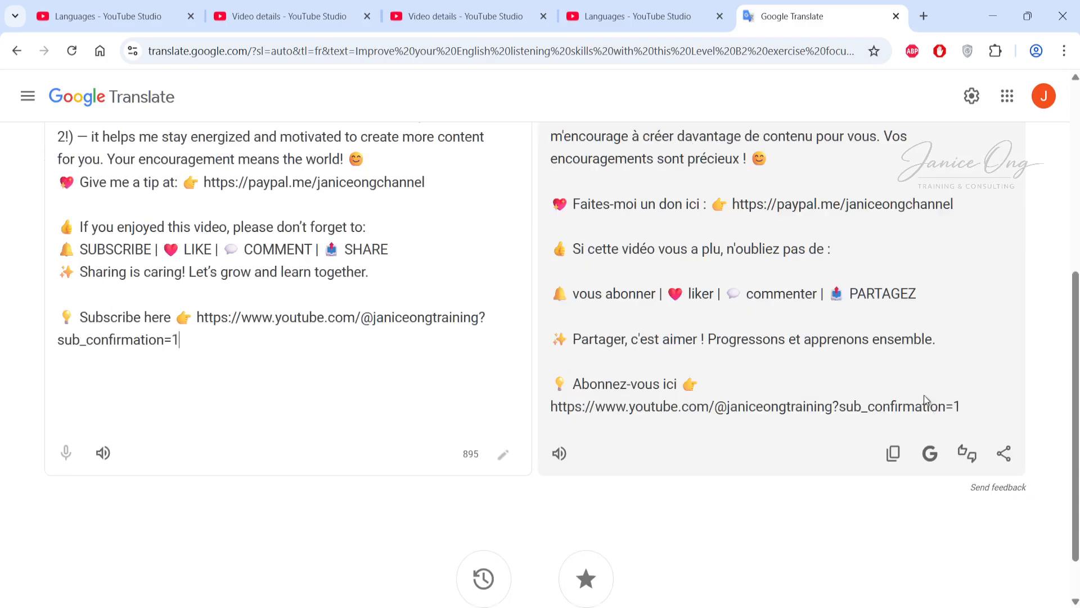
click(894, 452)
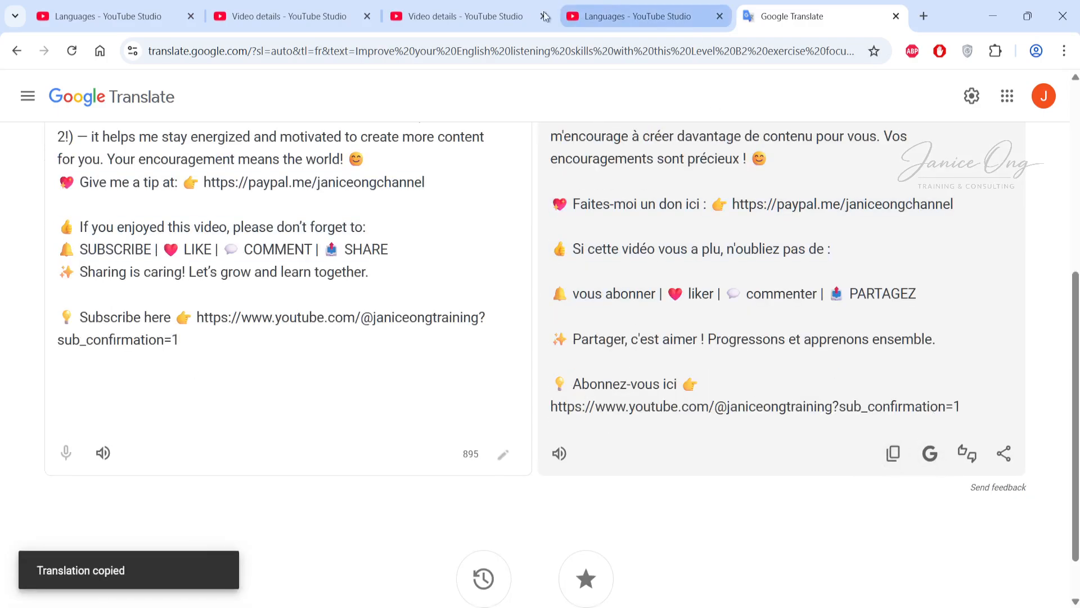
Paste the French description into the description of the video's French translation in YouTube Studio
click(466, 16)
click(667, 19)
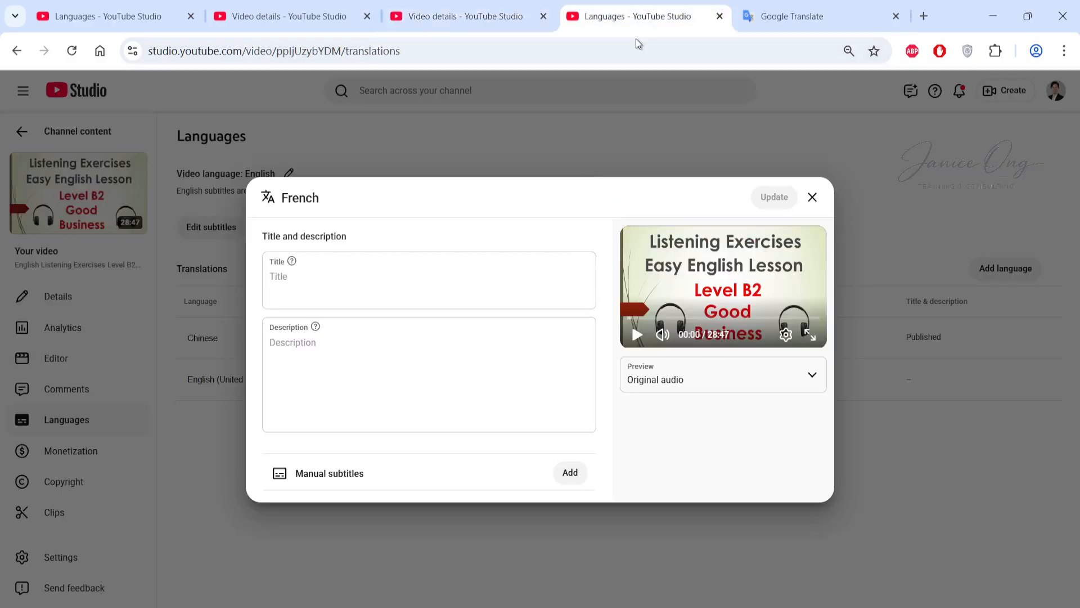
click(557, 350)
key(ctrl+v)
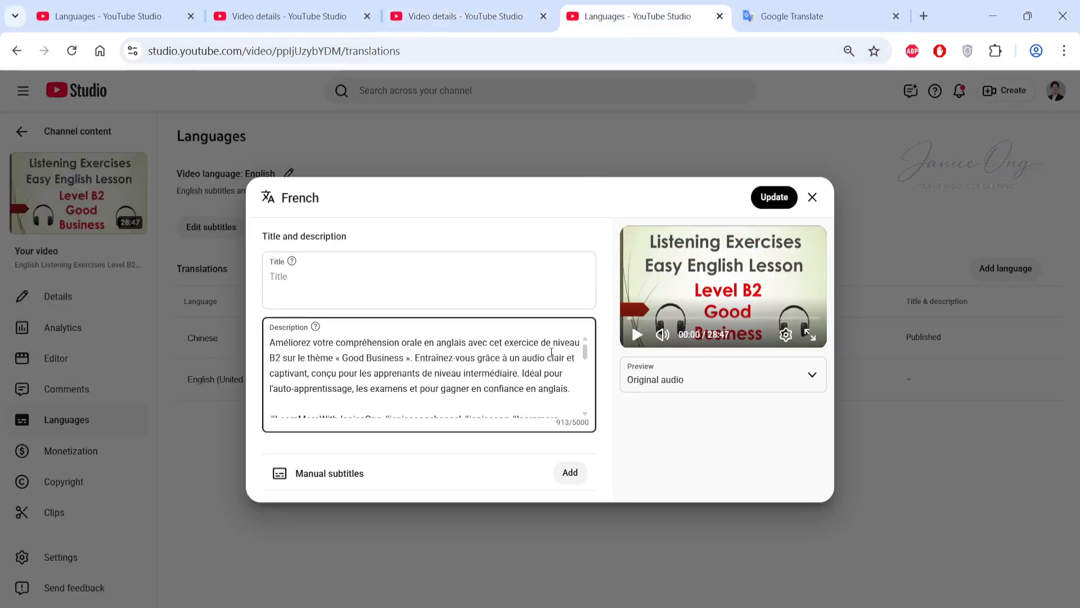
Copy the listening exercises video's English title into Google Translate and copy its French translation
click(490, 278)
click(457, 14)
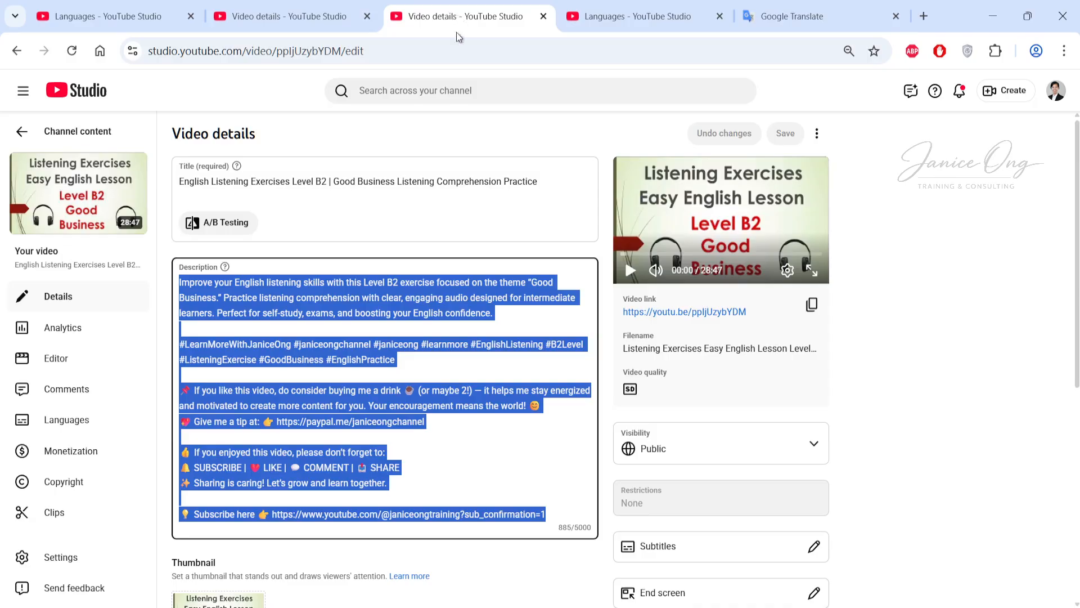
click(435, 215)
key(ctrl+a)
key(ctrl+c)
click(783, 17)
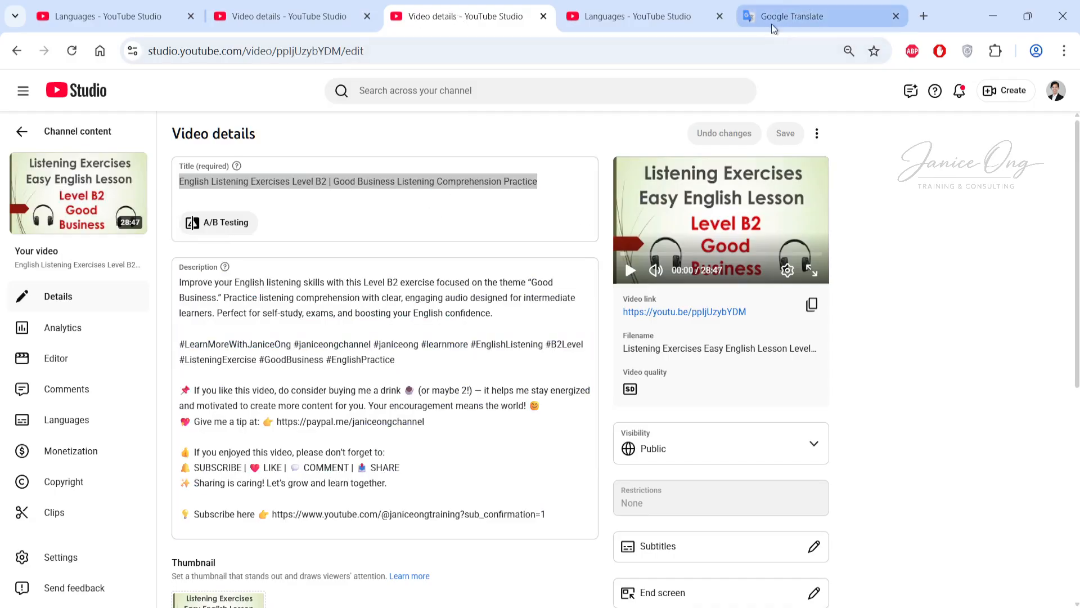
key(ctrl+a)
key(ctrl+v)
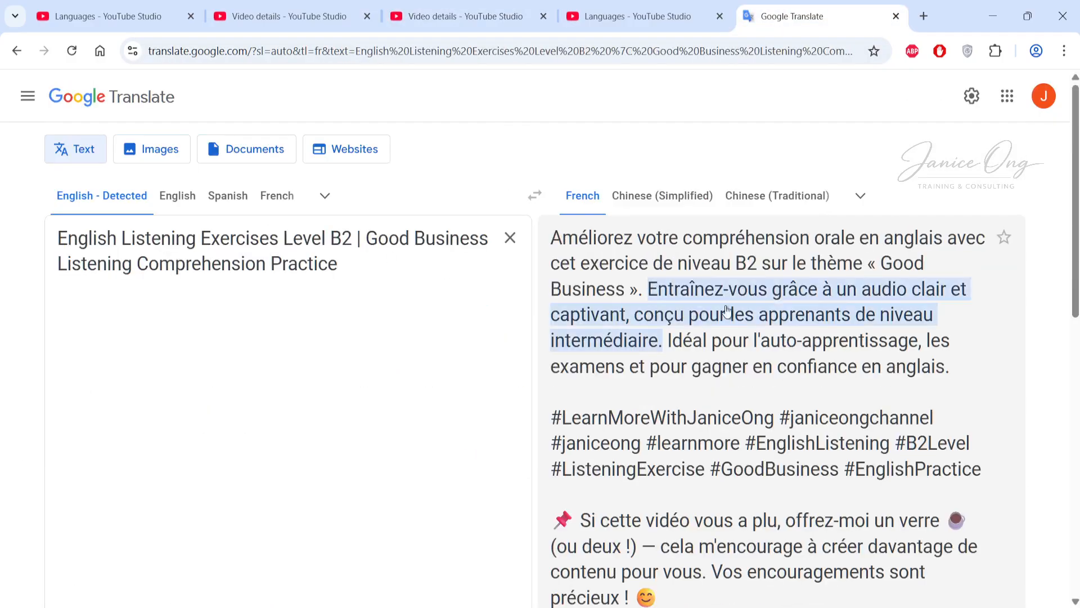
click(893, 326)
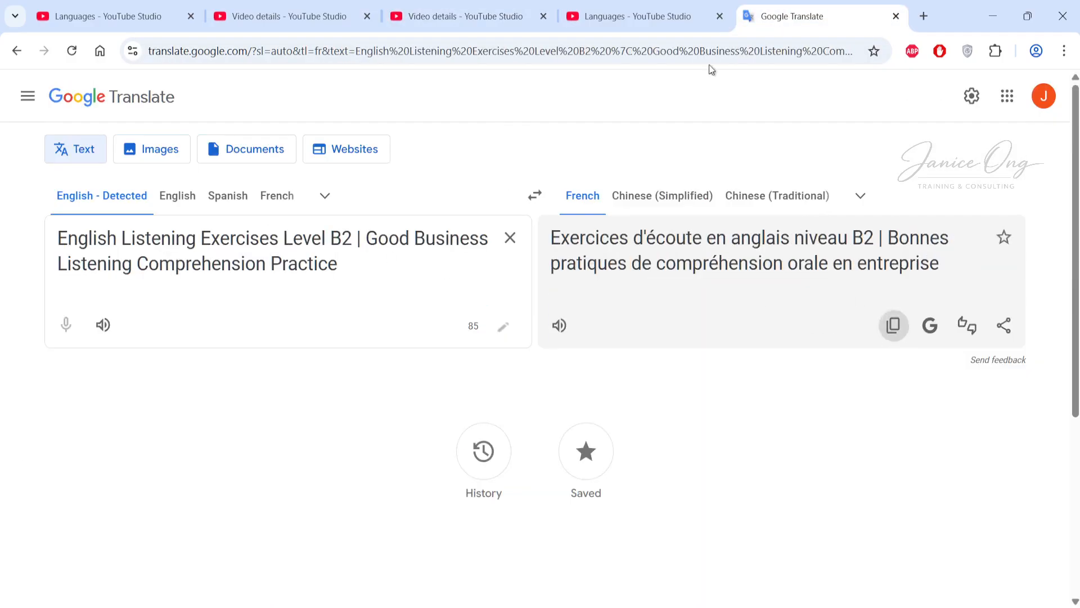
Paste the French title into the video's French translation in YouTube Studio and publish the title and description
click(675, 16)
key(ctrl+v)
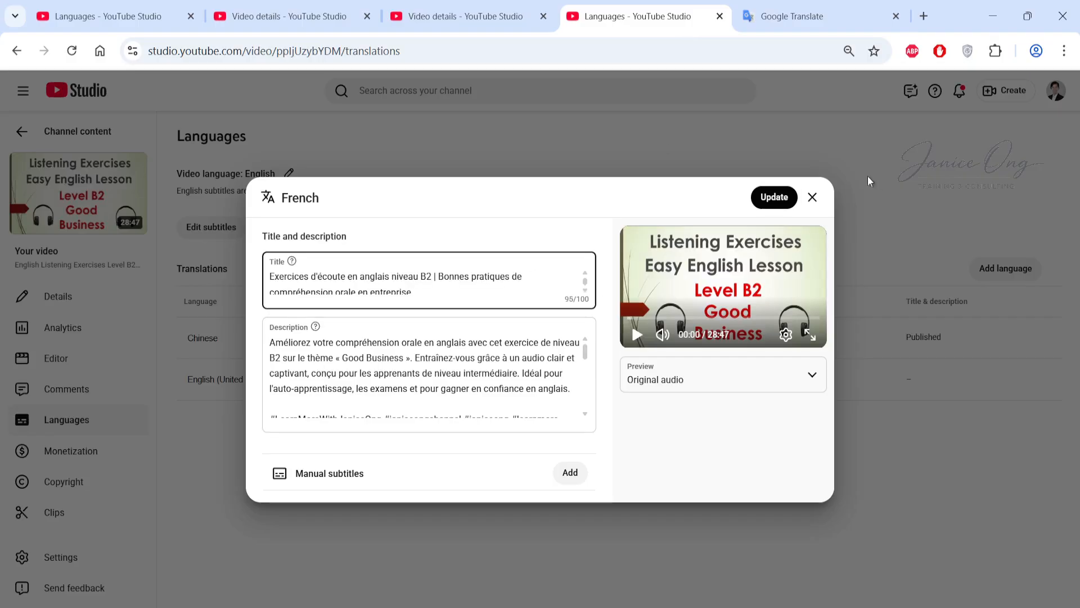
click(772, 197)
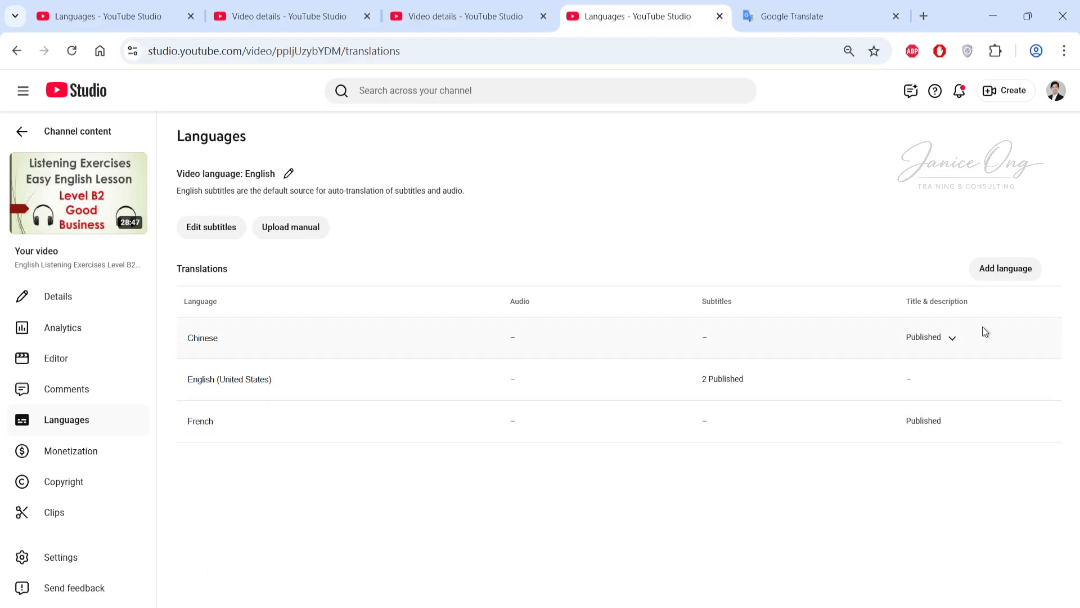
Add Japanese as another translation language for the listening exercises video
click(1015, 272)
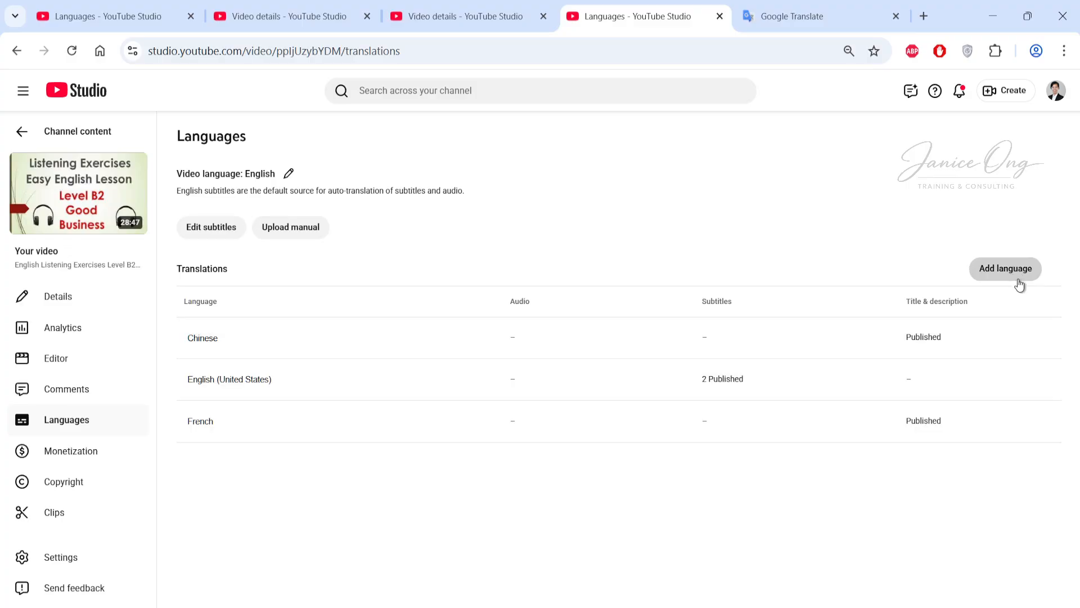
click(1005, 274)
key(j)
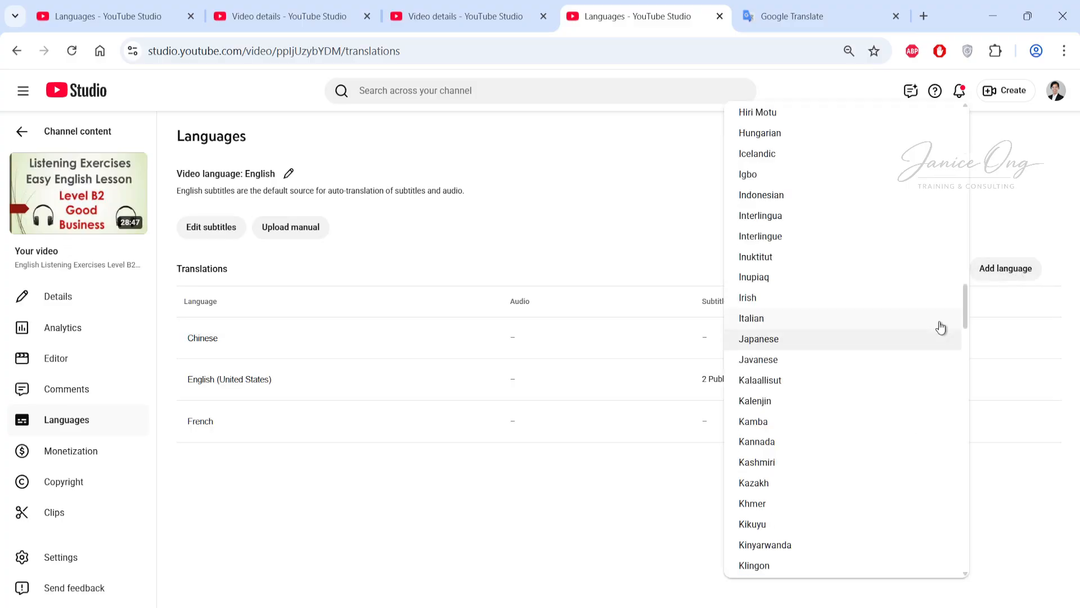
click(886, 342)
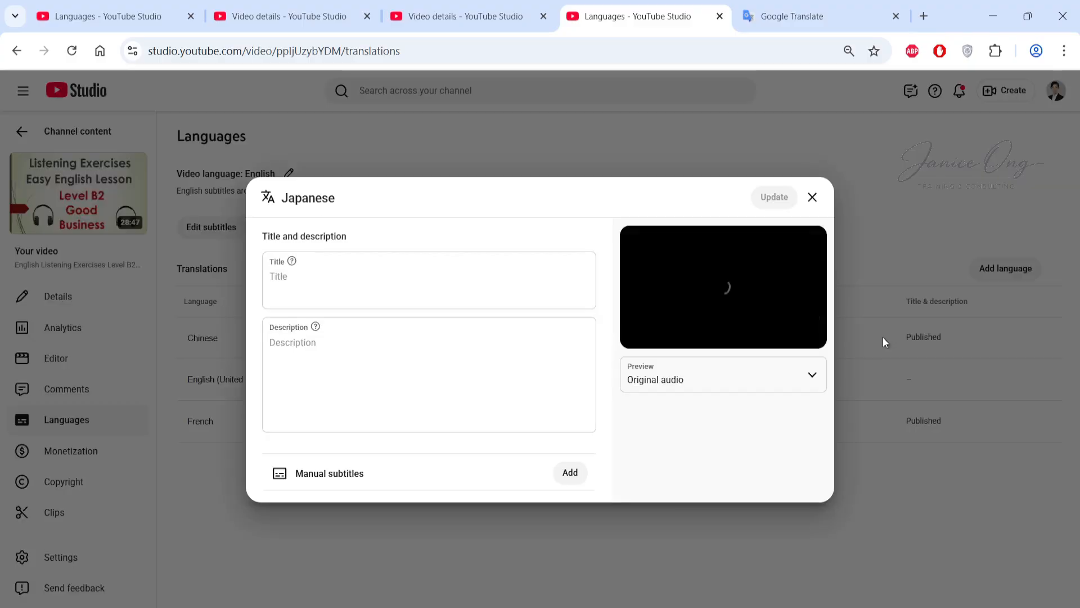
Switch Google Translate's target language to Japanese for the video title and copy the resulting translation
click(821, 15)
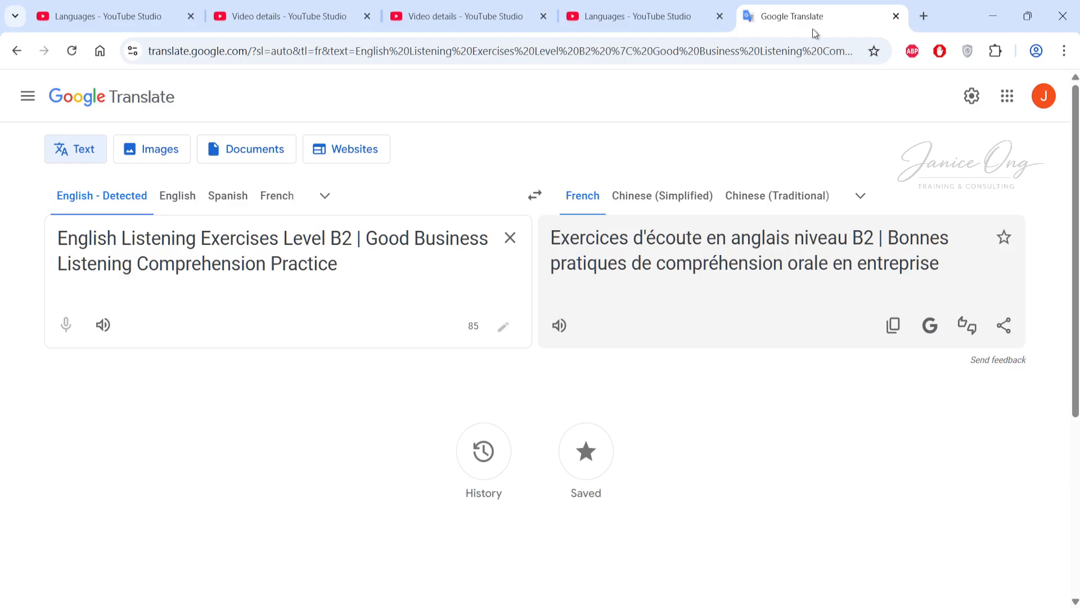
click(856, 202)
text(ja)
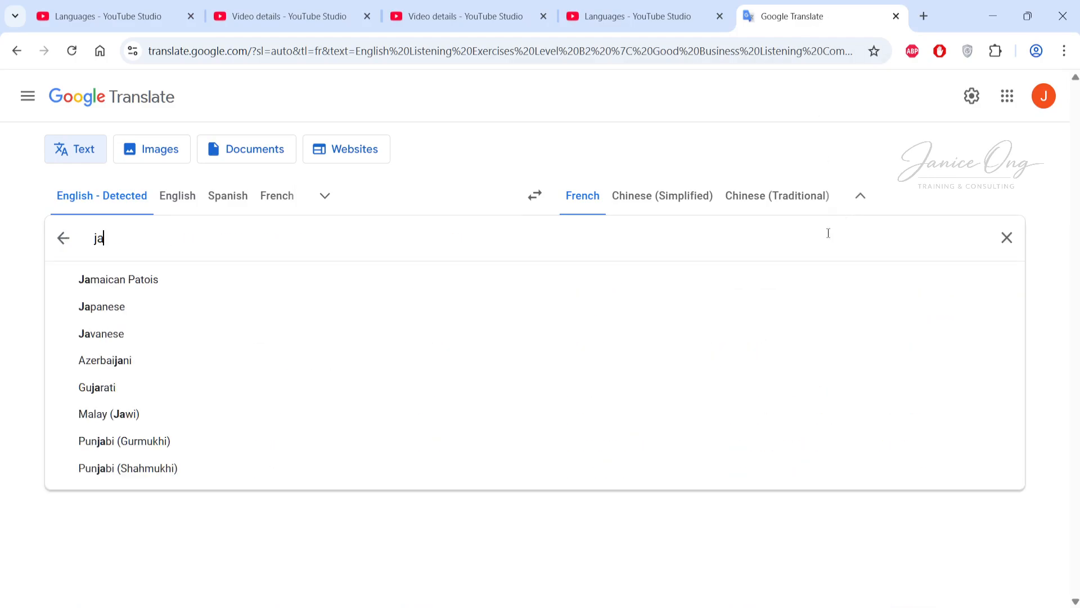
click(657, 307)
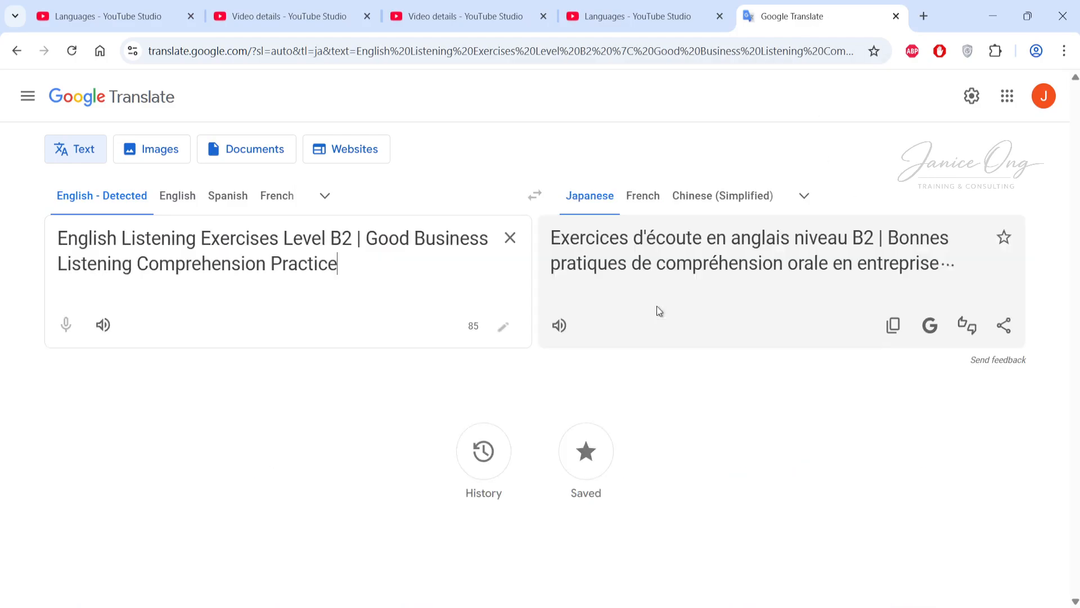
click(893, 328)
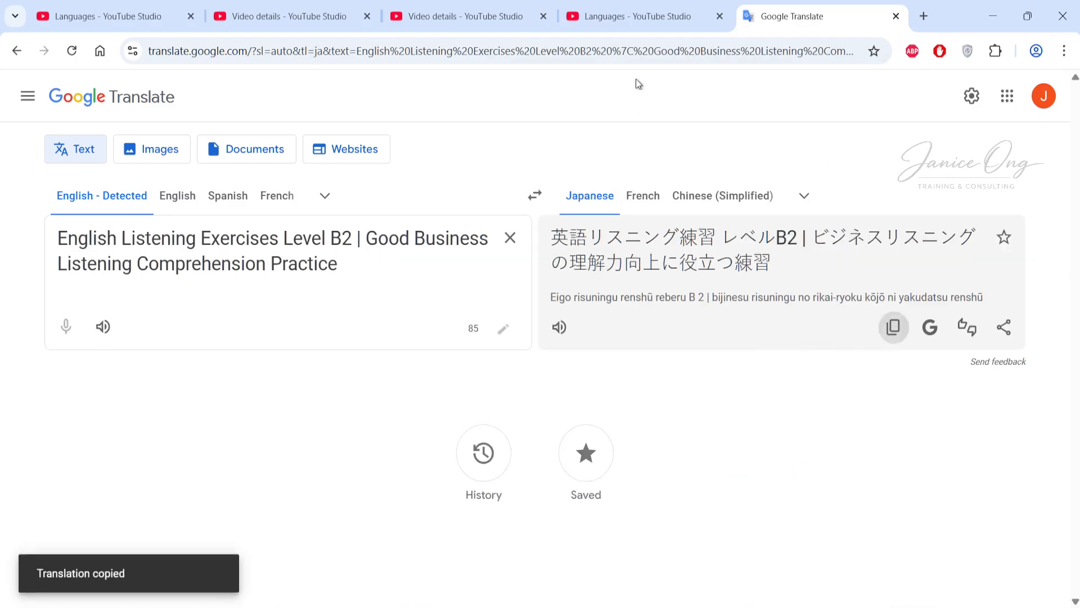
Paste the Japanese title into the title of the video's Japanese translation in YouTube Studio
click(636, 16)
click(450, 262)
key(ctrl+v)
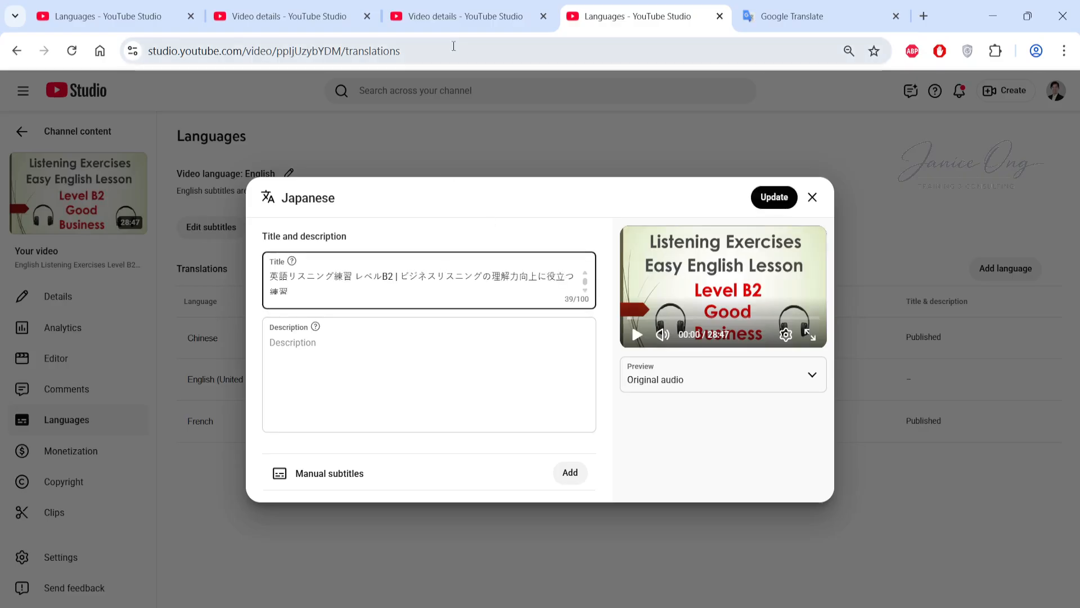
Copy the video's full English description into Google Translate and copy its Japanese translation
click(462, 14)
click(416, 278)
key(ctrl+a)
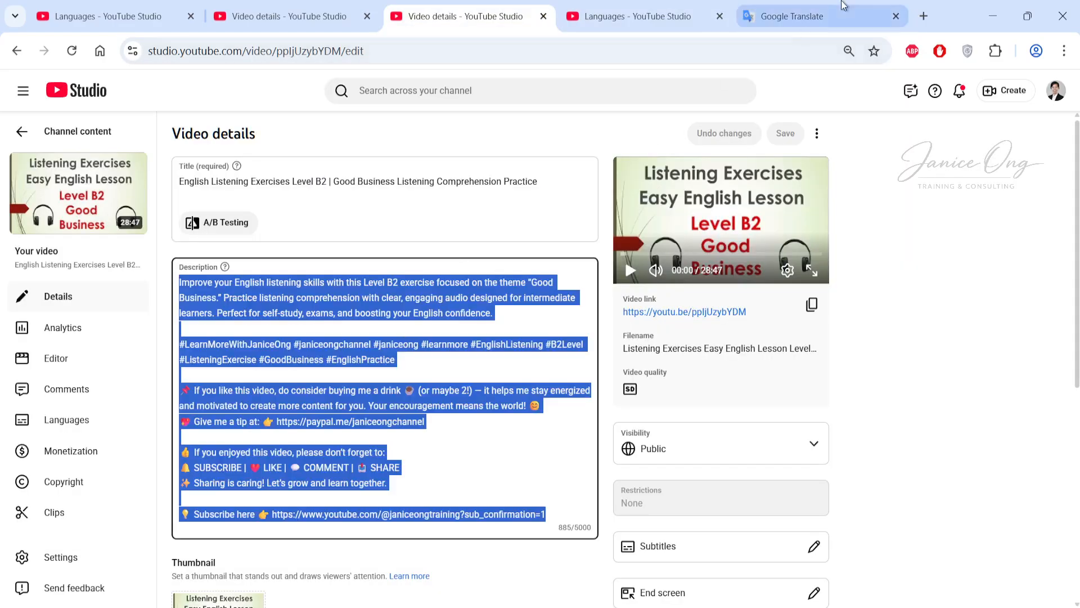
click(778, 11)
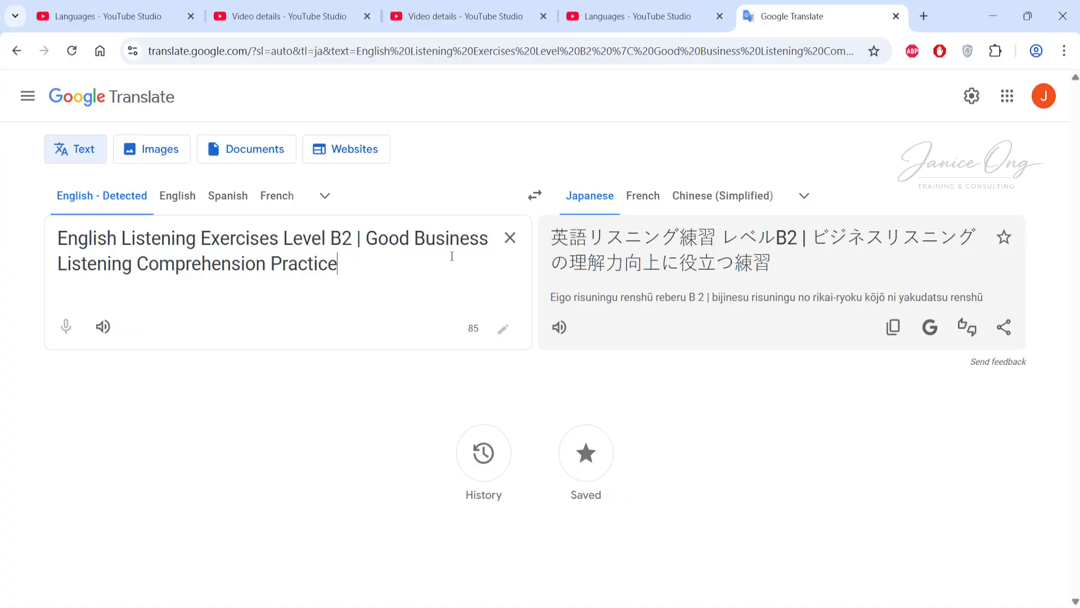
key(ctrl+a)
key(ctrl+v)
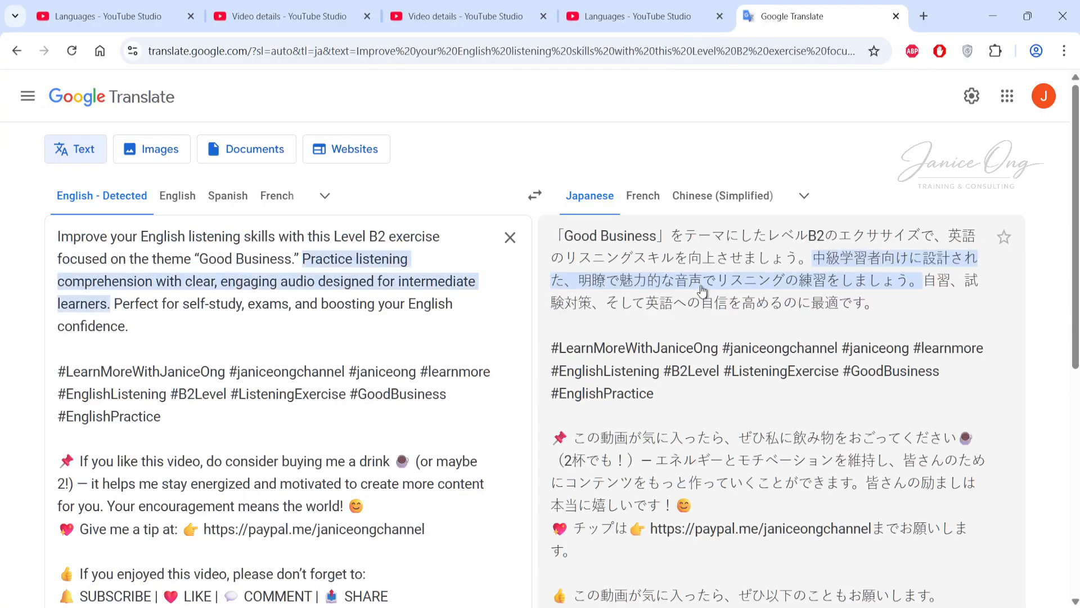
scroll(788, 348, down, 5)
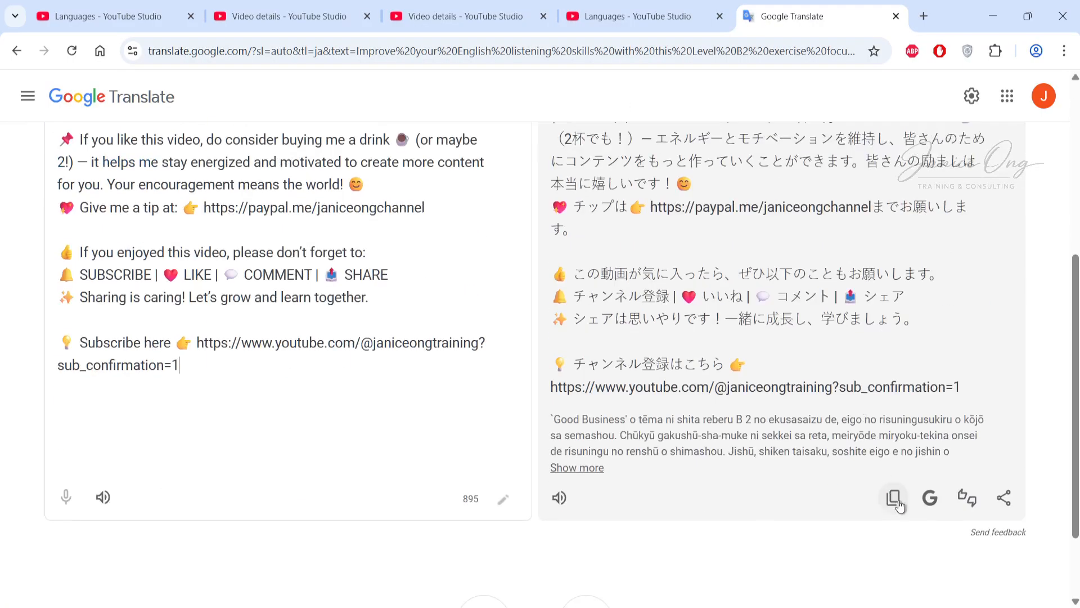
click(895, 499)
Paste the Japanese description into the video's Japanese translation in YouTube Studio and publish the title and description
click(678, 14)
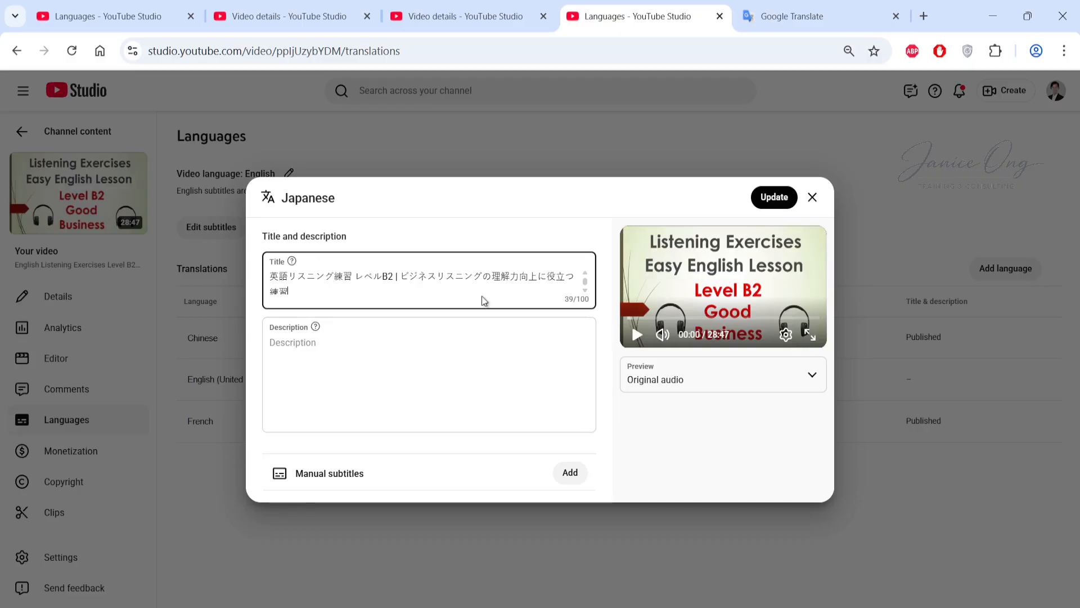
click(484, 364)
key(ctrl+v)
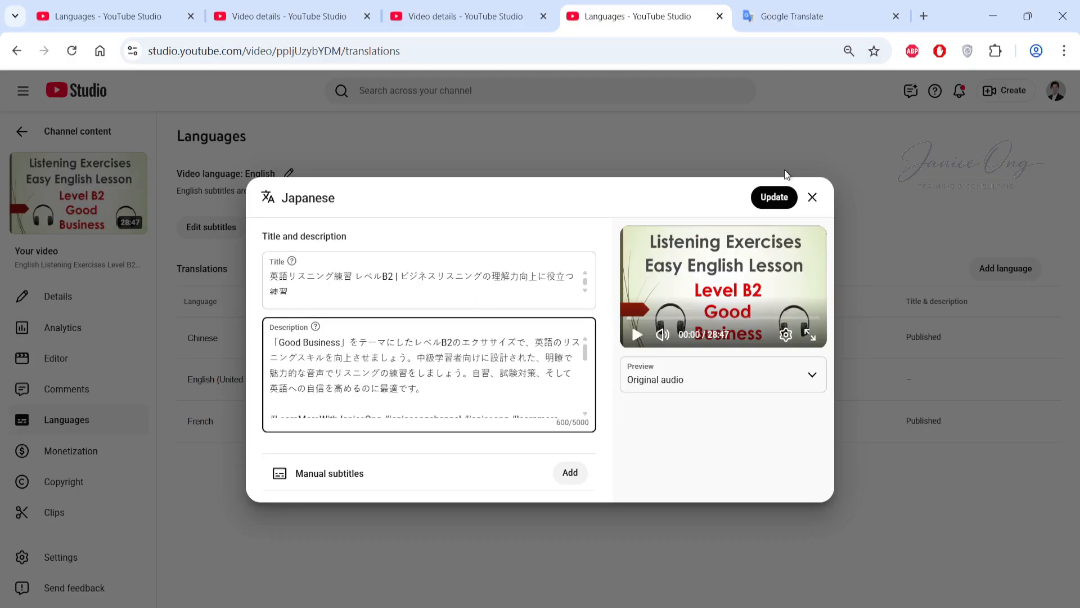
click(764, 194)
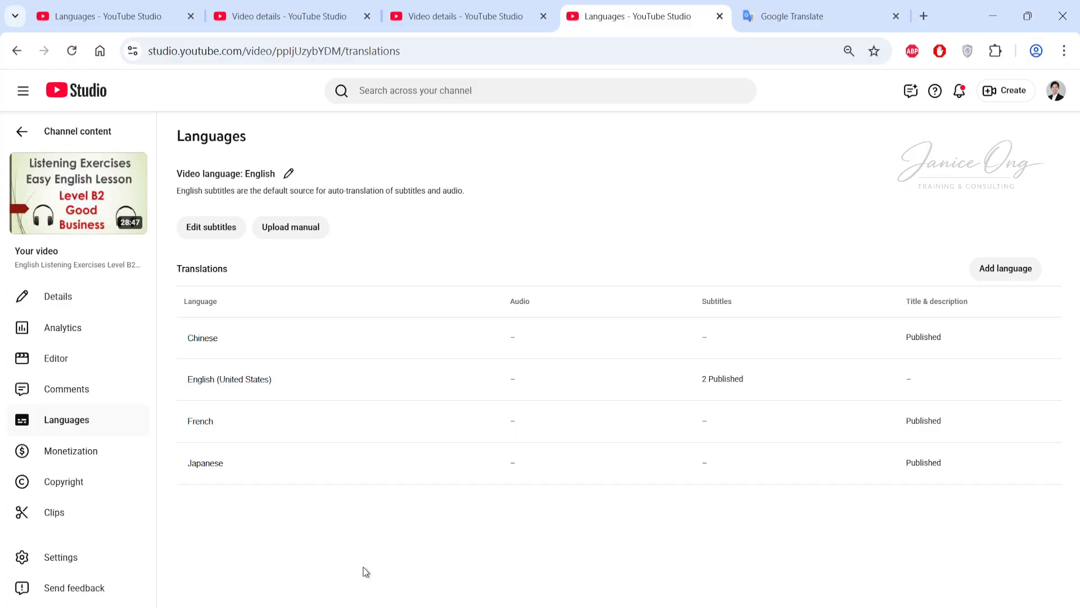
Add French subtitles to the video with Auto-translate, publish them, and check the French translation's subtitle entry
click(201, 423)
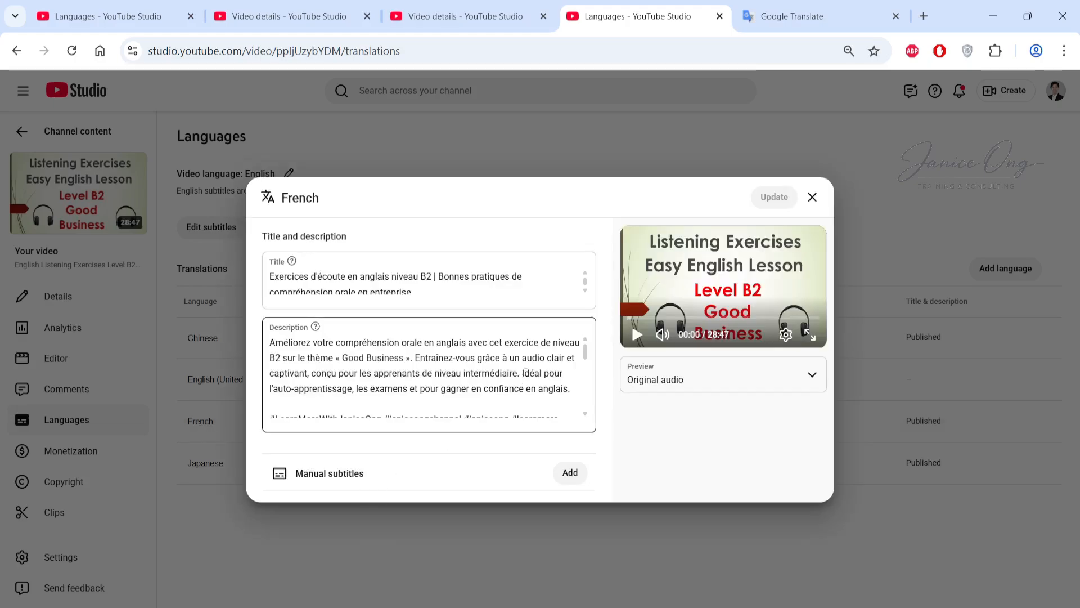
scroll(428, 377, down, 5)
click(570, 474)
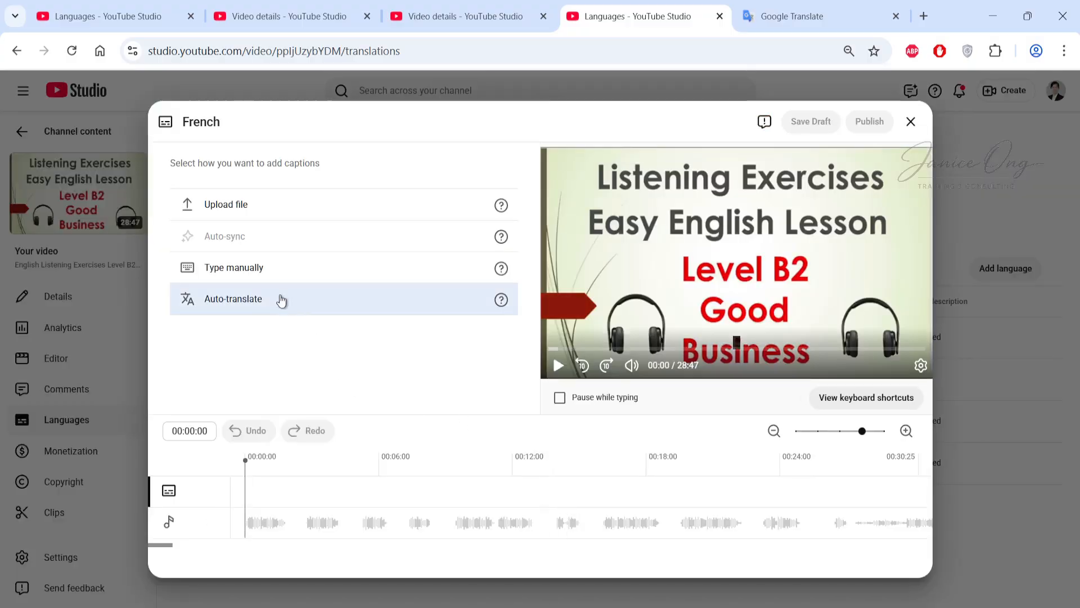
click(258, 299)
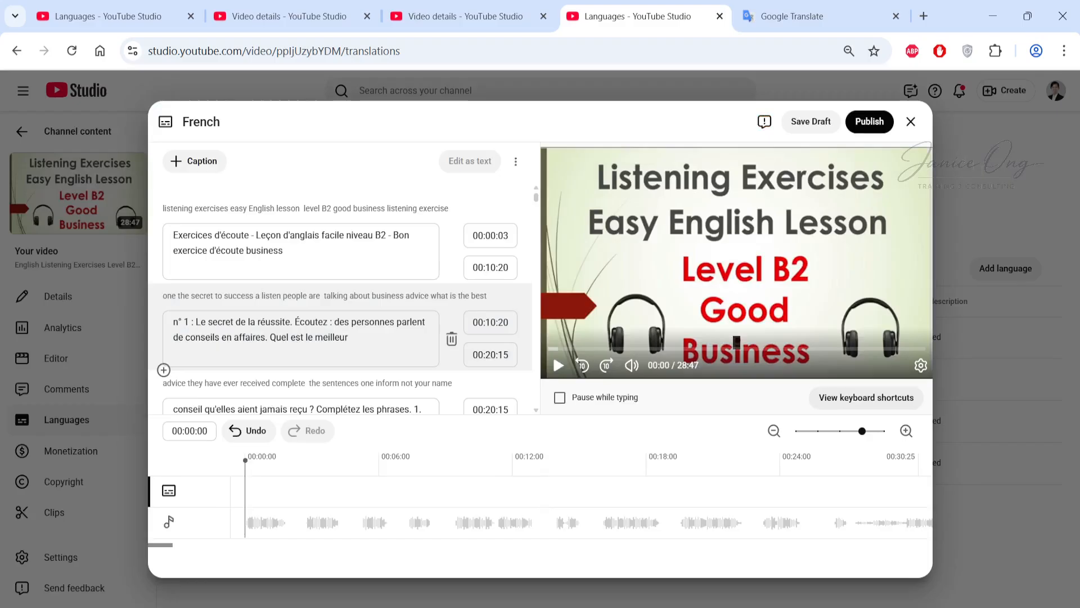
click(869, 123)
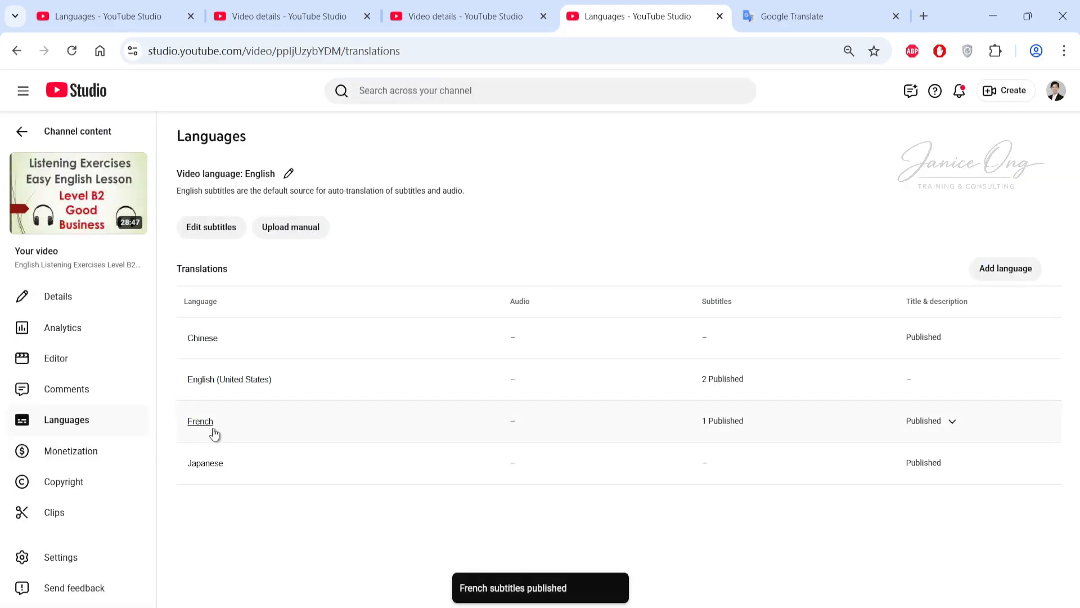
click(201, 421)
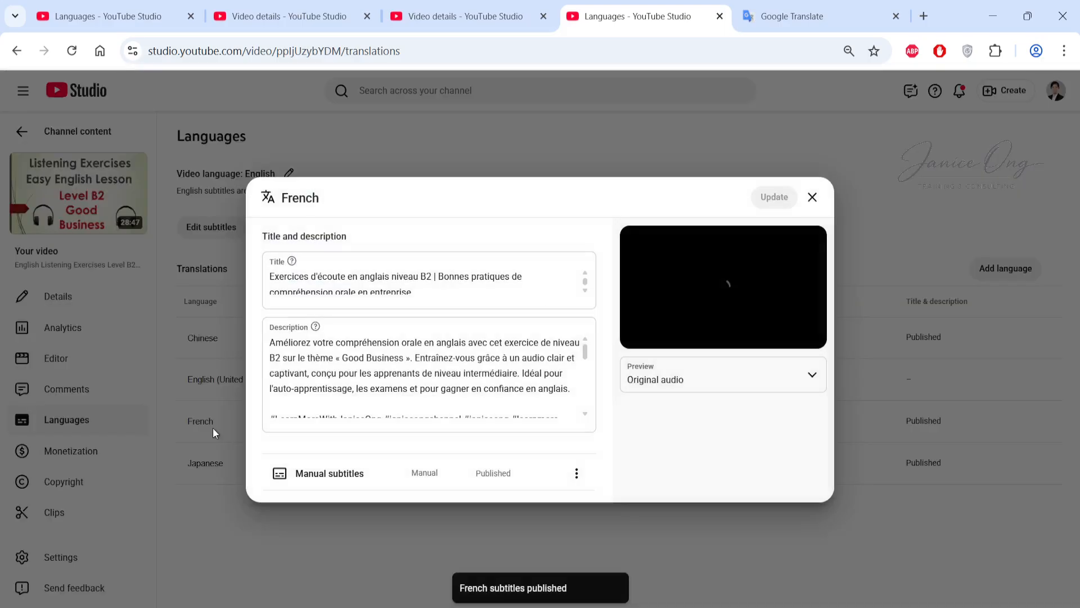
click(813, 197)
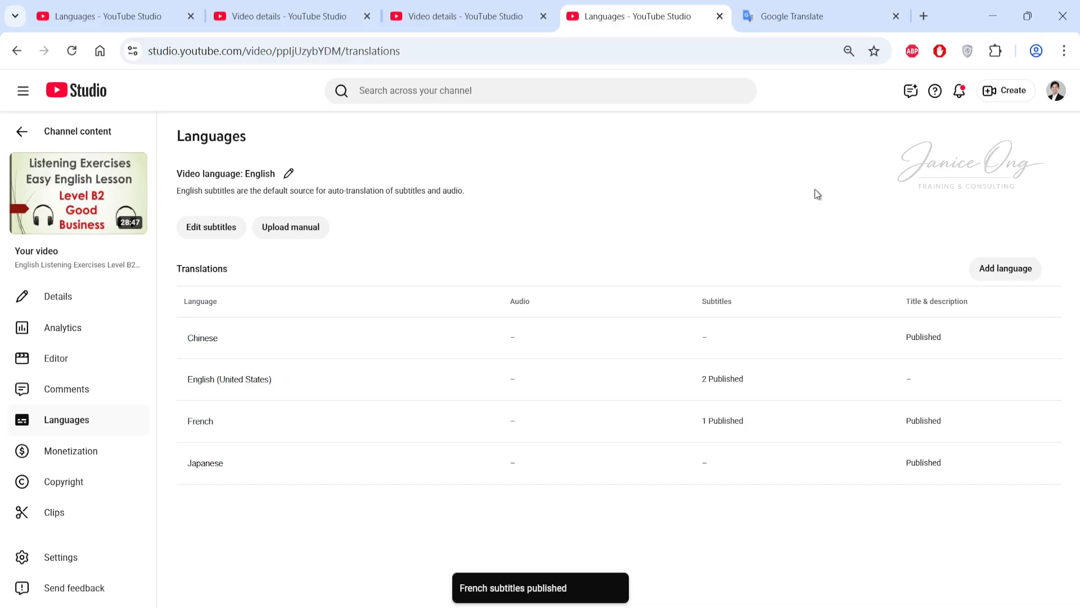
Add Japanese subtitles to the video with Auto-translate and publish them
click(205, 463)
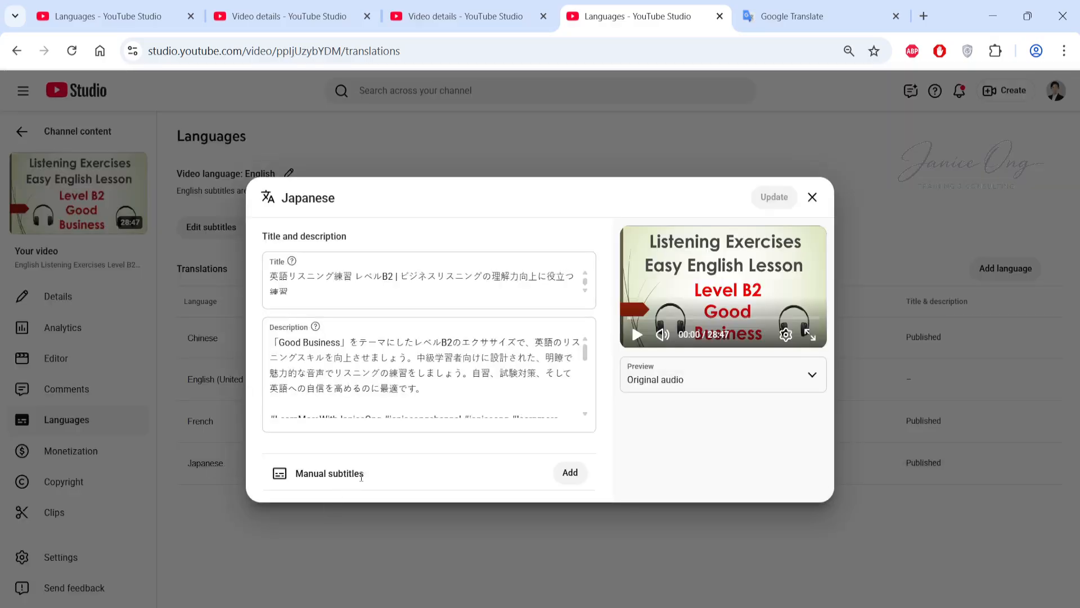
click(570, 473)
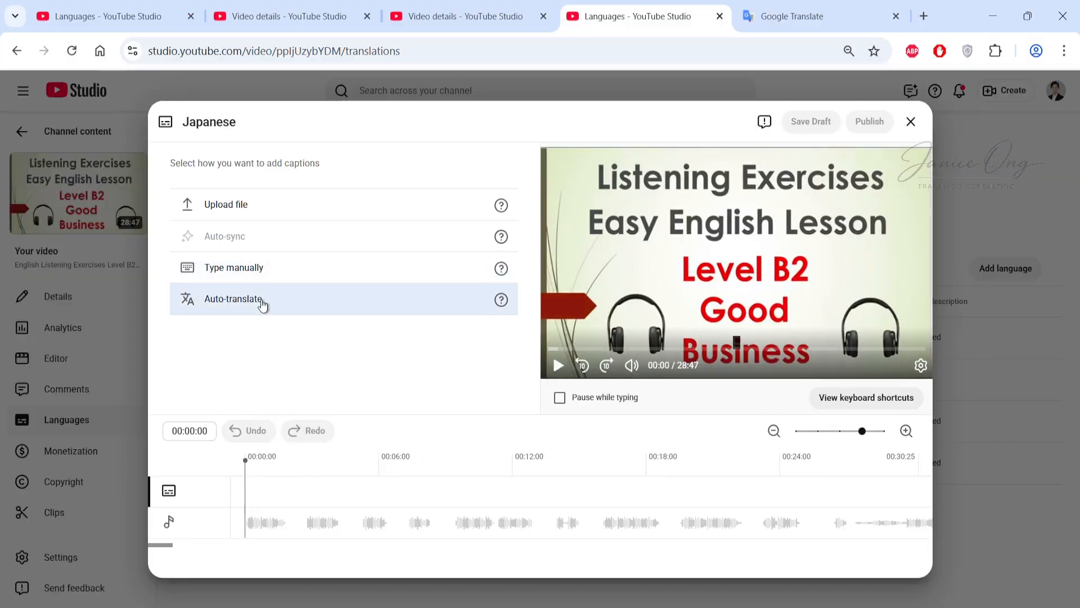
click(262, 302)
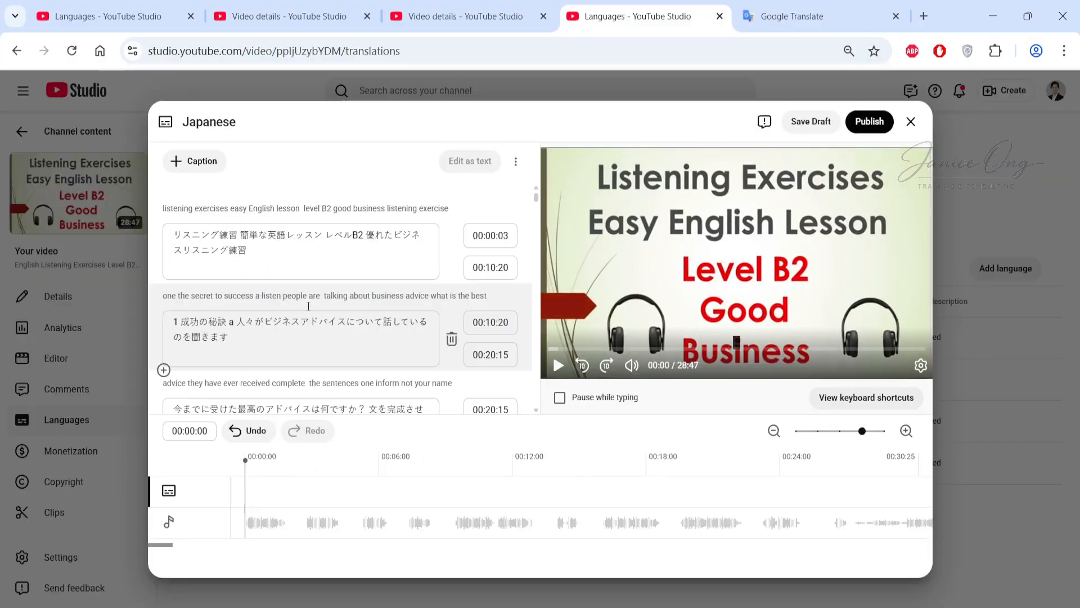
click(870, 122)
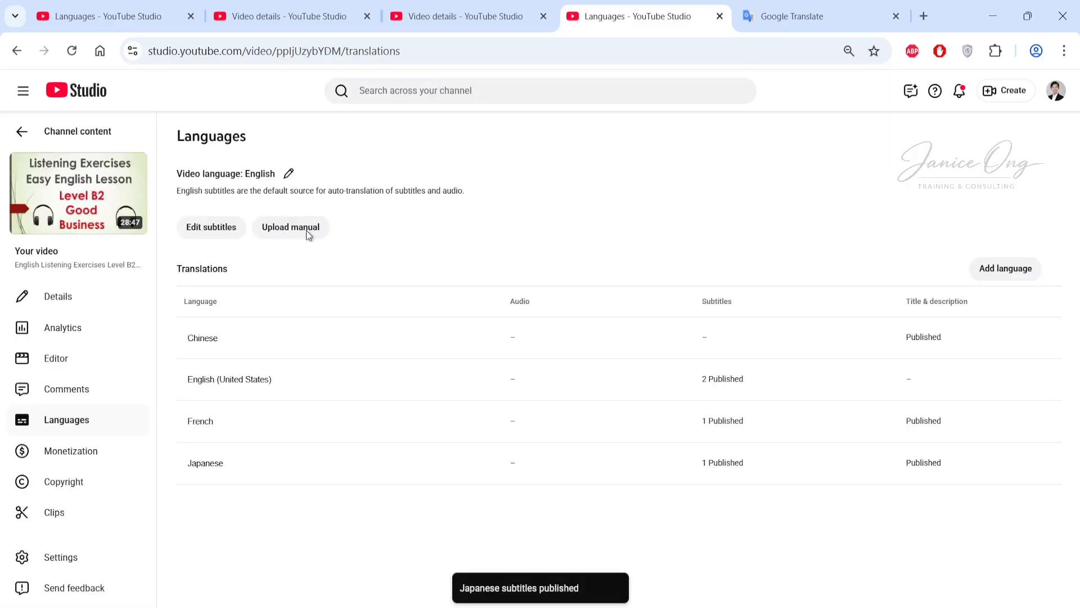
Add Chinese subtitles to the video with Auto-translate and publish them
click(207, 342)
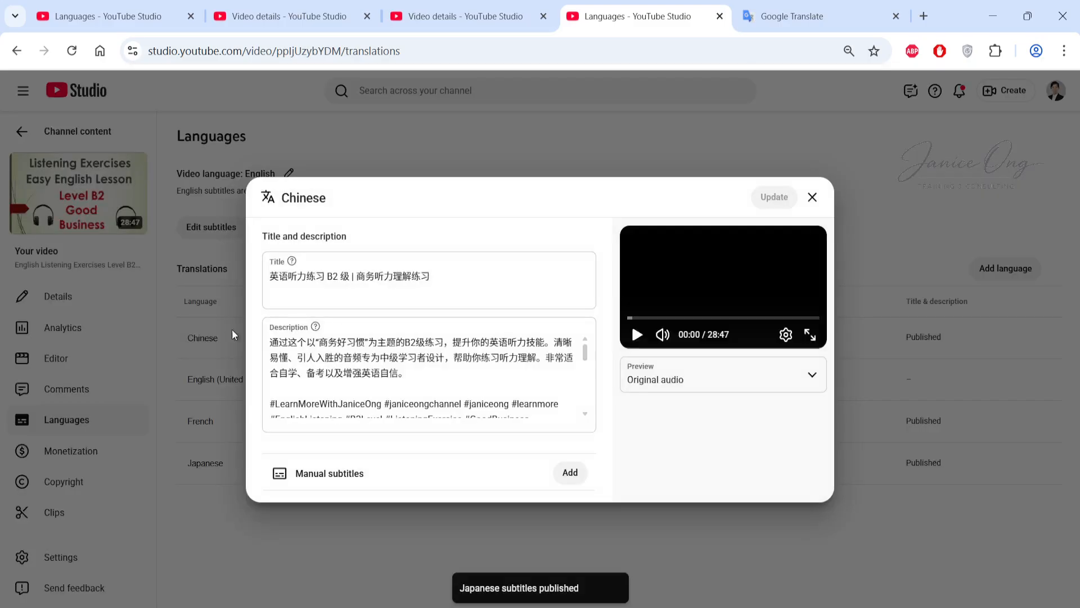
click(565, 471)
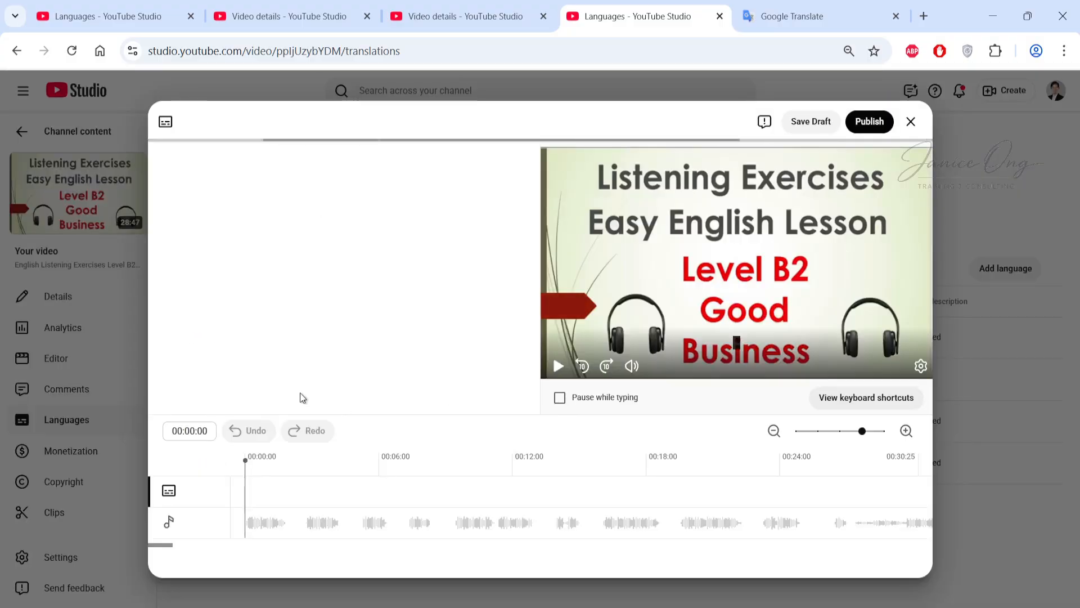
click(256, 298)
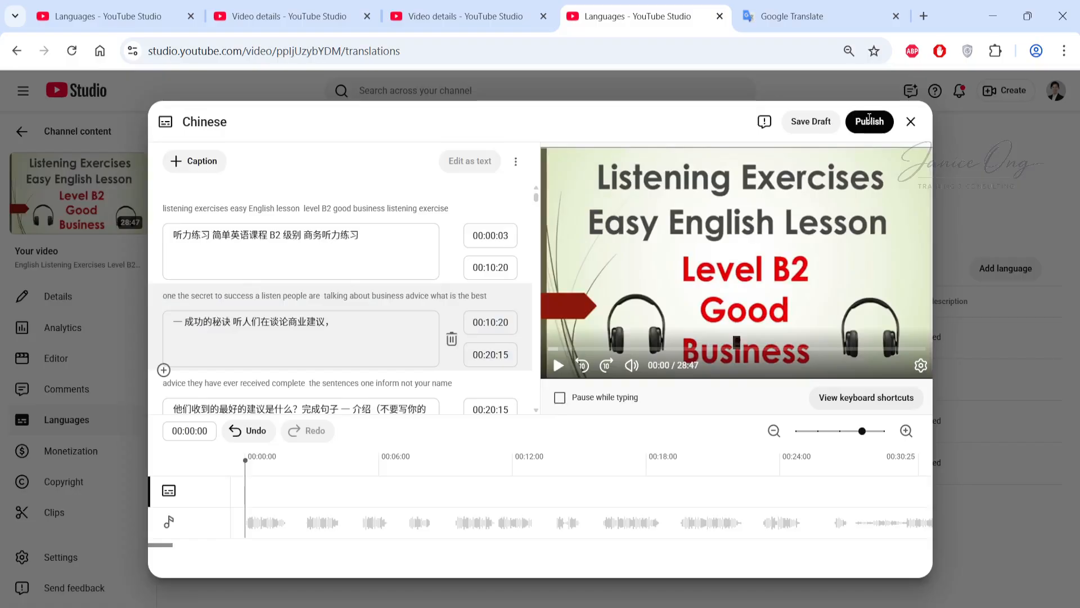
click(870, 123)
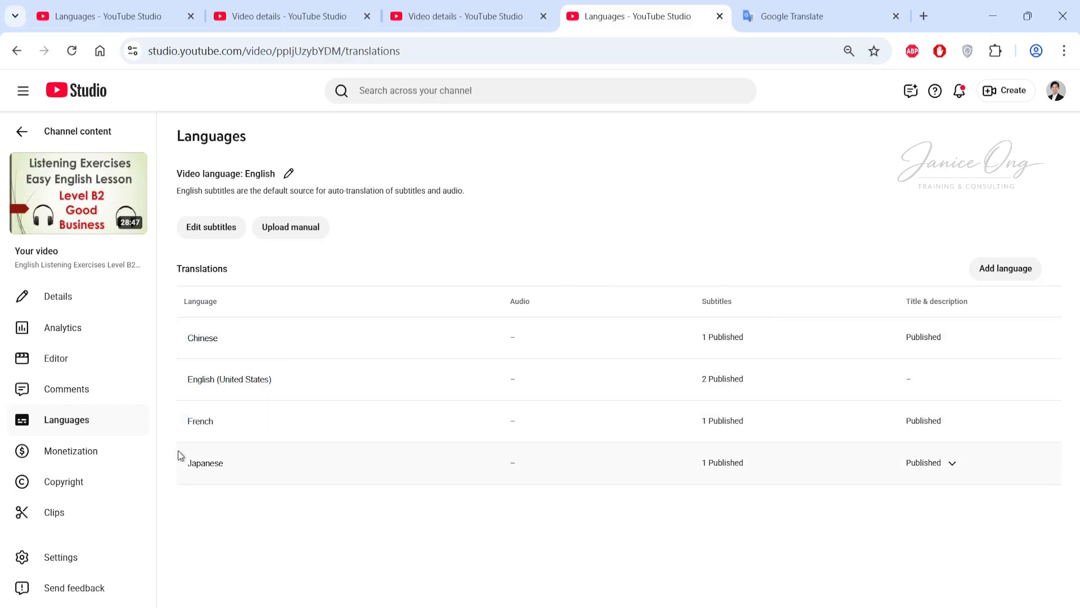
Copy the original title from the video details into the title of the video's English (United States) translation
click(223, 385)
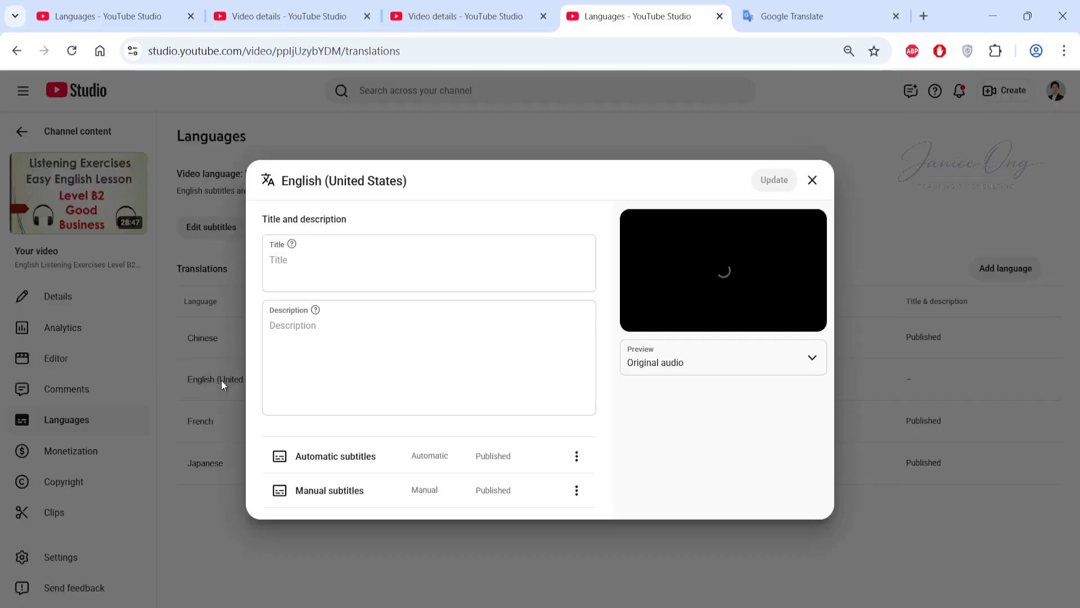
click(462, 10)
triple_click(415, 190)
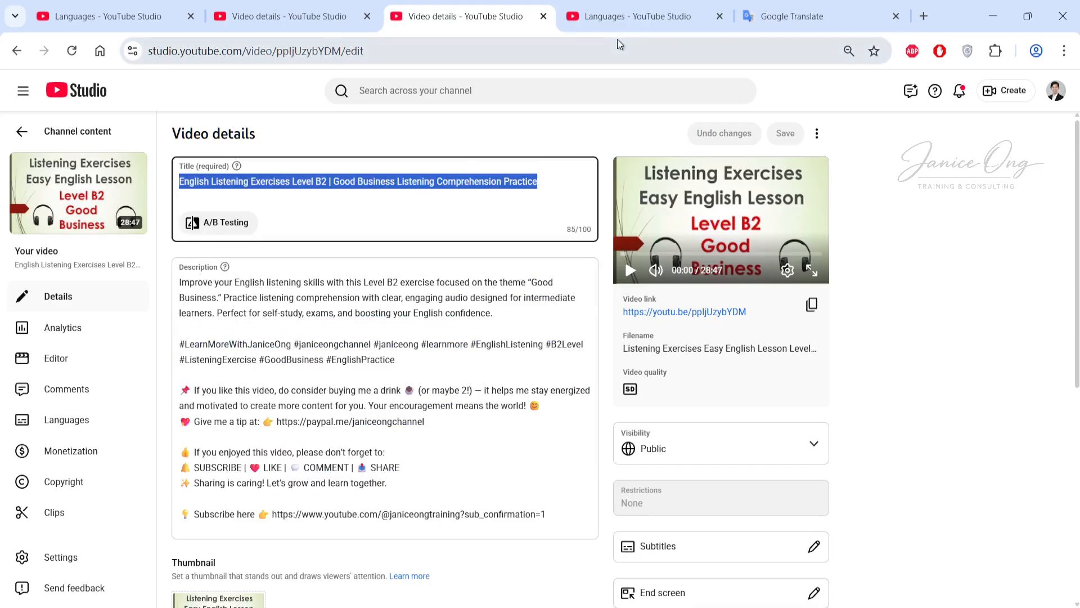
key(ctrl+c)
click(621, 16)
click(401, 247)
key(ctrl+v)
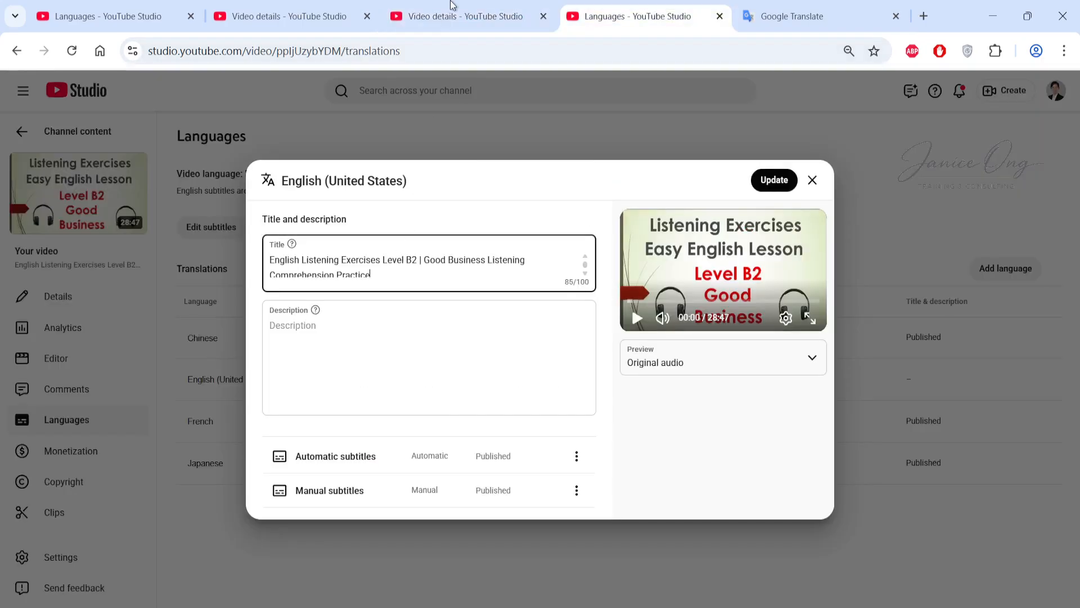
Copy the full original description from the video details into the English (United States) translation and publish its title and description
click(453, 12)
click(426, 265)
key(ctrl+a)
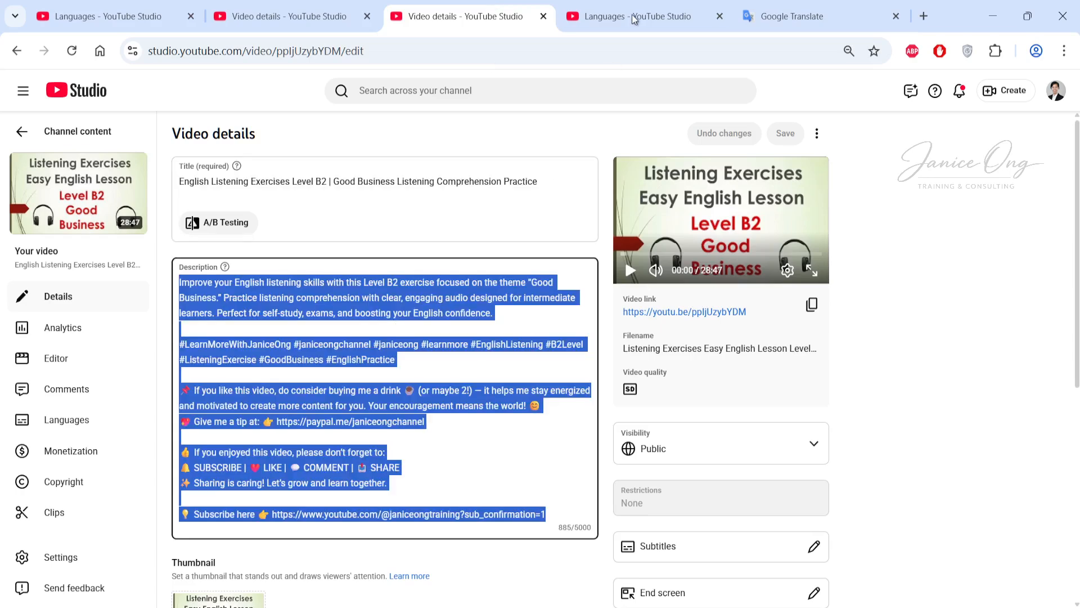
click(632, 15)
click(447, 354)
key(ctrl+v)
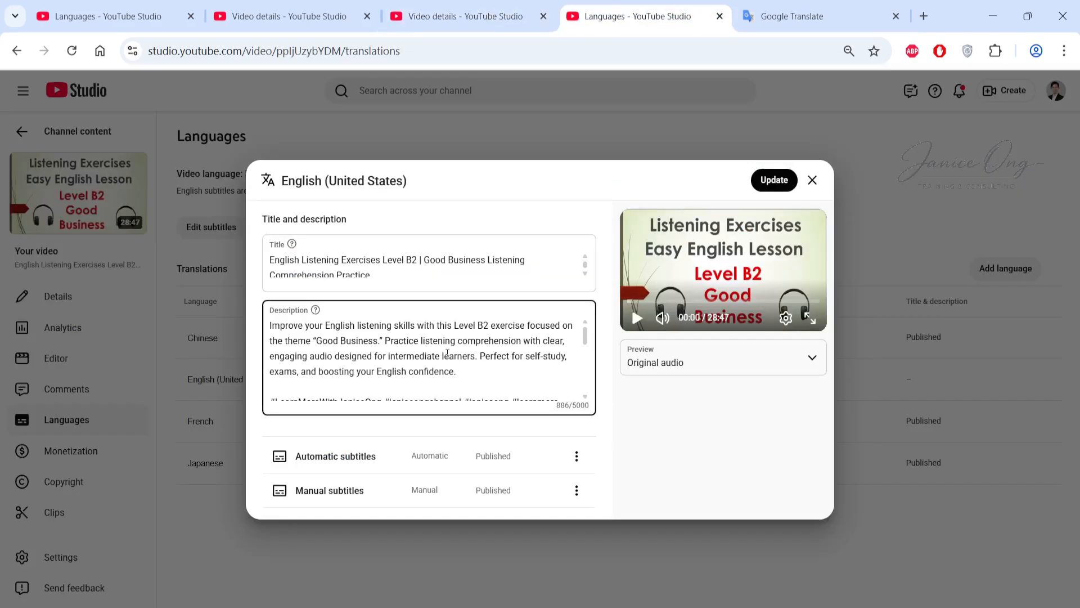
click(774, 180)
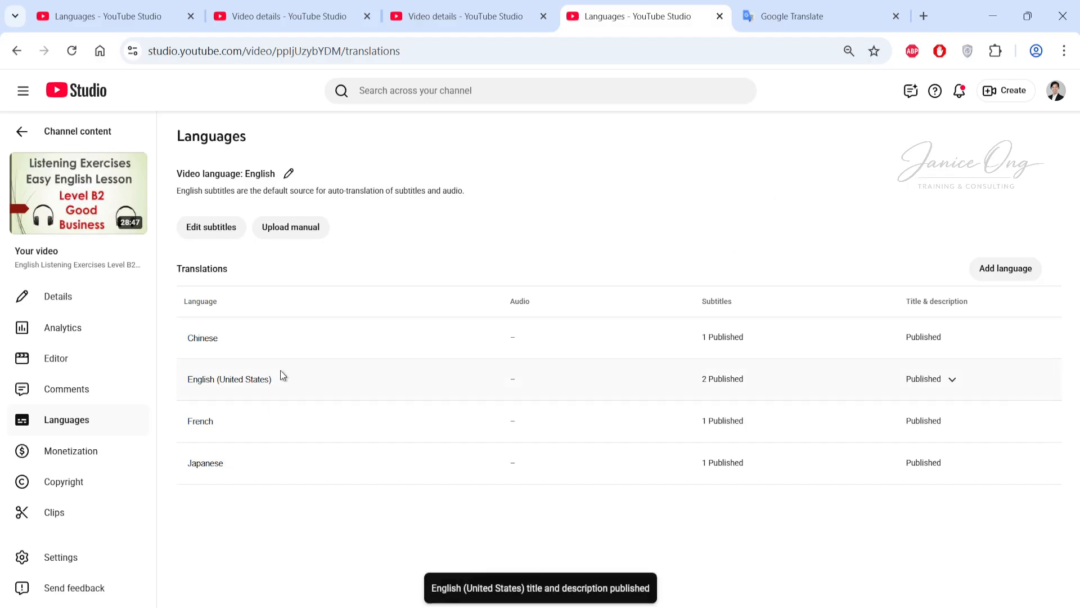